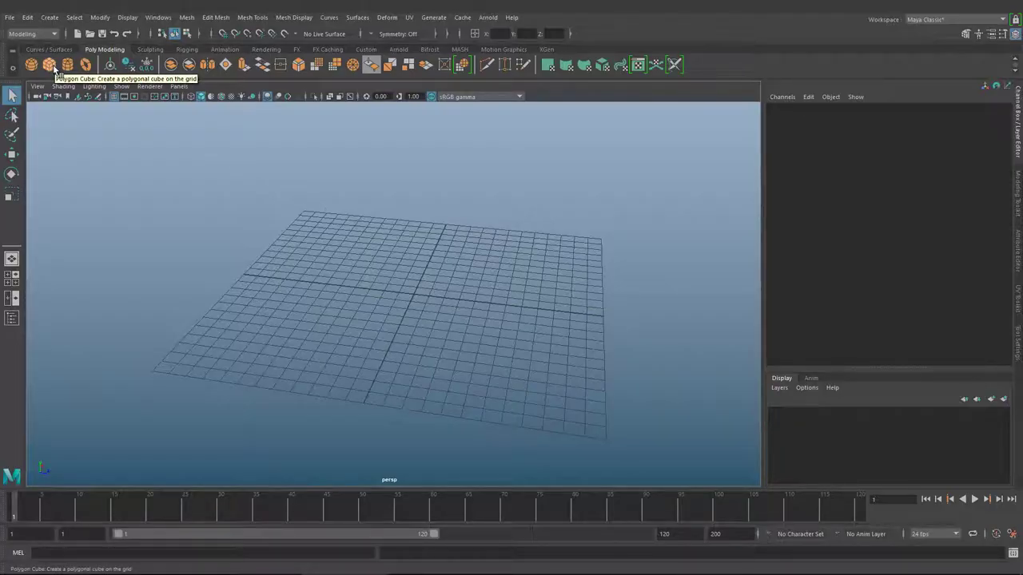
# Create a new polygon cube in the Maya scene.
pyautogui.click(49, 64)
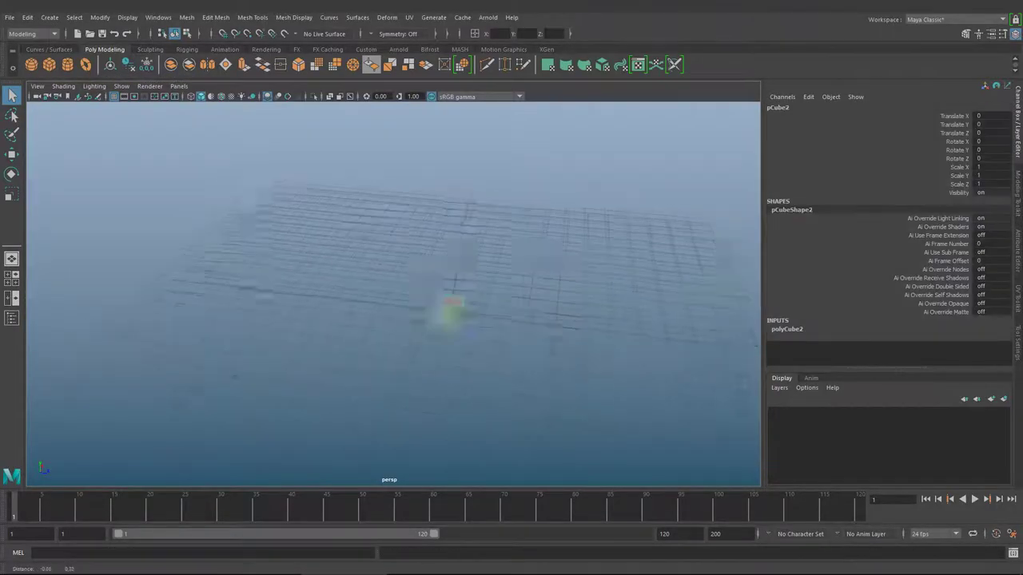
# Scale the cube into a tall pillar resting on the grid.
pyautogui.press('w')
pyautogui.press('r')
pyautogui.moveTo(338, 307); pyautogui.dragTo(338, 200)
pyautogui.moveTo(375, 240)
pyautogui.keyDown('alt'); pyautogui.mouseDown()
pyautogui.moveTo(376, 189)
pyautogui.moveTo(469, 269)
pyautogui.moveTo(482, 239)
pyautogui.moveTo(377, 274)
pyautogui.moveTo(467, 310)
pyautogui.moveTo(478, 281)
pyautogui.moveTo(343, 155)
pyautogui.moveTo(424, 262)
pyautogui.mouseUp(); pyautogui.keyUp('alt')
# Adjust the pillar's vertices, then return to object selection.
pyautogui.press('F9')
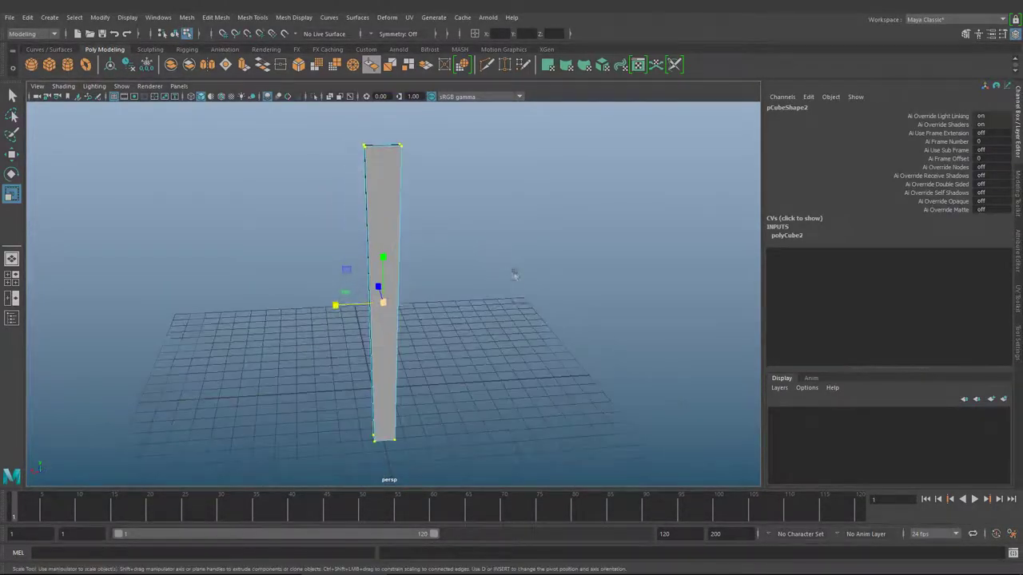
pyautogui.moveTo(462, 264)
pyautogui.keyDown('alt'); pyautogui.mouseDown()
pyautogui.moveTo(488, 295)
pyautogui.moveTo(449, 272)
pyautogui.moveTo(435, 304)
pyautogui.mouseUp(); pyautogui.keyUp('alt')
pyautogui.press('w')
pyautogui.scroll(-5, 382, 320)
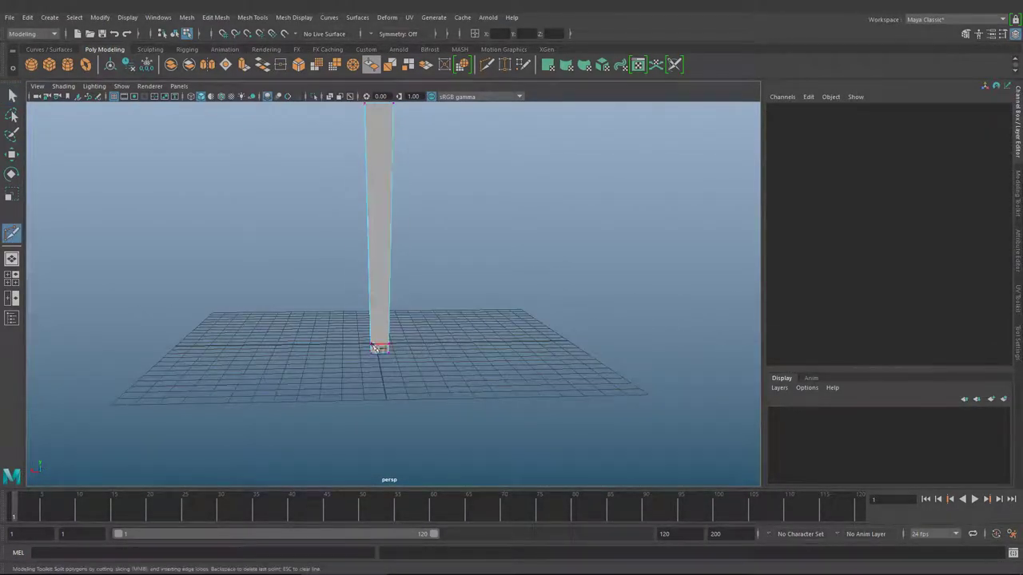
pyautogui.press('F8')
pyautogui.click(369, 415)
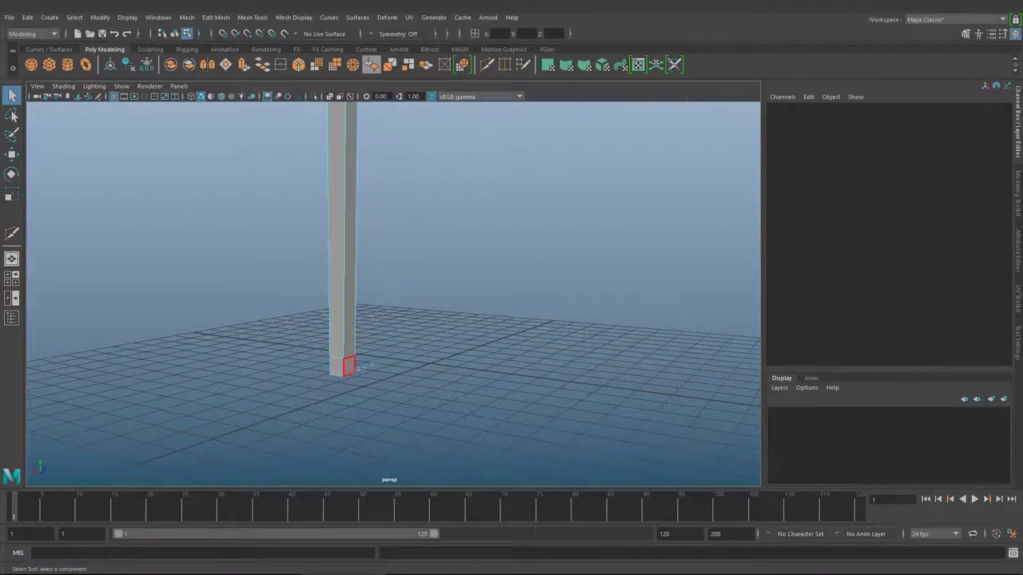
# Extrude the pillar's bottom face sideways into a lengthened L-shaped foot.
pyautogui.hotkey('ctrl', 'e')
pyautogui.moveTo(391, 343); pyautogui.dragTo(465, 281)
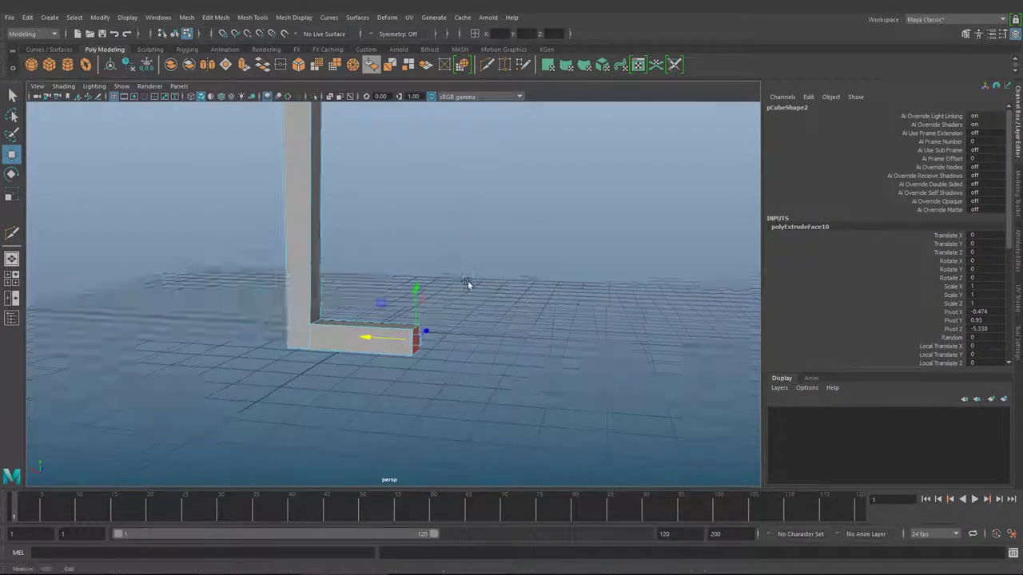
pyautogui.keyDown('shift'); pyautogui.moveTo(465, 281); pyautogui.dragTo(388, 310, button='right'); pyautogui.keyUp('shift')
pyautogui.press('q')
pyautogui.scroll(3, 388, 310)
pyautogui.hotkey('ctrl', 'e')
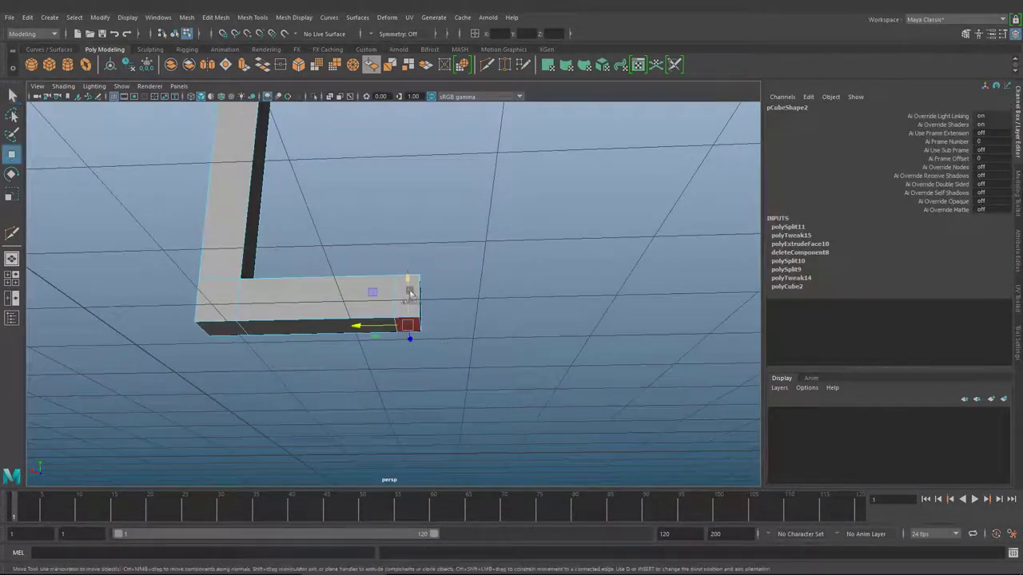
pyautogui.keyDown('alt'); pyautogui.moveTo(388, 310); pyautogui.dragTo(508, 238); pyautogui.keyUp('alt')
pyautogui.click(448, 292)
pyautogui.moveTo(447, 293)
pyautogui.keyDown('alt'); pyautogui.mouseDown()
pyautogui.moveTo(259, 314)
pyautogui.moveTo(415, 368)
pyautogui.mouseUp(); pyautogui.keyUp('alt')
# Slice an edge loop across the column where the side arm will extrude.
pyautogui.moveTo(349, 269)
pyautogui.keyDown('alt'); pyautogui.mouseDown()
pyautogui.moveTo(453, 284)
pyautogui.moveTo(480, 240)
pyautogui.moveTo(403, 234)
pyautogui.moveTo(494, 280)
pyautogui.mouseUp(); pyautogui.keyUp('alt')
pyautogui.scroll(-3, 479, 240)
pyautogui.moveTo(370, 266)
pyautogui.keyDown('alt'); pyautogui.mouseDown()
pyautogui.moveTo(413, 228)
pyautogui.moveTo(418, 245)
pyautogui.moveTo(366, 304)
pyautogui.mouseUp(); pyautogui.keyUp('alt')
pyautogui.keyDown('shift'); pyautogui.moveTo(366, 304); pyautogui.dragTo(384, 301, button='right'); pyautogui.keyUp('shift')
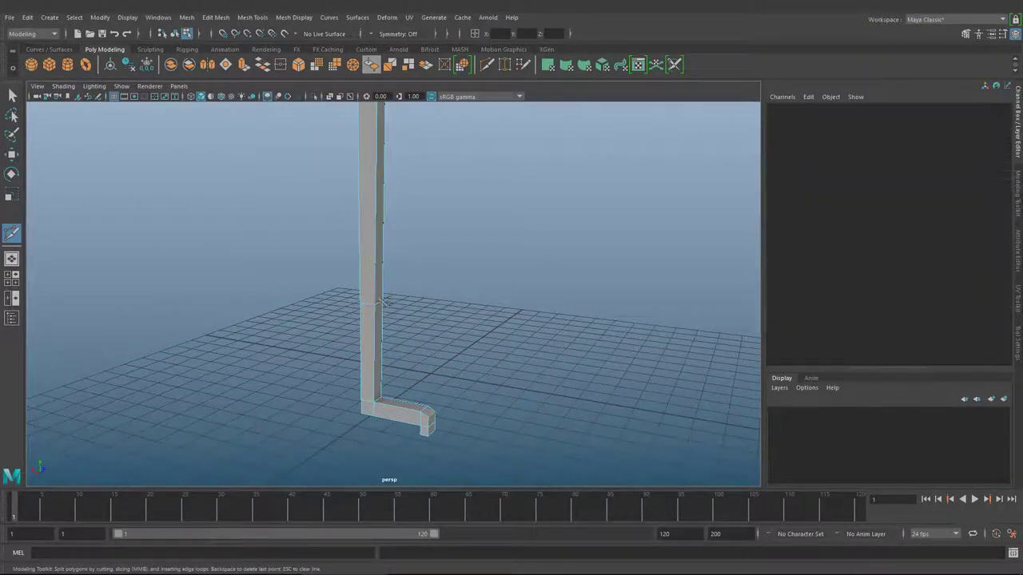
pyautogui.keyDown('alt'); pyautogui.moveTo(372, 294); pyautogui.dragTo(376, 287); pyautogui.keyUp('alt')
pyautogui.press('w')
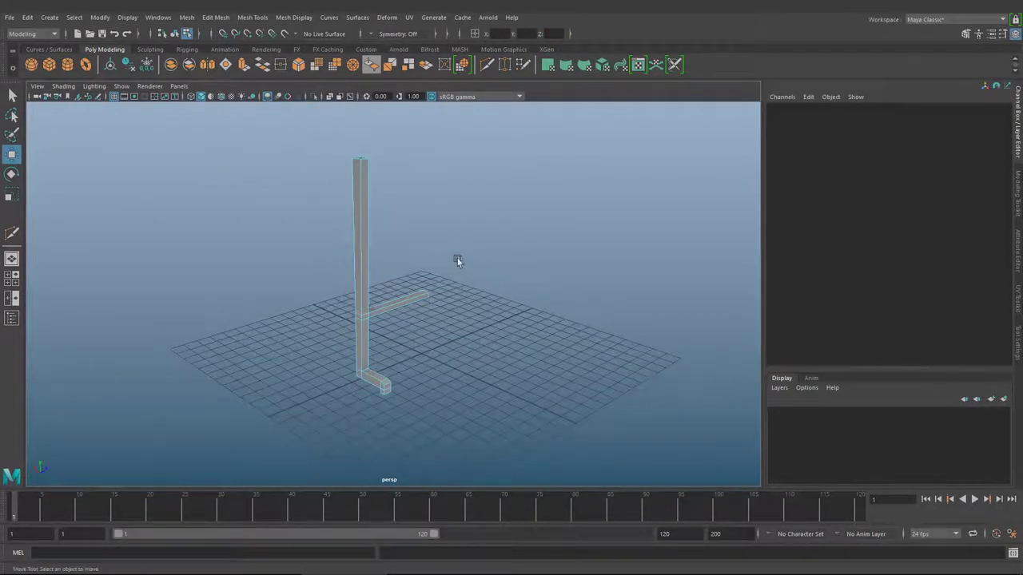
# Add a cylinder rotated -90 on X, scaled to 0.263, raised beside the pillar.
pyautogui.keyDown('alt'); pyautogui.moveTo(456, 263); pyautogui.dragTo(417, 288); pyautogui.keyUp('alt')
pyautogui.click(67, 64)
pyautogui.moveTo(438, 336); pyautogui.dragTo(432, 240)
pyautogui.press('e')
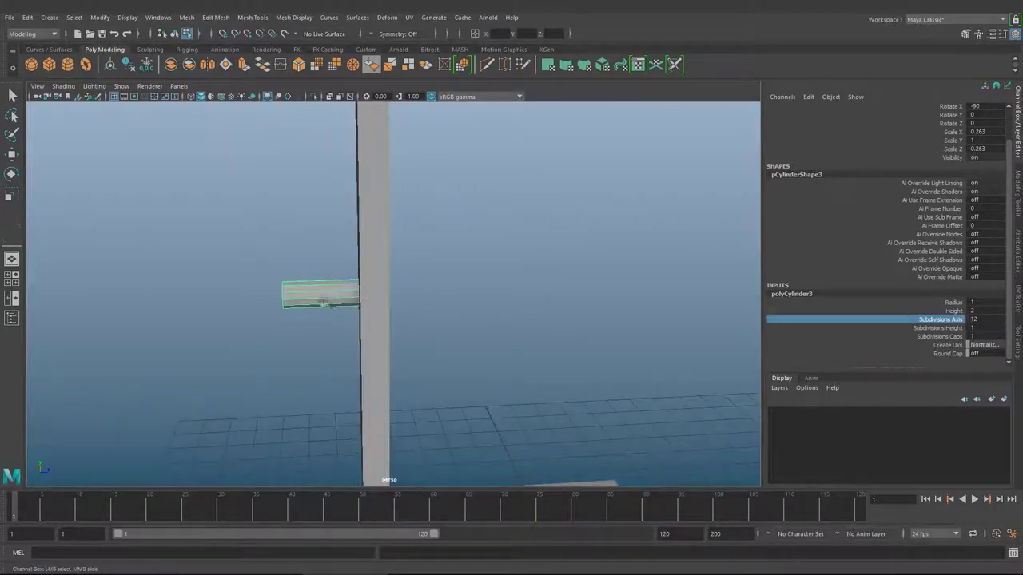
pyautogui.press('q')
pyautogui.click(315, 313)
# Extrude and scale the cylinder's end face into a wider knob cap.
pyautogui.press('F11')
pyautogui.click(294, 294)
pyautogui.press('r')
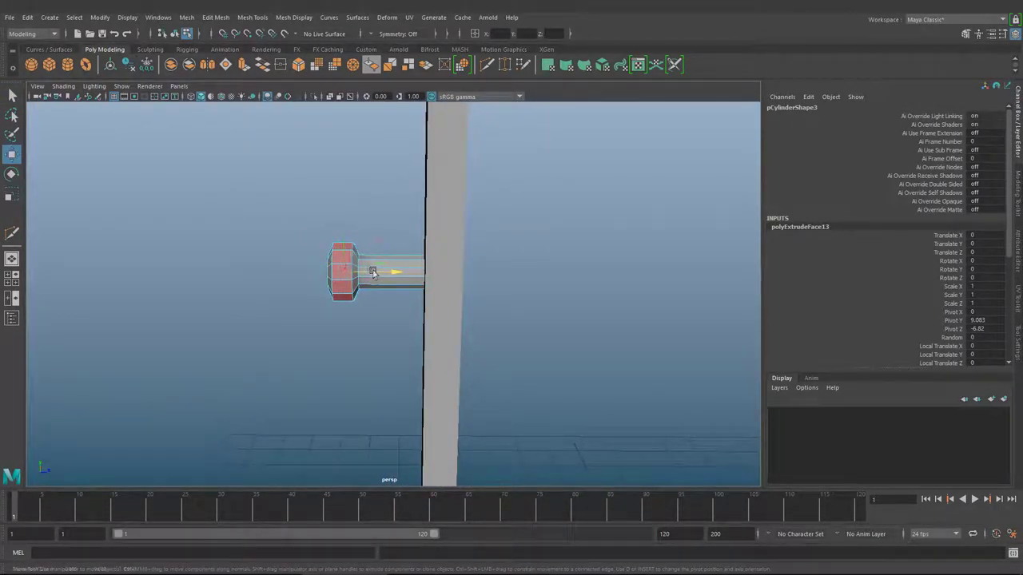
pyautogui.keyDown('alt'); pyautogui.moveTo(372, 273); pyautogui.dragTo(499, 307); pyautogui.keyUp('alt')
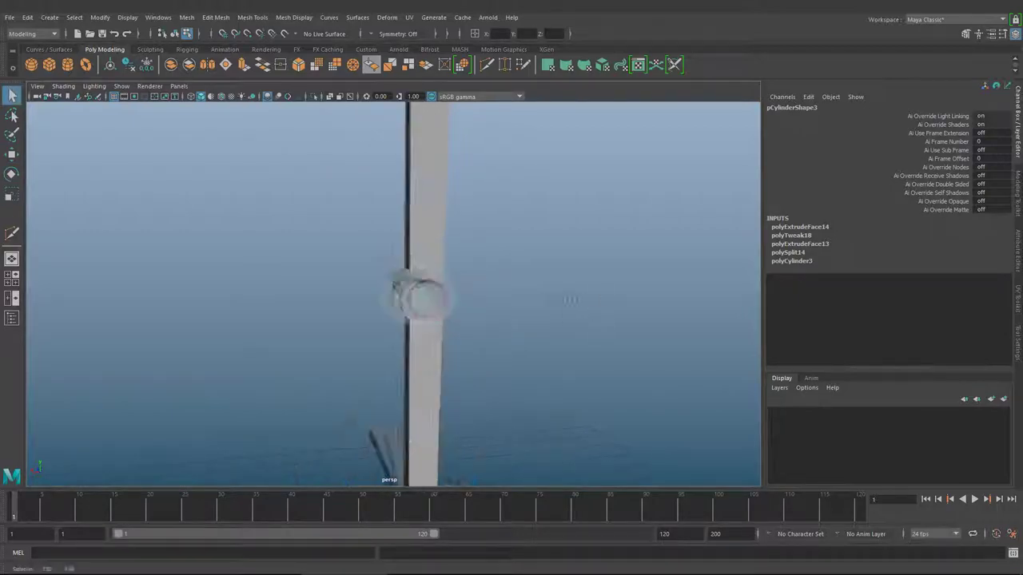
pyautogui.keyDown('alt'); pyautogui.moveTo(587, 298); pyautogui.dragTo(496, 280, button='right'); pyautogui.keyUp('alt')
pyautogui.press('F8')
pyautogui.keyDown('alt'); pyautogui.moveTo(495, 281); pyautogui.dragTo(476, 280); pyautogui.keyUp('alt')
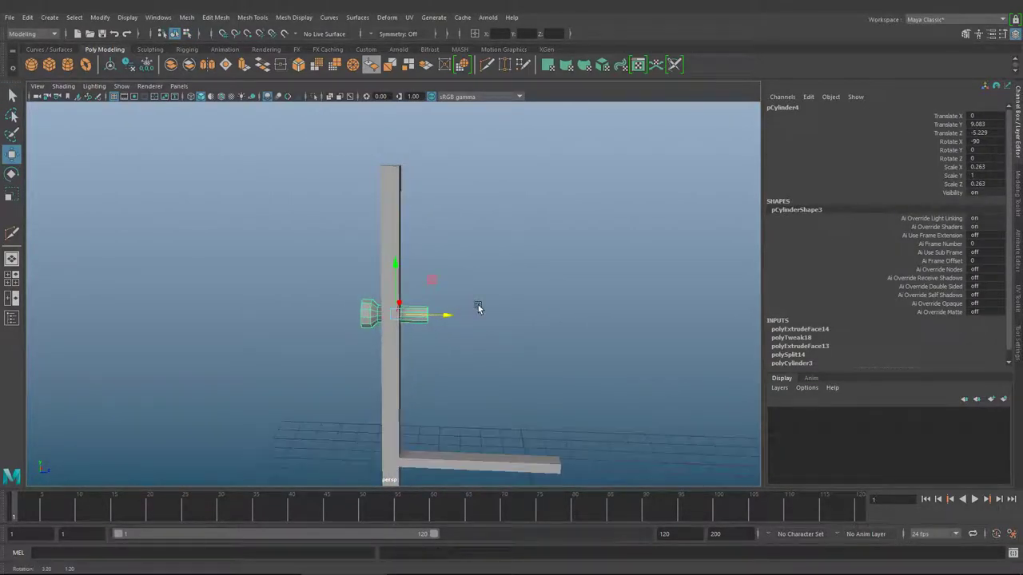
pyautogui.press('F8')
pyautogui.press('F8')
pyautogui.press('F8')
pyautogui.press('F8')
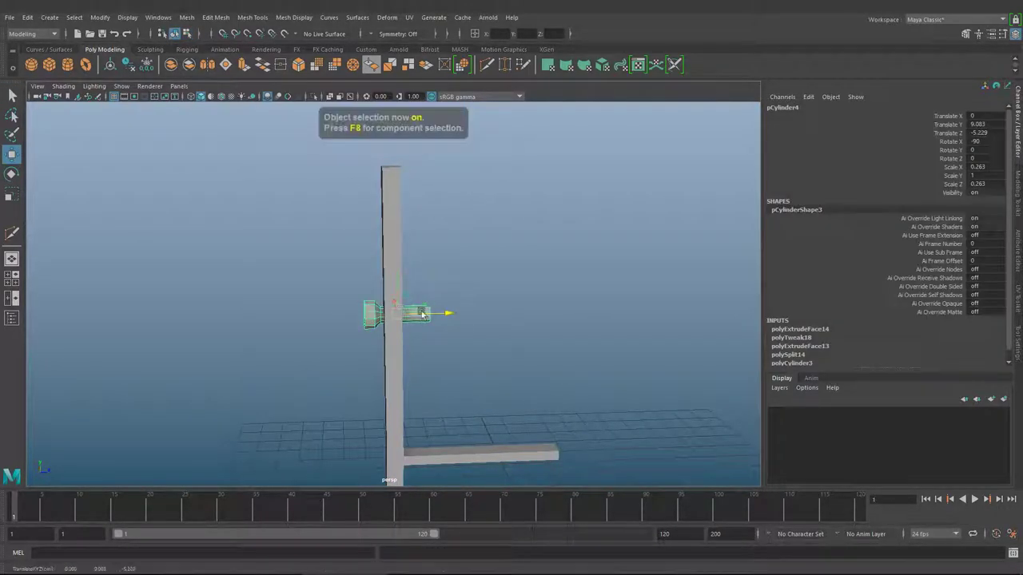
pyautogui.keyDown('alt'); pyautogui.moveTo(460, 289); pyautogui.dragTo(414, 385); pyautogui.keyUp('alt')
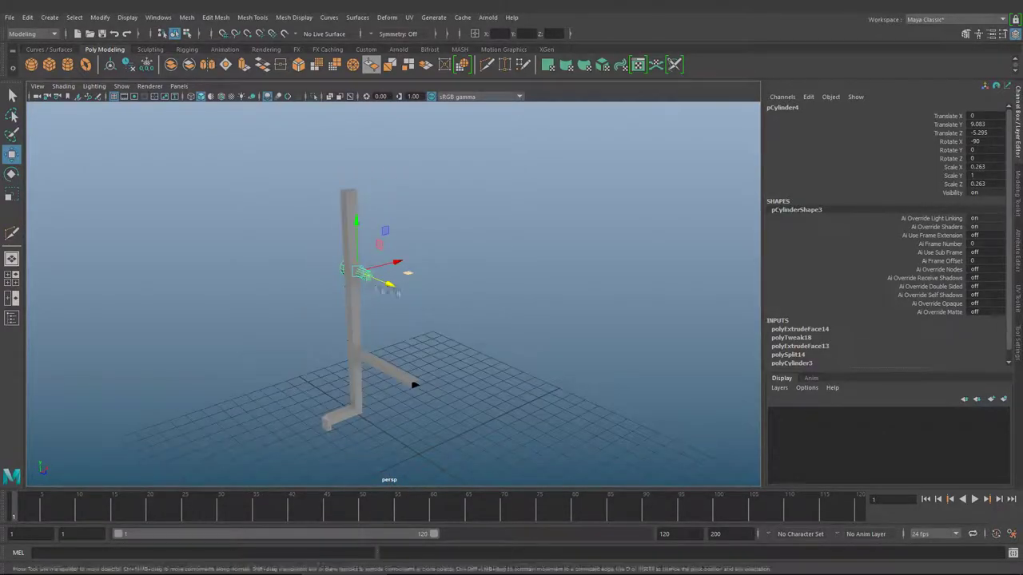
# Create a cube at knob height and scale it into a large flat board.
pyautogui.click(49, 65)
pyautogui.moveTo(459, 436); pyautogui.dragTo(422, 207)
pyautogui.scroll(3, 477, 224)
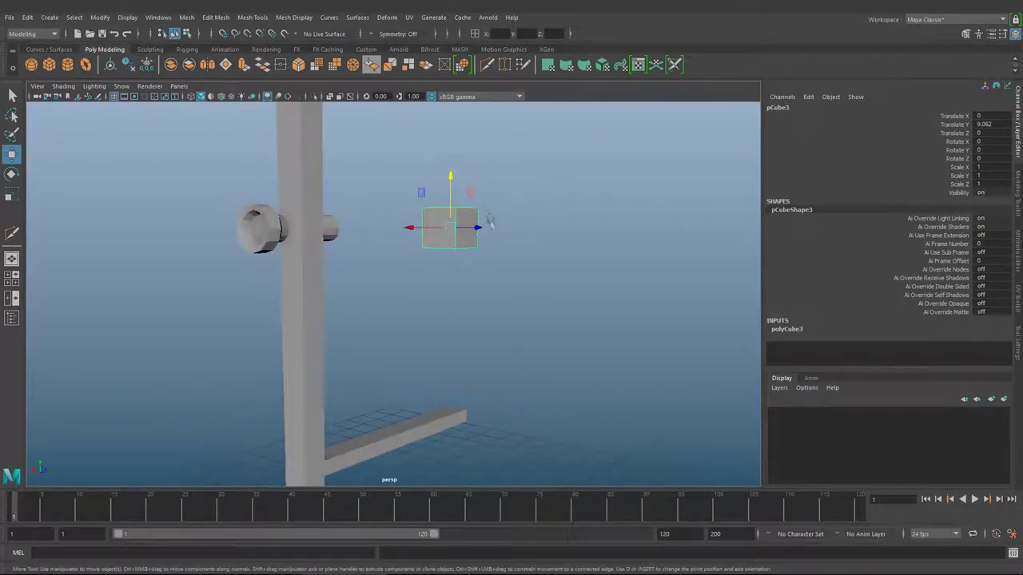
pyautogui.keyDown('alt'); pyautogui.moveTo(361, 250); pyautogui.dragTo(393, 267); pyautogui.keyUp('alt')
pyautogui.press('r')
pyautogui.moveTo(459, 216)
pyautogui.mouseDown()
pyautogui.moveTo(496, 210)
pyautogui.moveTo(432, 224)
pyautogui.mouseUp()
pyautogui.scroll(-3, 500, 247)
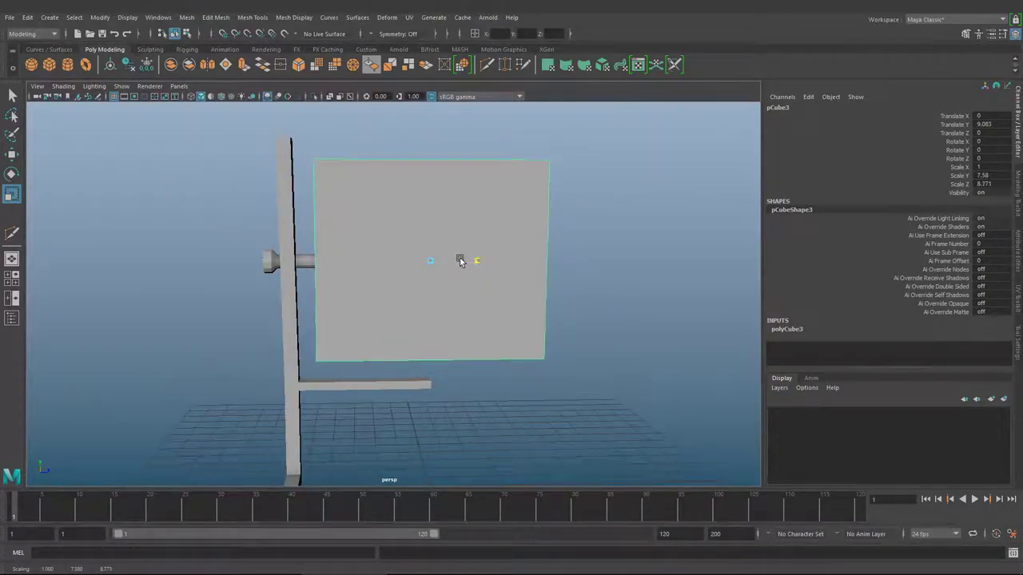
pyautogui.keyDown('alt'); pyautogui.moveTo(460, 261); pyautogui.dragTo(430, 160); pyautogui.keyUp('alt')
# Multi-Cut the board down the middle and delete its right half.
pyautogui.hotkey('ctrl', 'shift', 'x')
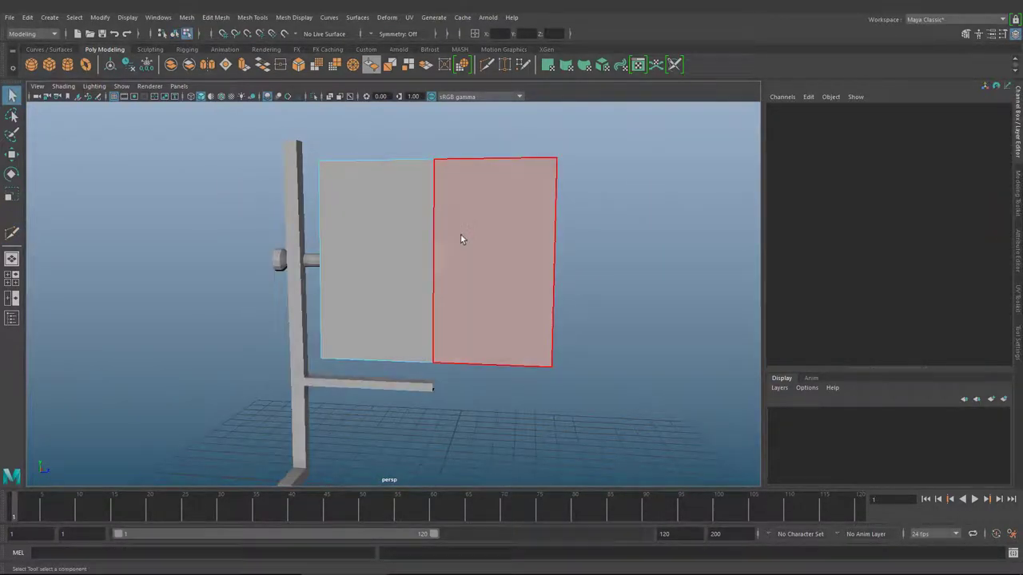
pyautogui.click(461, 238)
pyautogui.press('Delete')
pyautogui.keyDown('alt'); pyautogui.moveTo(507, 388); pyautogui.dragTo(447, 295); pyautogui.keyUp('alt')
pyautogui.press('F8')
pyautogui.press('r')
# Move the board's top-left vertex and extrude its faces to 0.42 thickness.
pyautogui.scroll(3, 434, 293)
pyautogui.press('F8')
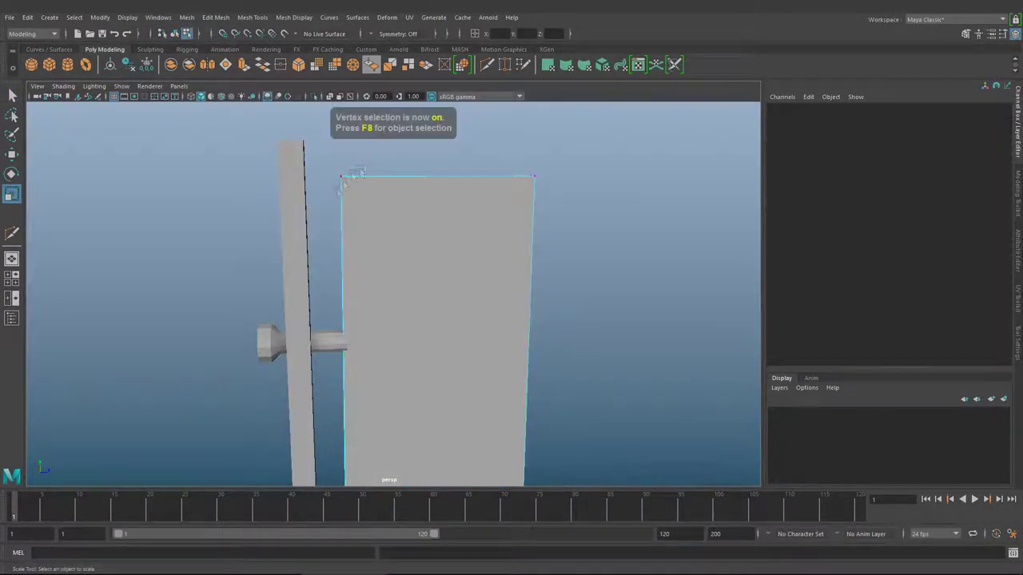
pyautogui.moveTo(375, 168); pyautogui.dragTo(335, 183)
pyautogui.press('w')
pyautogui.scroll(-2, 399, 188)
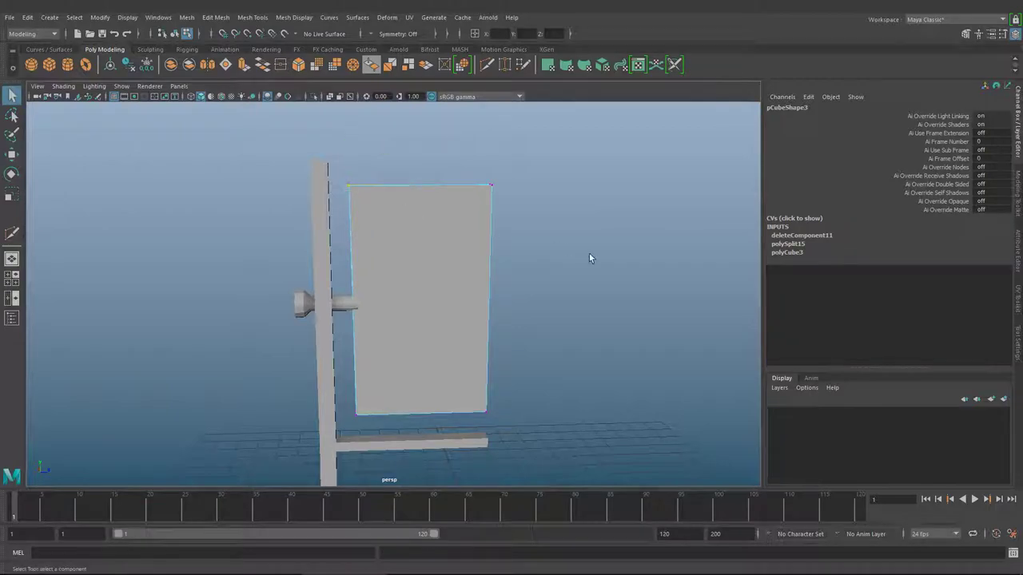
pyautogui.scroll(-3, 589, 257)
pyautogui.press('F11')
pyautogui.moveTo(589, 257)
pyautogui.keyDown('alt'); pyautogui.mouseDown()
pyautogui.moveTo(345, 248)
pyautogui.moveTo(415, 254)
pyautogui.mouseUp(); pyautogui.keyUp('alt')
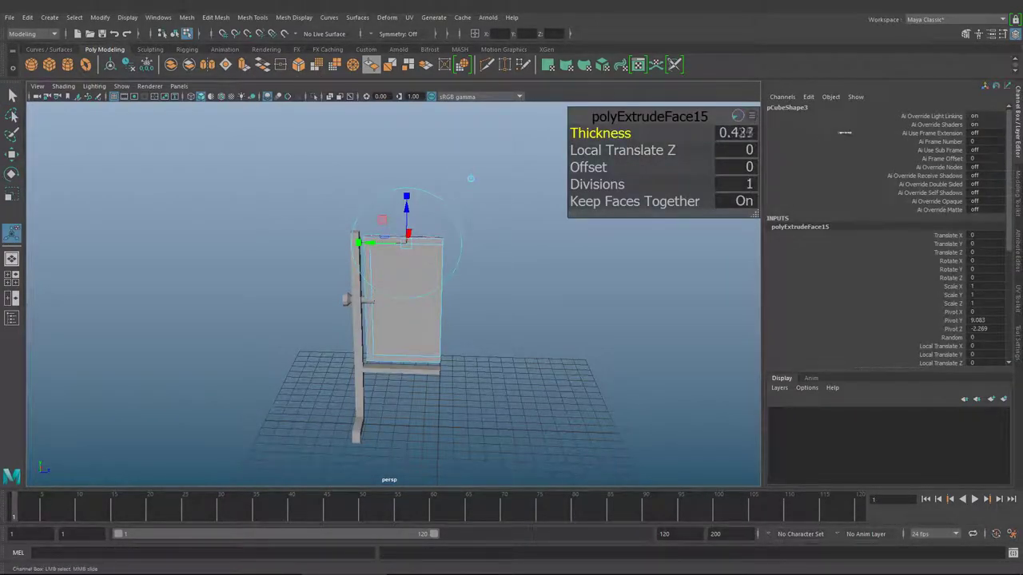
# Scale the board's depth to flatten the panel.
pyautogui.click(512, 264)
pyautogui.moveTo(512, 264)
pyautogui.keyDown('alt'); pyautogui.mouseDown()
pyautogui.moveTo(474, 272)
pyautogui.moveTo(594, 262)
pyautogui.moveTo(516, 212)
pyautogui.moveTo(367, 242)
pyautogui.mouseUp(); pyautogui.keyUp('alt')
pyautogui.press('F8')
pyautogui.press('w')
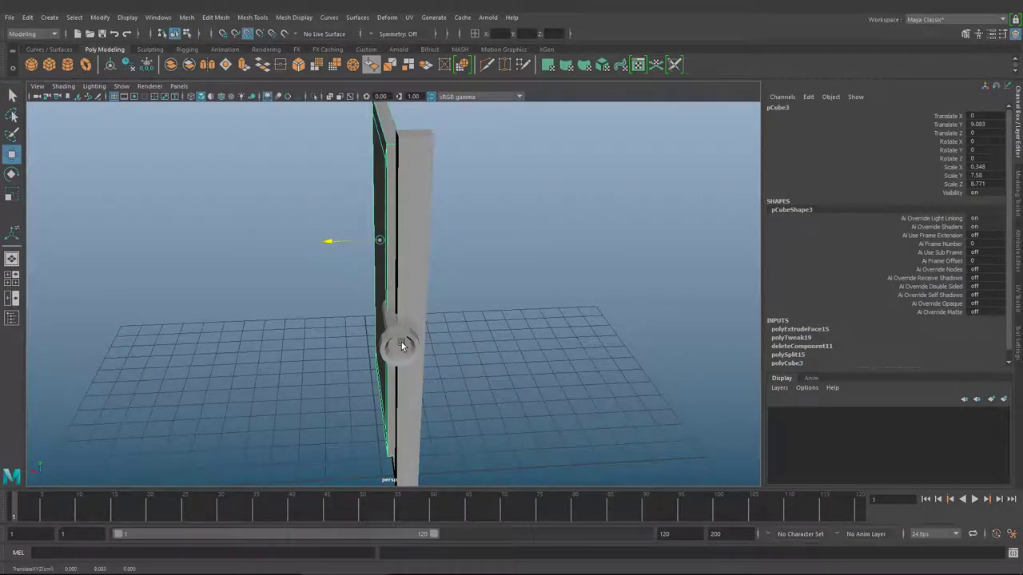
pyautogui.moveTo(402, 348)
pyautogui.keyDown('alt'); pyautogui.mouseDown()
pyautogui.moveTo(506, 292)
pyautogui.moveTo(267, 281)
pyautogui.moveTo(485, 269)
pyautogui.moveTo(403, 264)
pyautogui.moveTo(423, 270)
pyautogui.mouseUp(); pyautogui.keyUp('alt')
pyautogui.press('r')
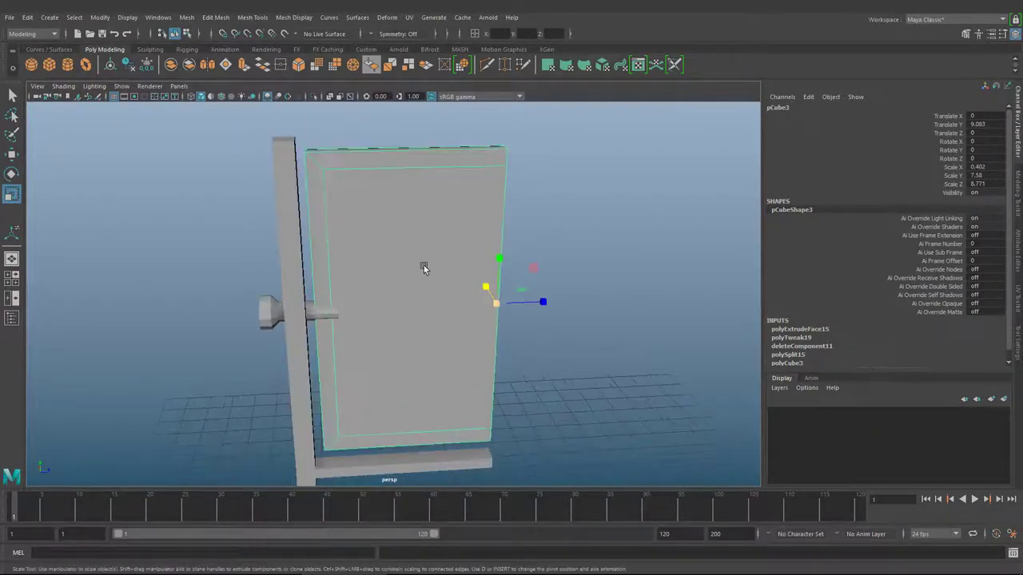
pyautogui.press('F11')
pyautogui.moveTo(485, 286)
pyautogui.keyDown('alt'); pyautogui.mouseDown()
pyautogui.moveTo(432, 264)
pyautogui.moveTo(397, 188)
pyautogui.mouseUp(); pyautogui.keyUp('alt')
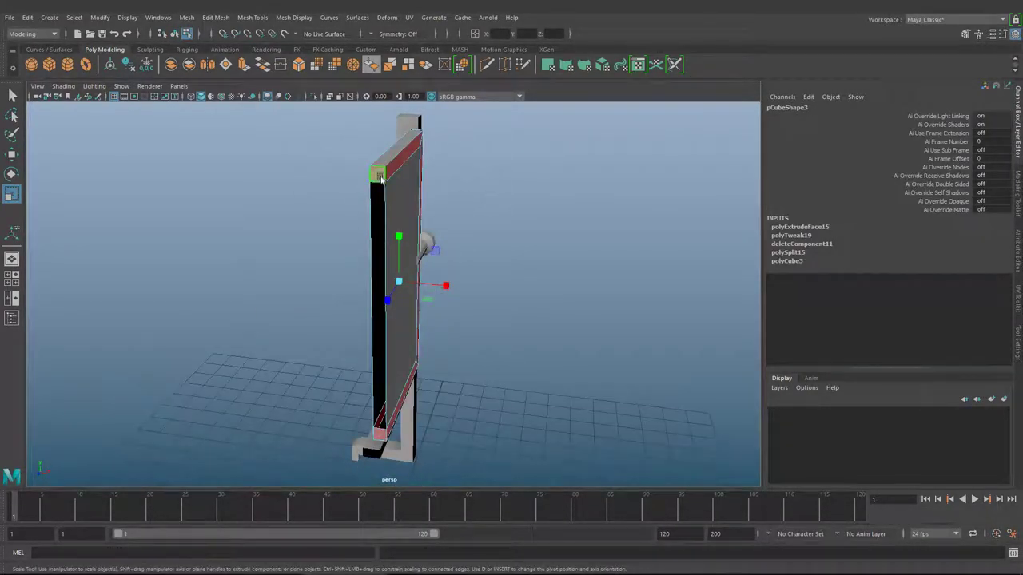
pyautogui.press('q')
pyautogui.moveTo(392, 338)
pyautogui.keyDown('alt'); pyautogui.mouseDown()
pyautogui.moveTo(570, 279)
pyautogui.moveTo(447, 263)
pyautogui.mouseUp(); pyautogui.keyUp('alt')
# Extrude the loop of rim faces into a raised frame, undoing the extra extrusion.
pyautogui.doubleClick(383, 156)
pyautogui.keyDown('alt'); pyautogui.moveTo(383, 156); pyautogui.dragTo(479, 239); pyautogui.keyUp('alt')
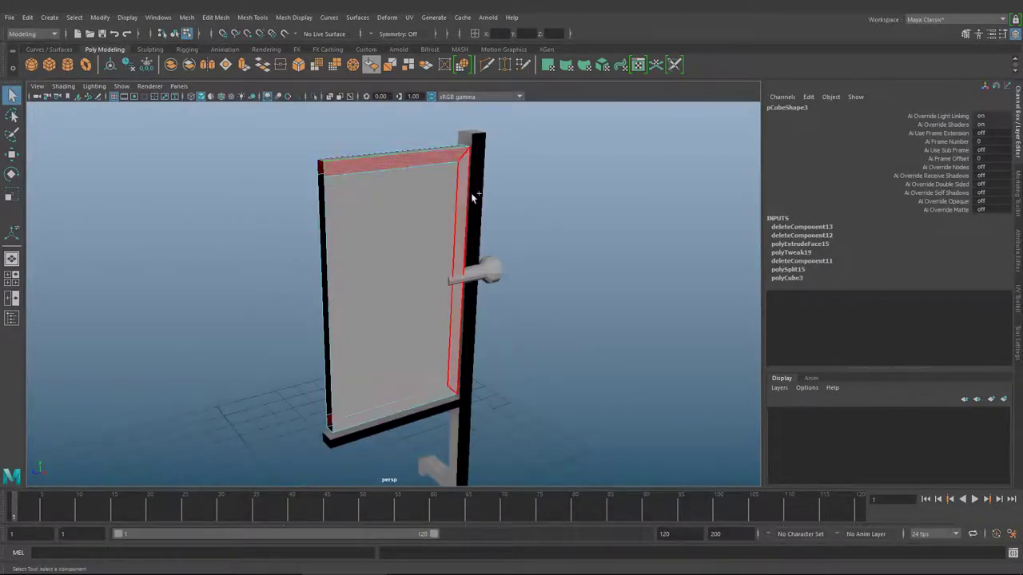
pyautogui.click(244, 64)
pyautogui.hotkey('ctrl', 'z')
# Delete the leftover unwanted faces and edges from the framed board.
pyautogui.moveTo(589, 285)
pyautogui.keyDown('alt'); pyautogui.mouseDown()
pyautogui.moveTo(469, 454)
pyautogui.moveTo(580, 250)
pyautogui.moveTo(445, 210)
pyautogui.mouseUp(); pyautogui.keyUp('alt')
pyautogui.press('q')
pyautogui.press('Delete')
pyautogui.press('F10')
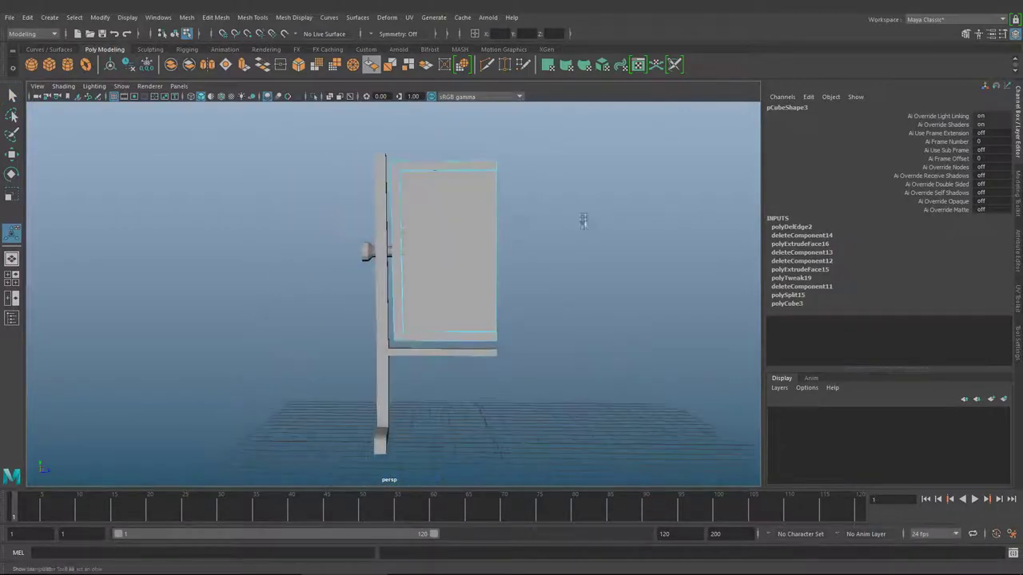
pyautogui.keyDown('alt'); pyautogui.moveTo(548, 239); pyautogui.dragTo(544, 301, button='right'); pyautogui.keyUp('alt')
pyautogui.press('F8')
pyautogui.keyDown('alt'); pyautogui.moveTo(544, 301); pyautogui.dragTo(531, 261); pyautogui.keyUp('alt')
# Select and scale the knob, checking it in wireframe and shaded views.
pyautogui.click(365, 270)
pyautogui.press('w')
pyautogui.moveTo(461, 267)
pyautogui.keyDown('alt'); pyautogui.mouseDown()
pyautogui.moveTo(481, 254)
pyautogui.moveTo(485, 274)
pyautogui.mouseUp(); pyautogui.keyUp('alt')
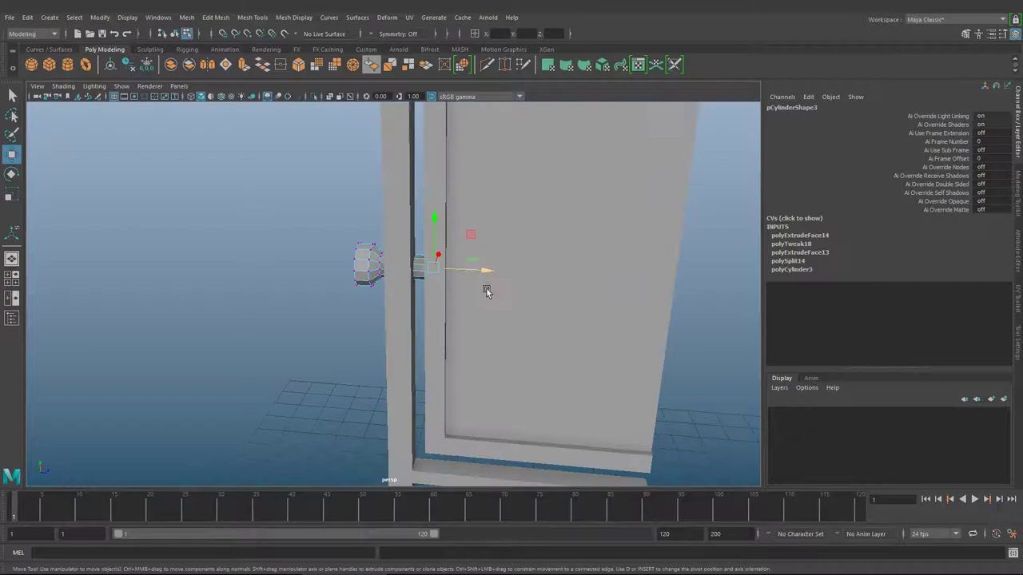
pyautogui.press('f')
pyautogui.press('4')
pyautogui.press('r')
pyautogui.click(365, 249)
pyautogui.keyDown('alt'); pyautogui.moveTo(365, 249); pyautogui.dragTo(457, 256); pyautogui.keyUp('alt')
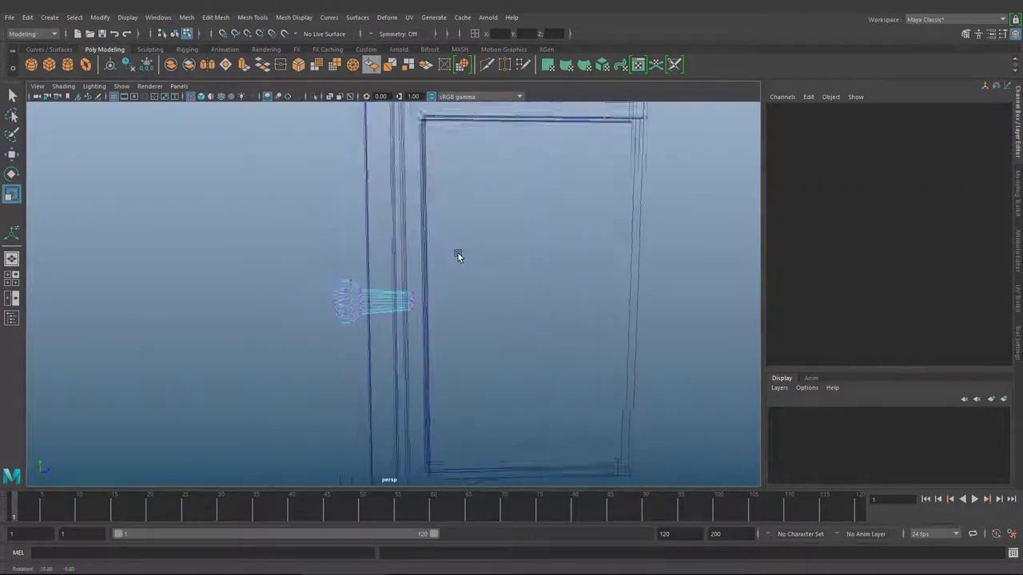
pyautogui.click(201, 96)
pyautogui.click(366, 286)
pyautogui.keyDown('alt'); pyautogui.moveTo(366, 286); pyautogui.dragTo(488, 242); pyautogui.keyUp('alt')
# Select the pillar and review the frame post, returning to object selection.
pyautogui.click(382, 263)
pyautogui.moveTo(382, 264)
pyautogui.keyDown('alt'); pyautogui.mouseDown()
pyautogui.moveTo(450, 245)
pyautogui.moveTo(482, 255)
pyautogui.mouseUp(); pyautogui.keyUp('alt')
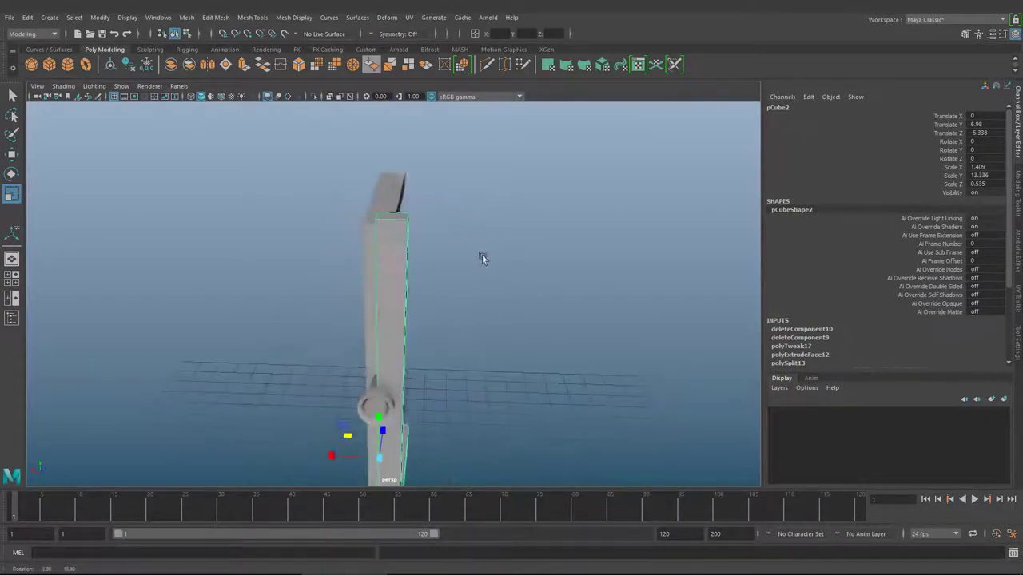
pyautogui.keyDown('shift'); pyautogui.moveTo(482, 256); pyautogui.dragTo(400, 202, button='right'); pyautogui.keyUp('shift')
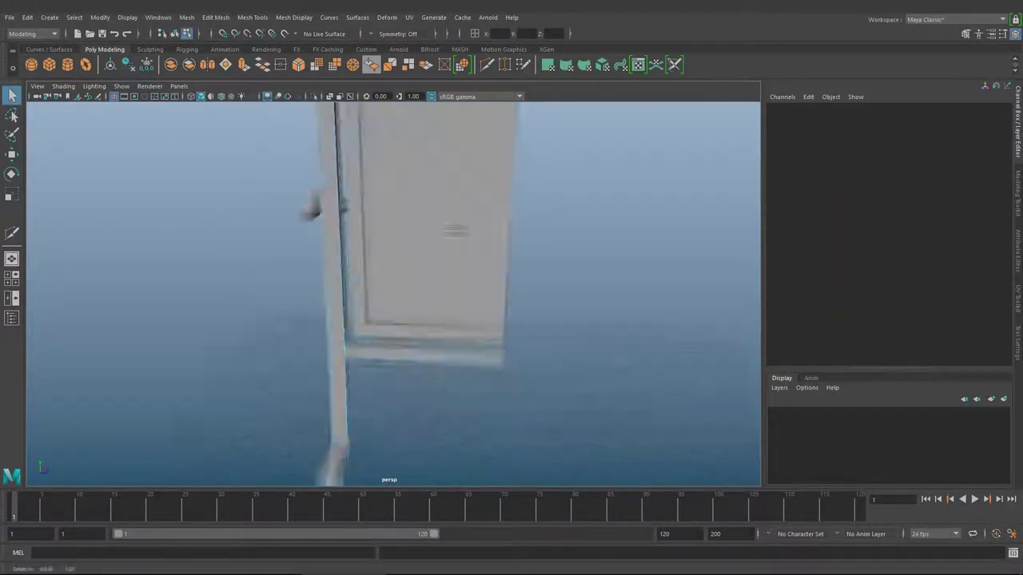
pyautogui.moveTo(306, 312)
pyautogui.keyDown('alt'); pyautogui.mouseDown()
pyautogui.moveTo(491, 264)
pyautogui.moveTo(413, 274)
pyautogui.mouseUp(); pyautogui.keyUp('alt')
pyautogui.scroll(-5, 423, 264)
pyautogui.press('q')
pyautogui.press('F8')
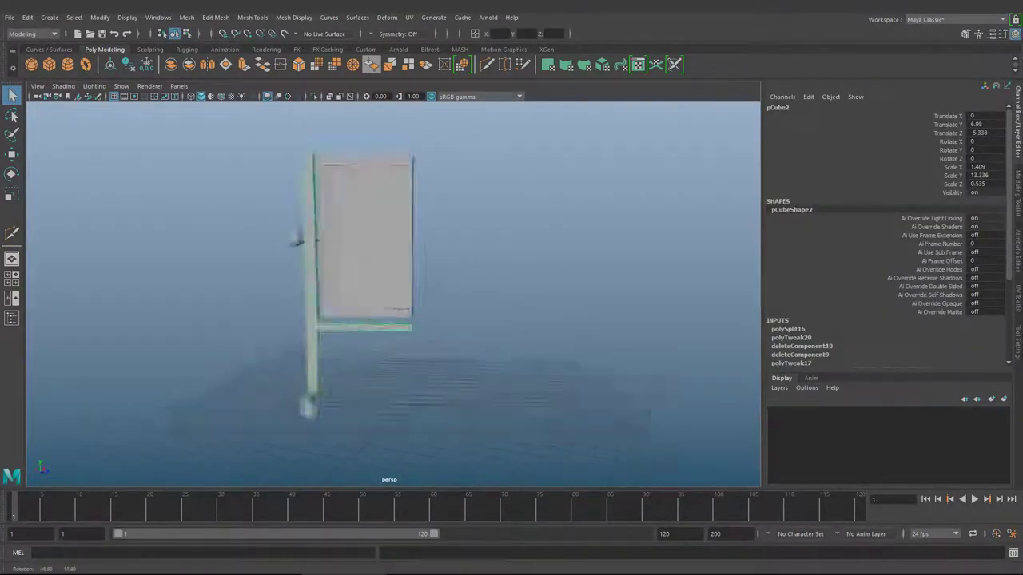
pyautogui.moveTo(459, 345)
pyautogui.keyDown('alt'); pyautogui.mouseDown()
pyautogui.moveTo(412, 281)
pyautogui.moveTo(455, 284)
pyautogui.mouseUp(); pyautogui.keyUp('alt')
# Mirror the frame to create the second post.
pyautogui.click(373, 65)
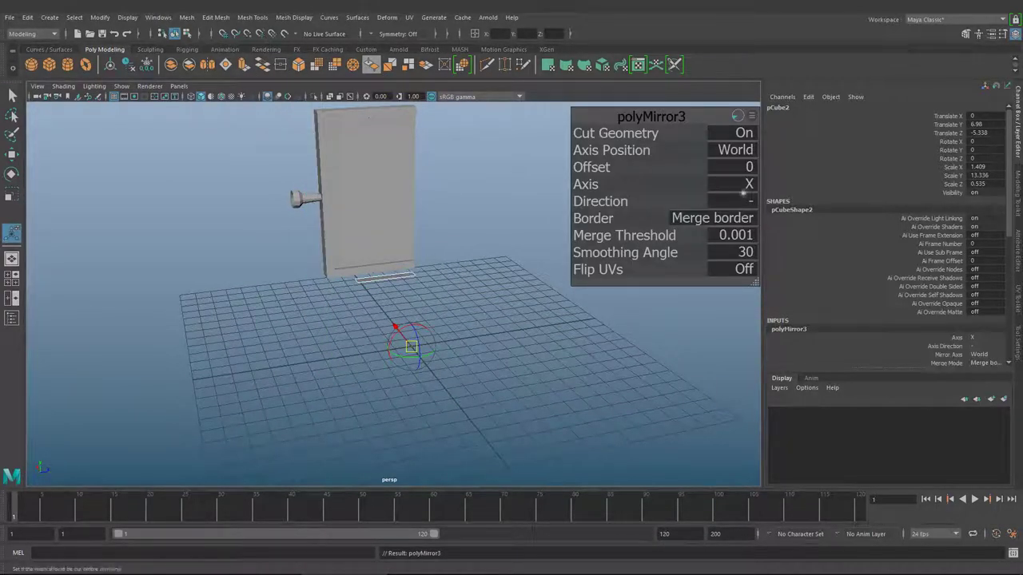
pyautogui.scroll(-3, 464, 320)
pyautogui.scroll(5, 467, 324)
# Extrude the bottom crossbar faces outward.
pyautogui.click(467, 324)
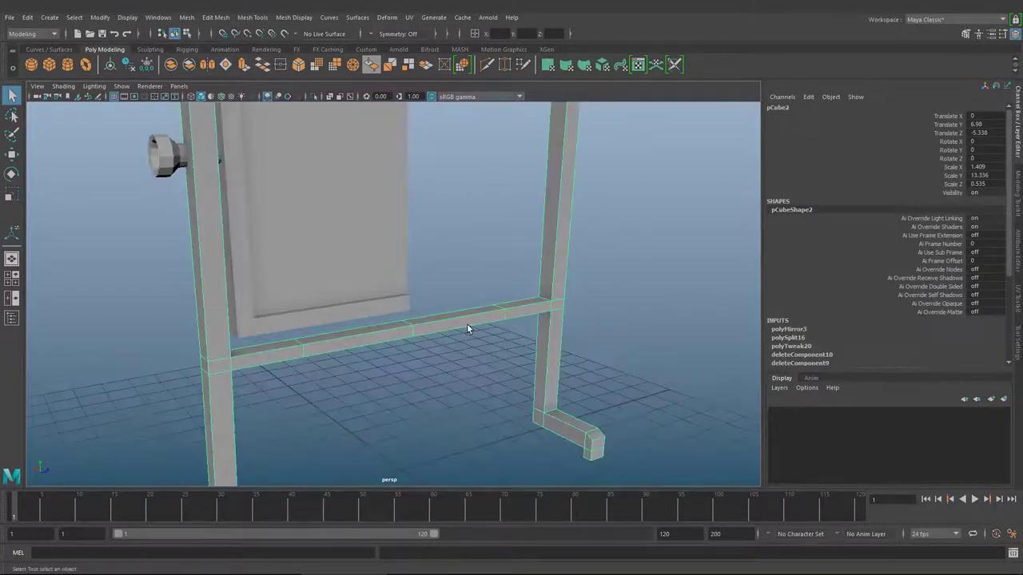
pyautogui.press('F11')
pyautogui.hotkey('ctrl', 'e')
pyautogui.keyDown('alt'); pyautogui.moveTo(467, 323); pyautogui.dragTo(493, 338); pyautogui.keyUp('alt')
pyautogui.press('F10')
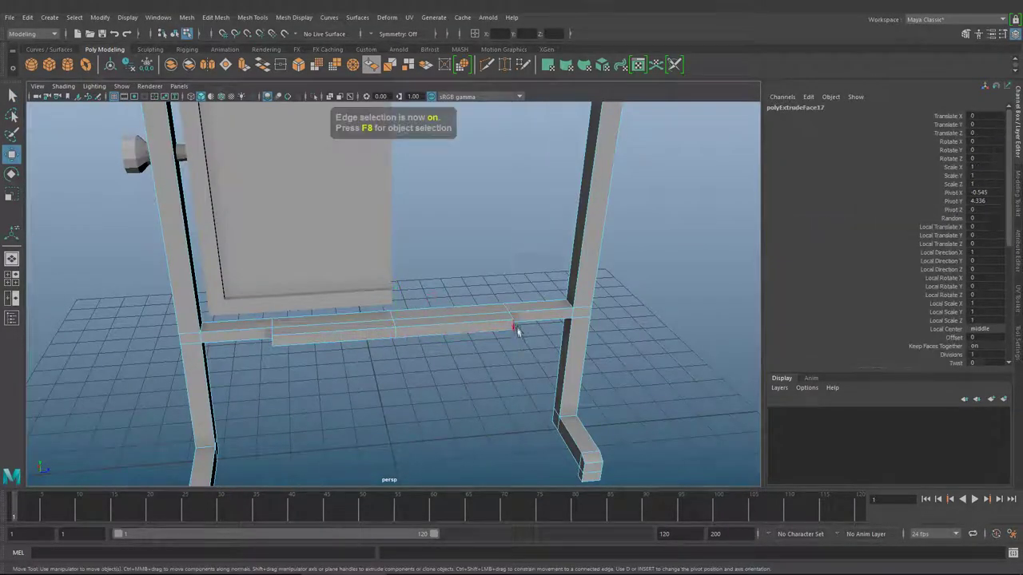
# Box-select the vertices across the crossbar and move them into place.
pyautogui.scroll(-3, 429, 384)
pyautogui.keyDown('alt'); pyautogui.moveTo(429, 383); pyautogui.dragTo(417, 335); pyautogui.keyUp('alt')
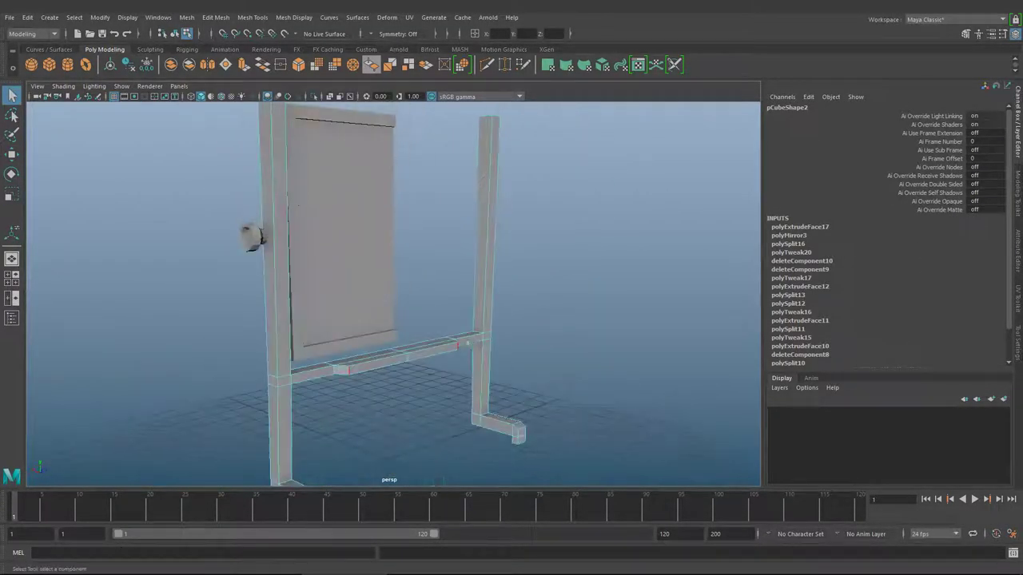
pyautogui.scroll(4, 417, 335)
pyautogui.press('F9')
pyautogui.moveTo(190, 367); pyautogui.dragTo(605, 326)
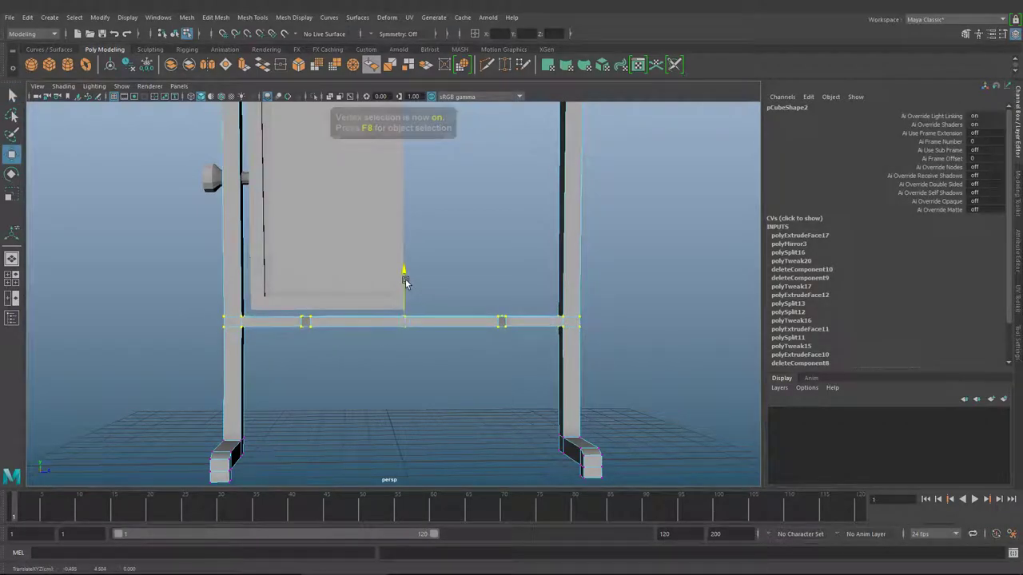
pyautogui.press('w')
pyautogui.scroll(-2, 406, 279)
pyautogui.keyDown('alt'); pyautogui.moveTo(406, 279); pyautogui.dragTo(436, 355); pyautogui.keyUp('alt')
pyautogui.scroll(2, 422, 348)
# Mirror the board to full width with the chosen direction, then select the side knob.
pyautogui.press('F8')
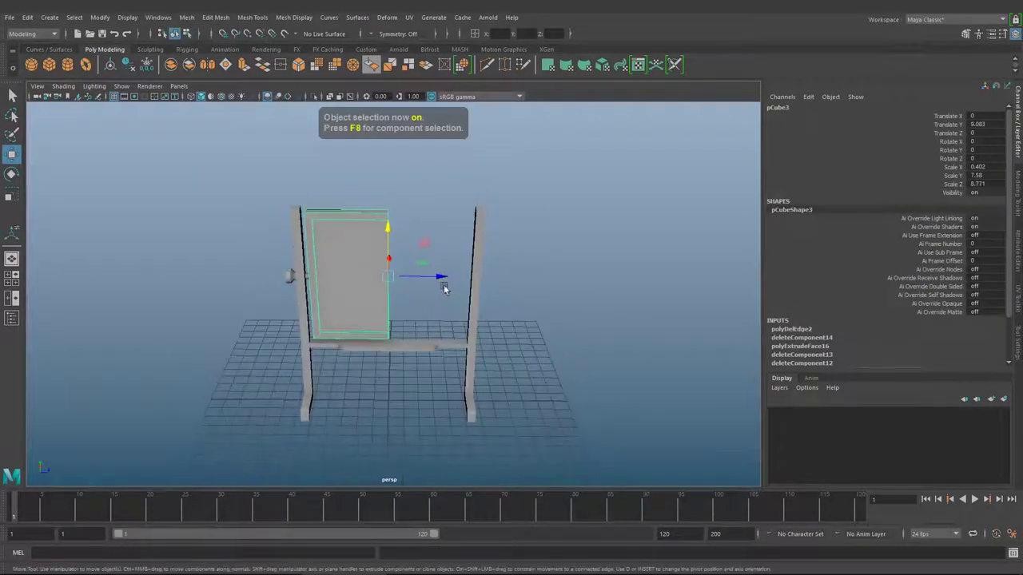
pyautogui.click(262, 66)
pyautogui.click(760, 201)
pyautogui.click(503, 270)
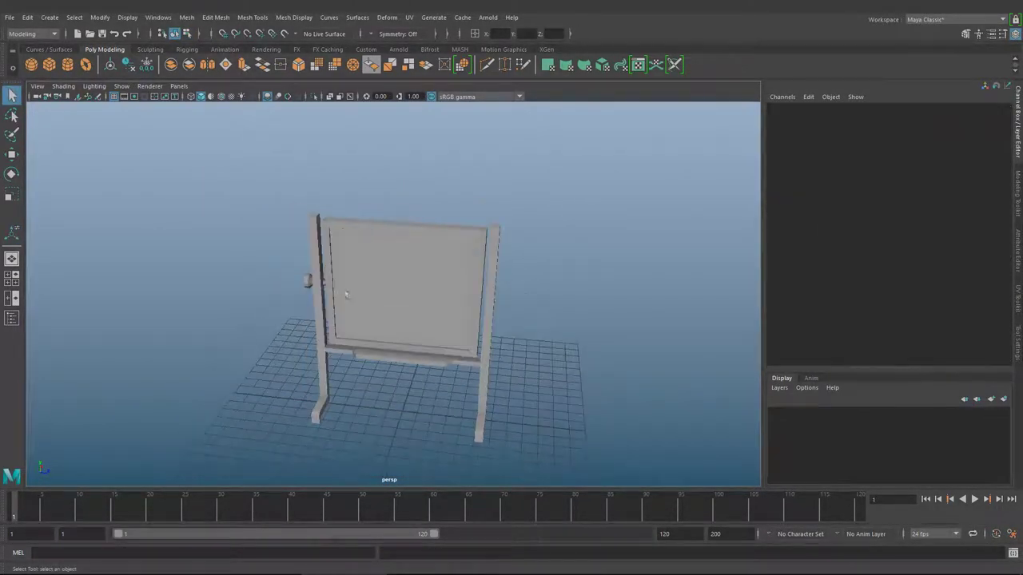
pyautogui.click(308, 279)
# Mirror the side knob onto the opposite post.
pyautogui.press('d')
pyautogui.click(279, 320)
pyautogui.click(262, 65)
pyautogui.click(623, 317)
pyautogui.moveTo(622, 317)
pyautogui.keyDown('alt'); pyautogui.mouseDown()
pyautogui.moveTo(514, 211)
pyautogui.moveTo(587, 197)
pyautogui.moveTo(546, 224)
pyautogui.mouseUp(); pyautogui.keyUp('alt')
pyautogui.keyDown('alt'); pyautogui.moveTo(545, 224); pyautogui.dragTo(621, 249, button='right'); pyautogui.keyUp('alt')
pyautogui.moveTo(622, 250)
pyautogui.keyDown('alt'); pyautogui.mouseDown()
pyautogui.moveTo(603, 237)
pyautogui.moveTo(703, 242)
pyautogui.mouseUp(); pyautogui.keyUp('alt')
# Select the board frame and tumble around the stand to review the small block.
pyautogui.click(448, 279)
pyautogui.keyDown('alt'); pyautogui.moveTo(610, 245); pyautogui.dragTo(478, 212); pyautogui.keyUp('alt')
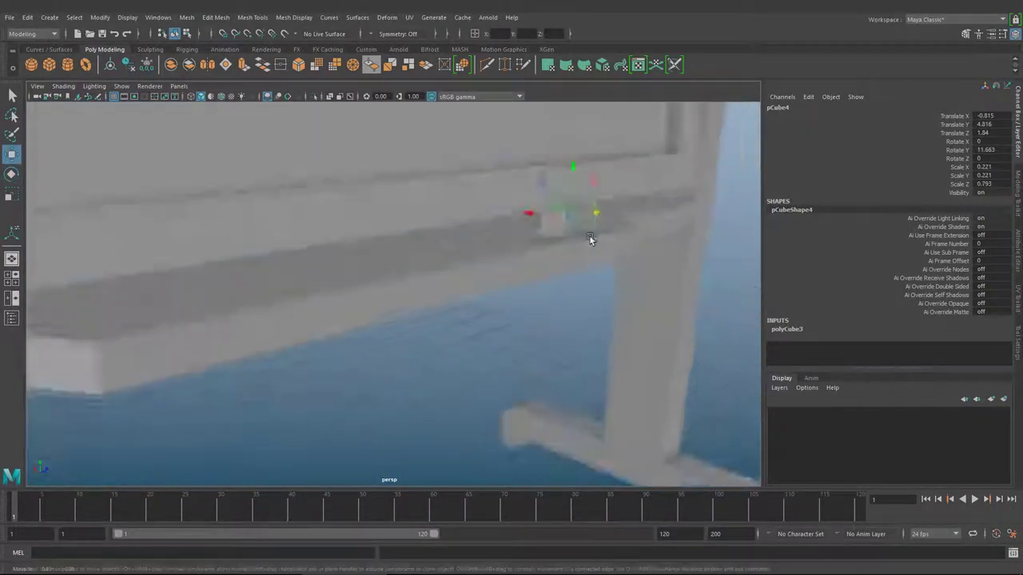
pyautogui.keyDown('alt'); pyautogui.moveTo(522, 173); pyautogui.dragTo(553, 202); pyautogui.keyUp('alt')
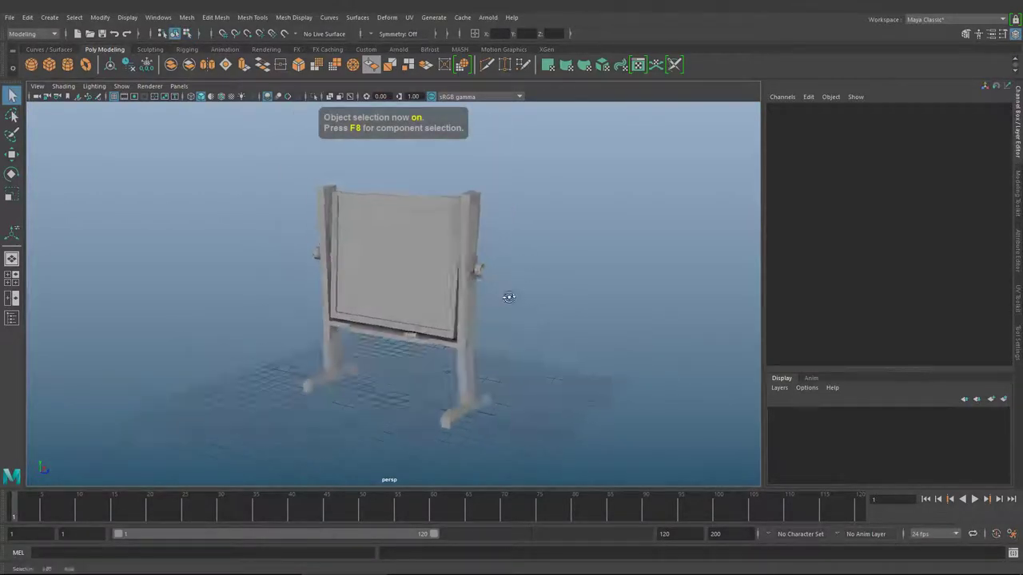
pyautogui.keyDown('alt'); pyautogui.moveTo(497, 290); pyautogui.dragTo(481, 234); pyautogui.keyUp('alt')
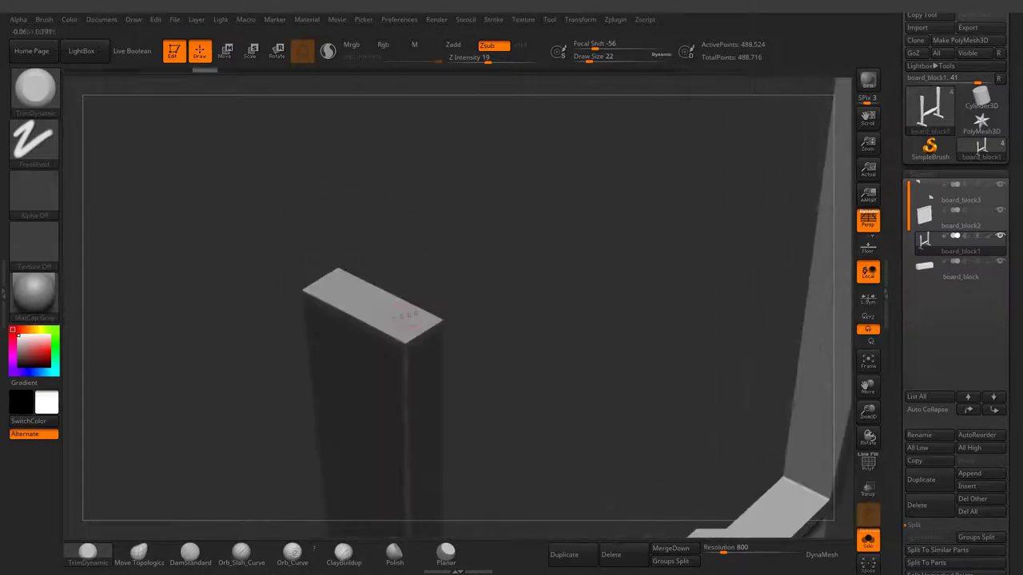
pyautogui.press('space')
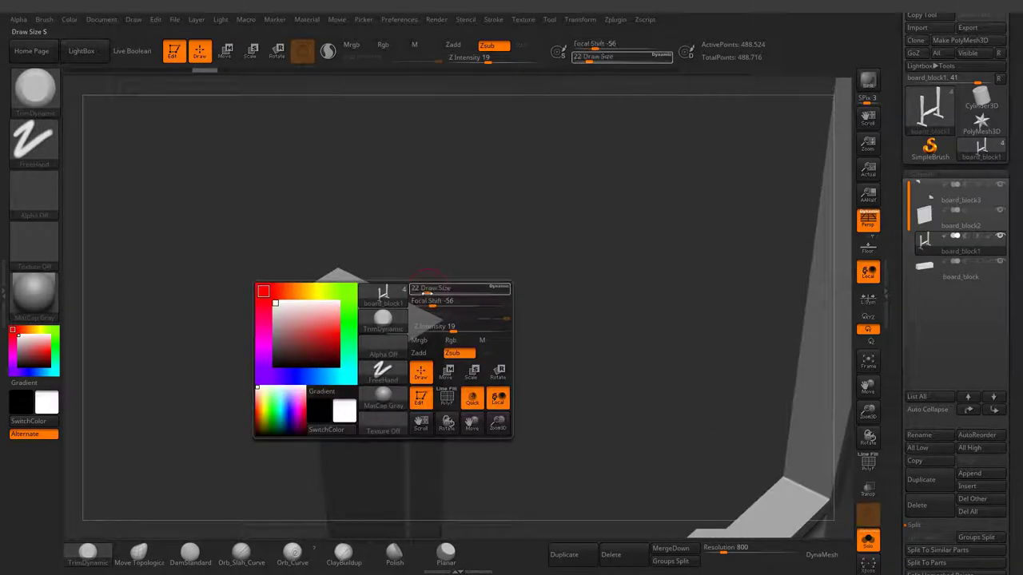
# Set Z Intensity to 32 and chip the post's top corners from several angles.
pyautogui.write('32')
pyautogui.press('Return')
pyautogui.moveTo(405, 359); pyautogui.dragTo(481, 241)
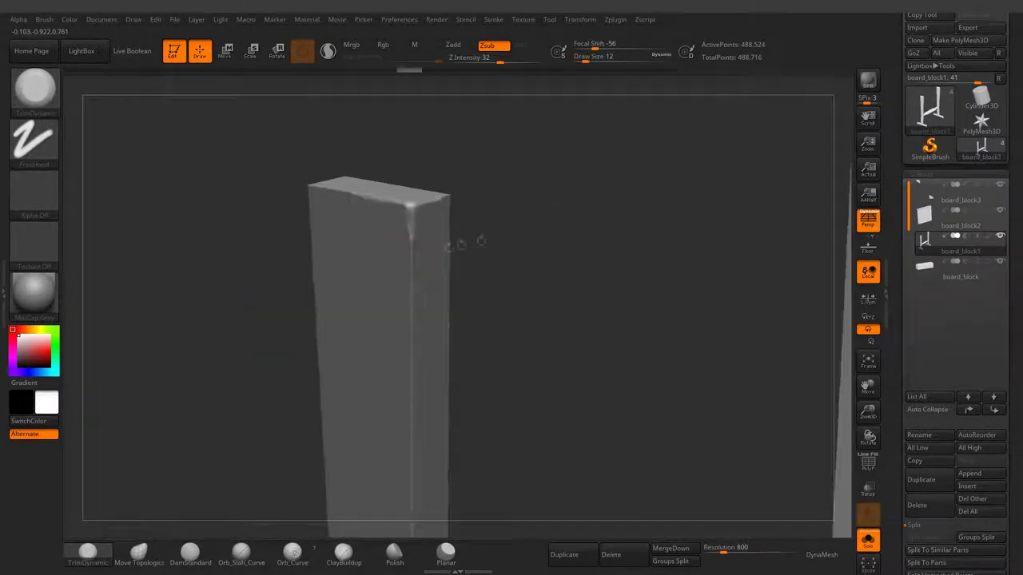
pyautogui.moveTo(407, 284); pyautogui.dragTo(512, 235)
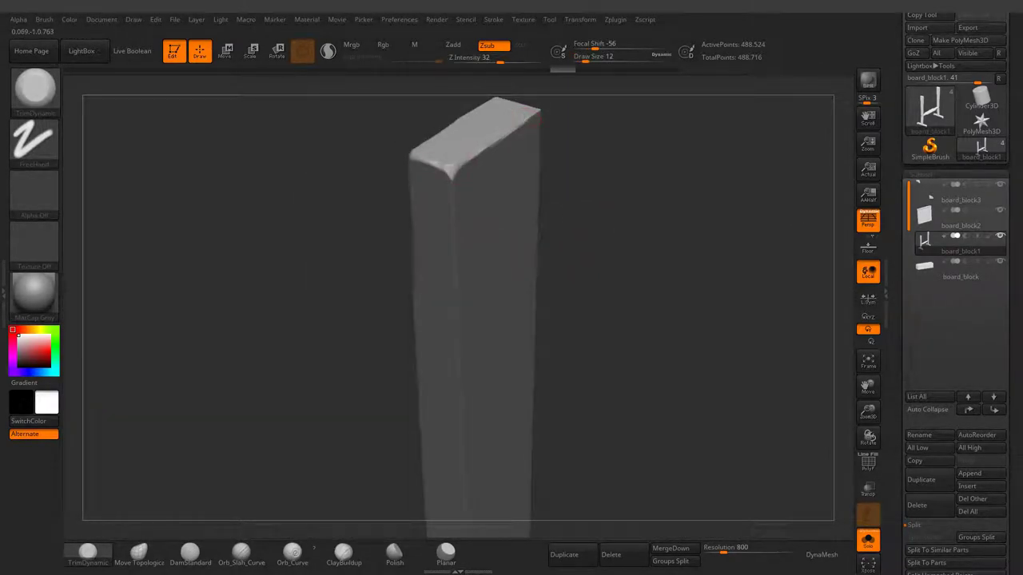
pyautogui.moveTo(655, 319); pyautogui.dragTo(559, 304)
pyautogui.moveTo(639, 319)
pyautogui.mouseDown()
pyautogui.moveTo(591, 303)
pyautogui.moveTo(552, 240)
pyautogui.moveTo(575, 248)
pyautogui.moveTo(560, 271)
pyautogui.moveTo(519, 283)
pyautogui.mouseUp()
# Raise Draw Size to 25 and chip a vertical post edge near the crossbar.
pyautogui.press('space')
pyautogui.press('space')
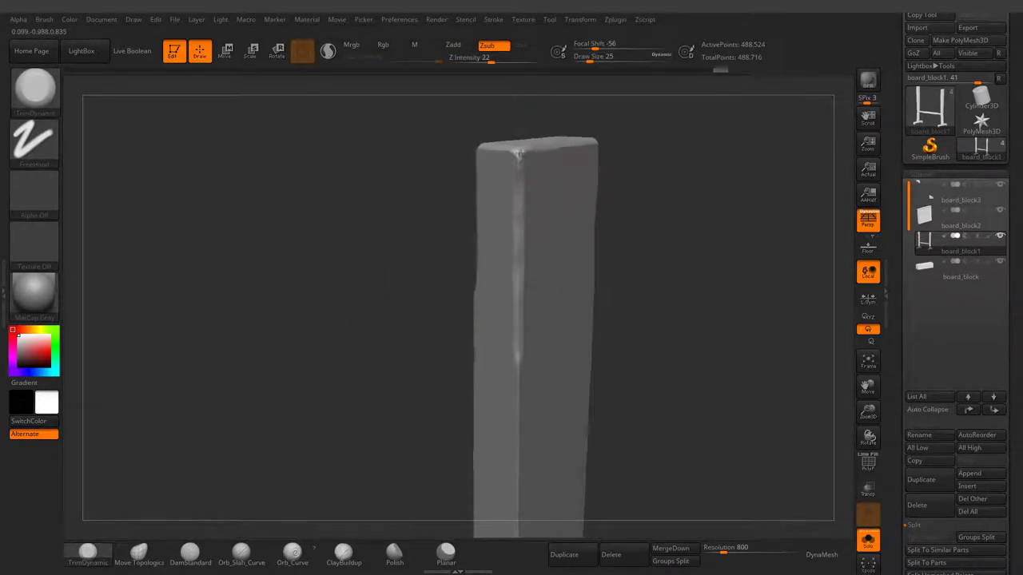
pyautogui.moveTo(521, 154); pyautogui.dragTo(499, 249)
pyautogui.moveTo(680, 320); pyautogui.dragTo(639, 320)
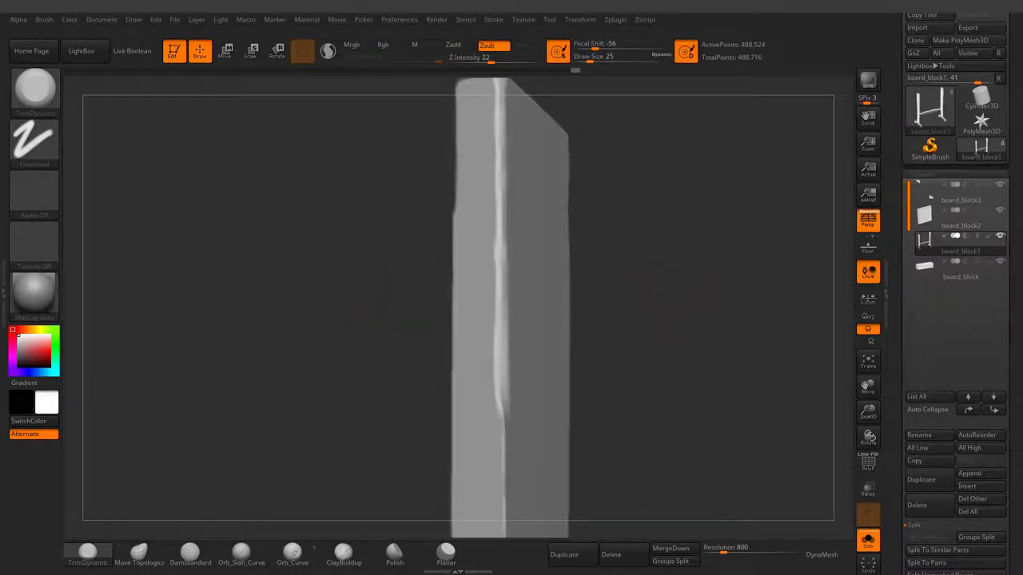
pyautogui.moveTo(528, 239); pyautogui.dragTo(512, 239)
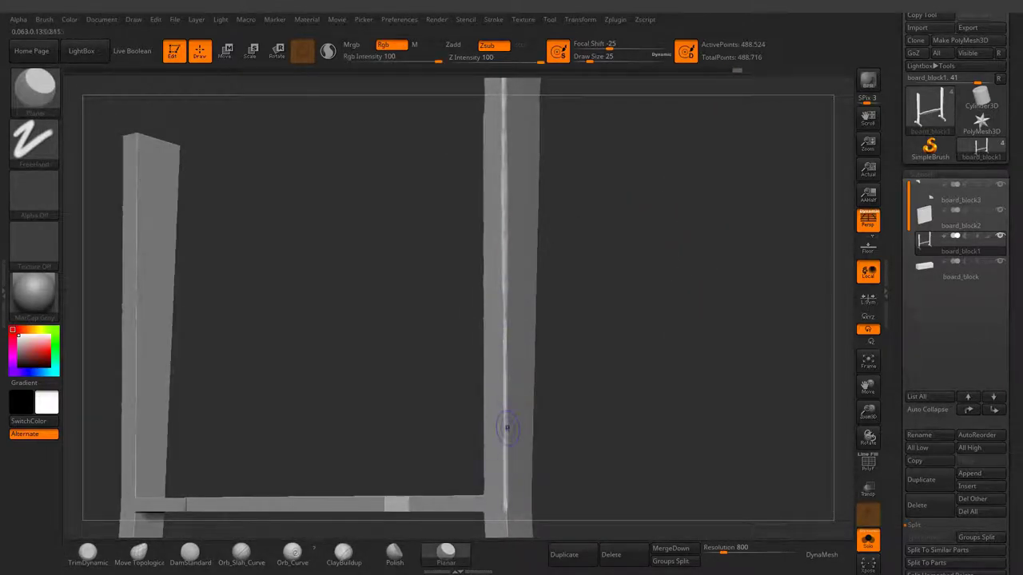
pyautogui.moveTo(507, 427); pyautogui.dragTo(631, 276)
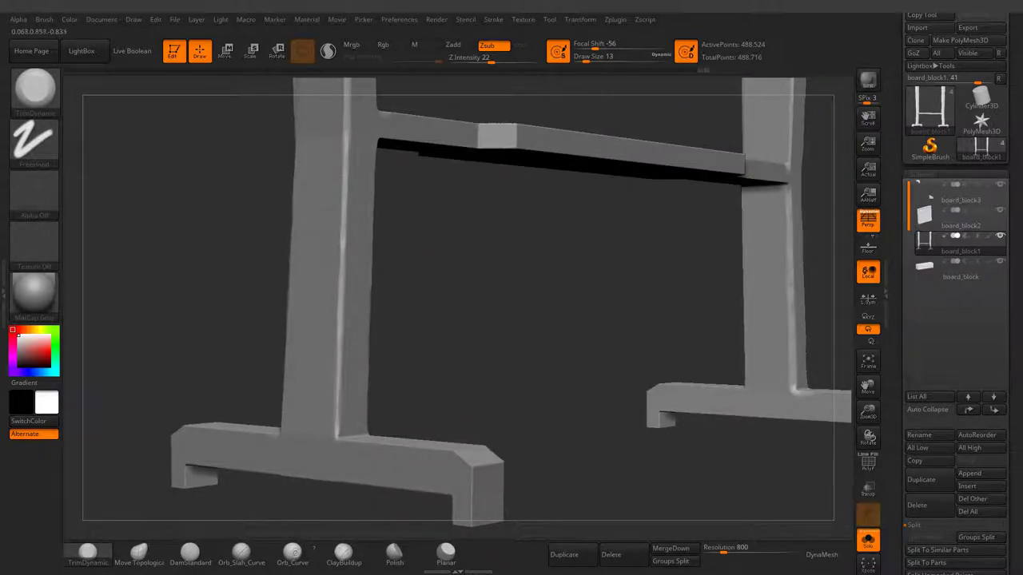
# Sculpt chipped wear into the second post's top end from several angles.
pyautogui.moveTo(364, 176); pyautogui.dragTo(429, 175, button='right')
pyautogui.moveTo(351, 304)
pyautogui.mouseDown(button='right')
pyautogui.moveTo(370, 296)
pyautogui.moveTo(297, 243)
pyautogui.moveTo(376, 229)
pyautogui.mouseUp(button='right')
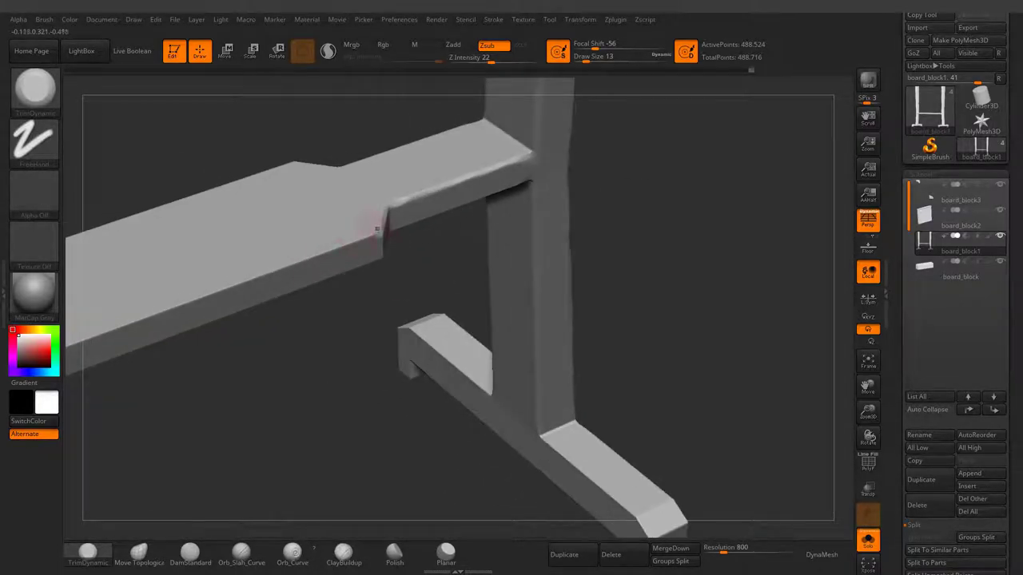
pyautogui.moveTo(424, 331); pyautogui.dragTo(512, 263, button='right')
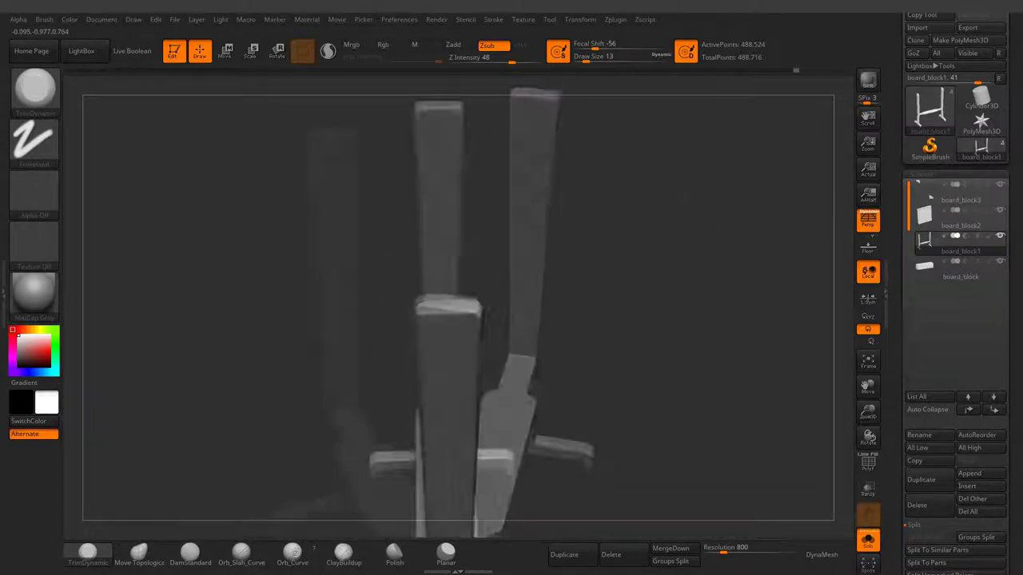
# Choose the Orb_Slash_Curve brush in Zadd mode and bring up its quick settings.
pyautogui.click(34, 88)
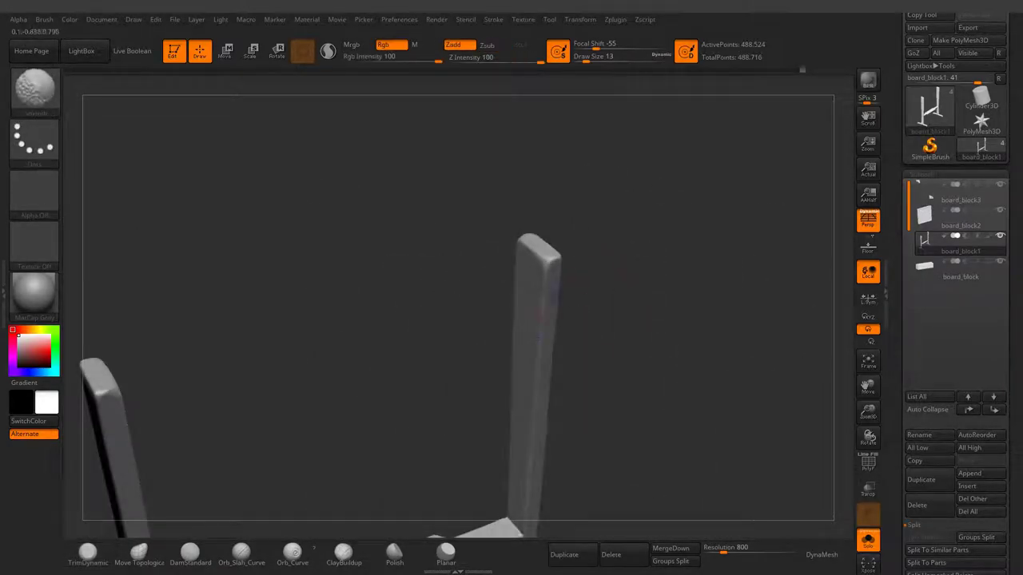
pyautogui.press('space')
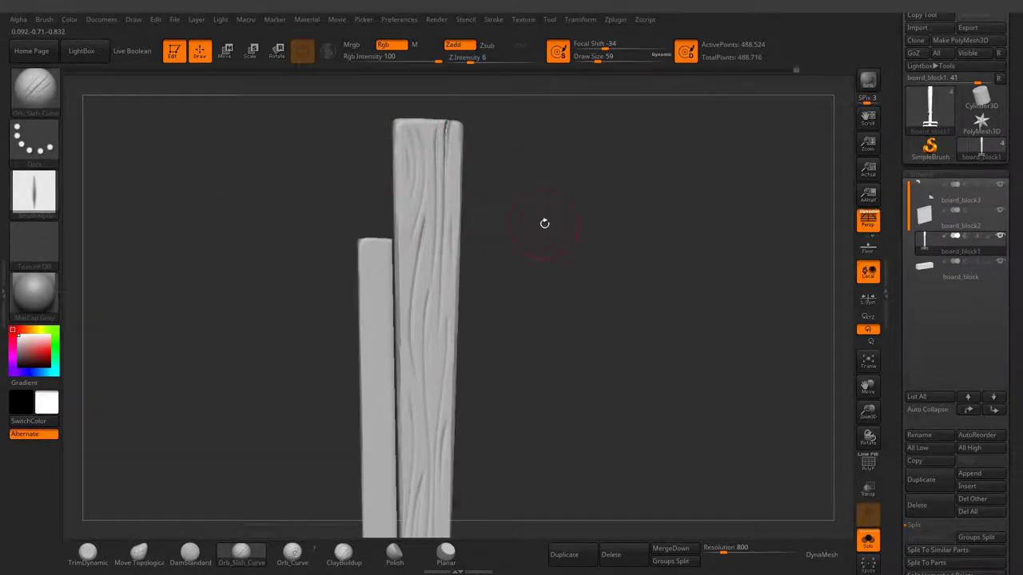
# Reduce Draw Size to 22 and orbit down to the stand's base.
pyautogui.press('space')
pyautogui.moveTo(447, 232); pyautogui.dragTo(424, 232)
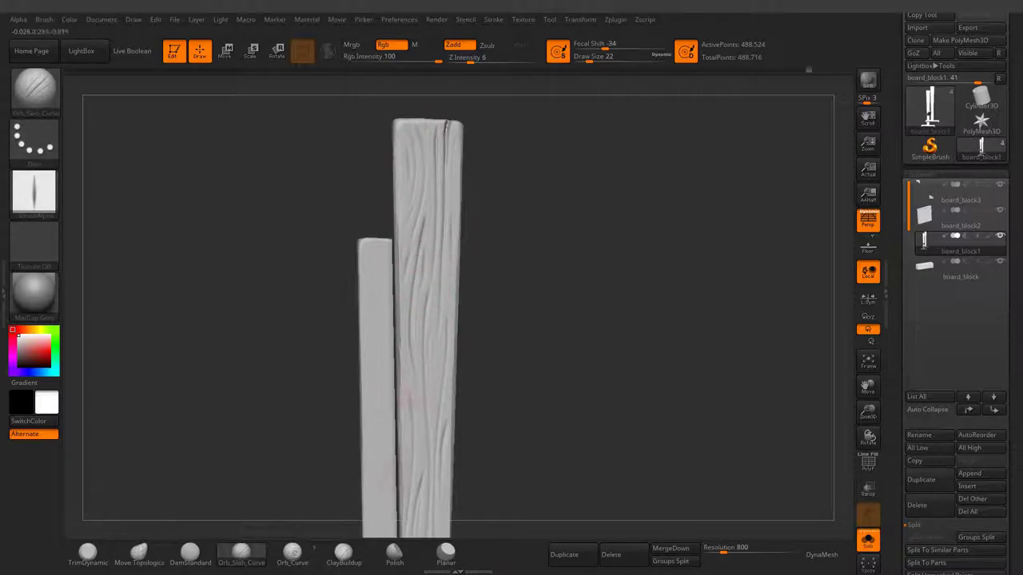
pyautogui.moveTo(493, 385); pyautogui.dragTo(608, 376)
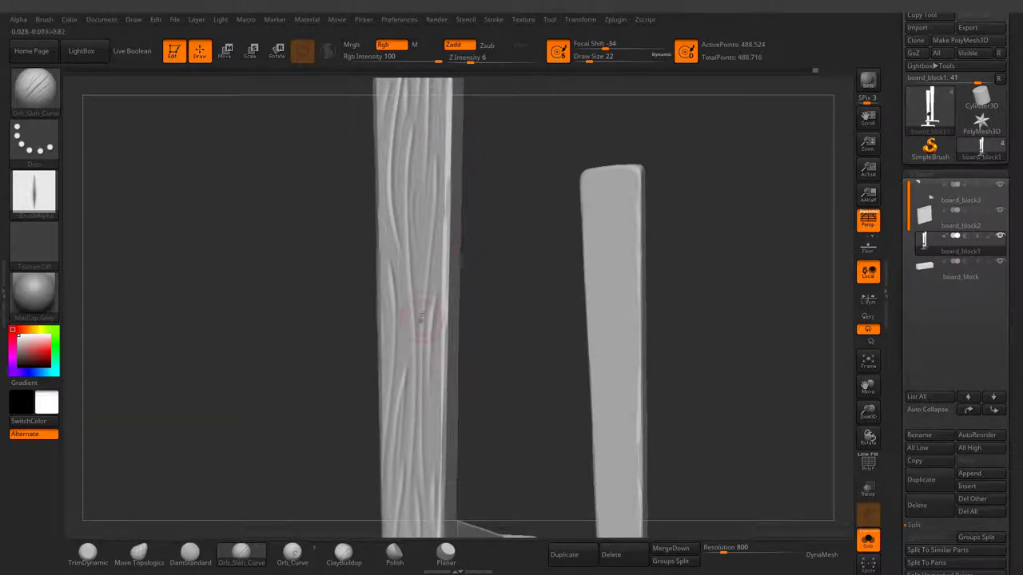
pyautogui.moveTo(518, 331); pyautogui.dragTo(429, 287)
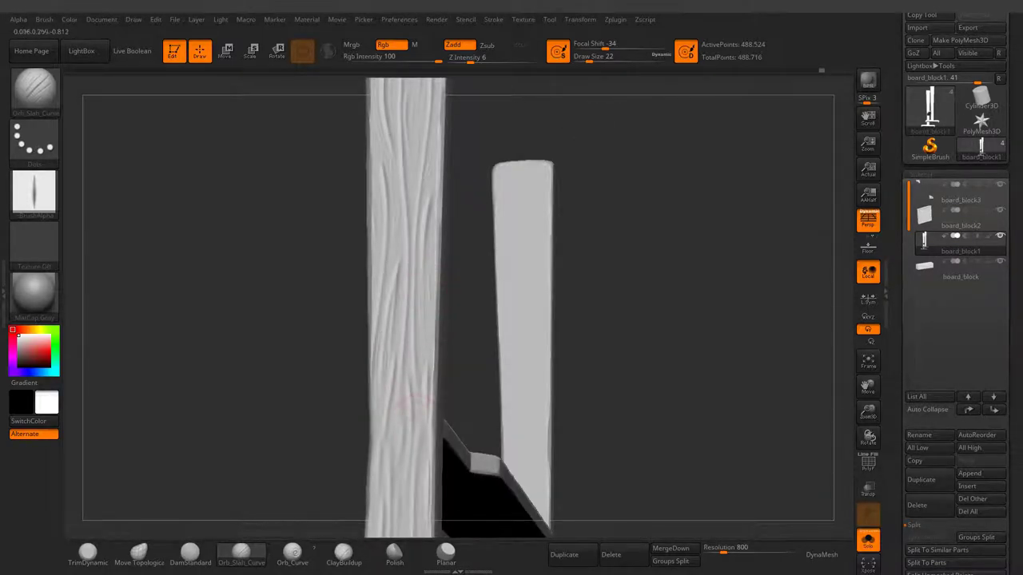
pyautogui.moveTo(410, 404); pyautogui.dragTo(498, 292)
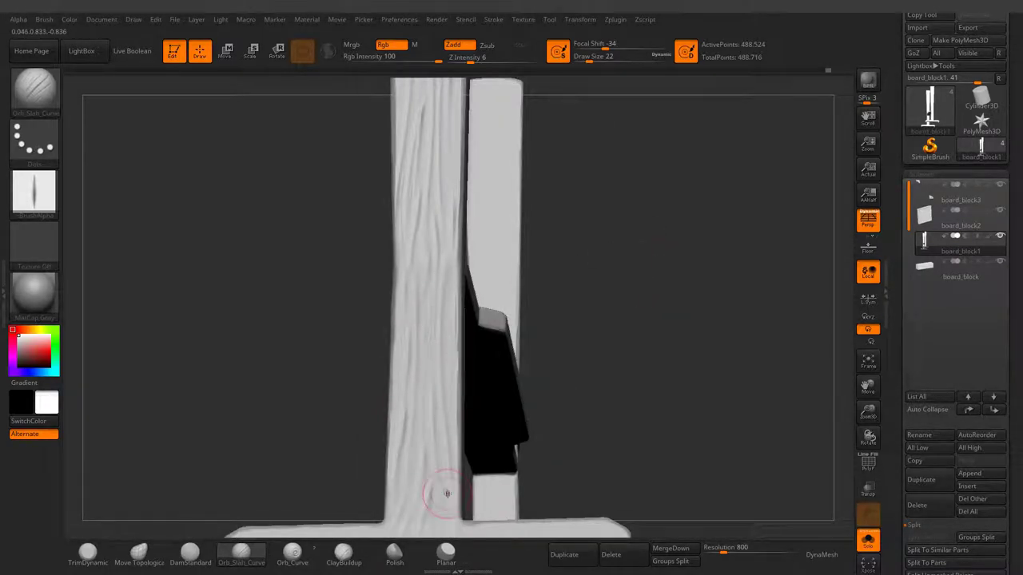
pyautogui.moveTo(422, 256)
pyautogui.mouseDown()
pyautogui.moveTo(511, 264)
pyautogui.moveTo(436, 182)
pyautogui.mouseUp()
# Enlarge the brush and carve wood-grain slashes along the diagonal crossbar, dismissing the undo warning.
pyautogui.press('space')
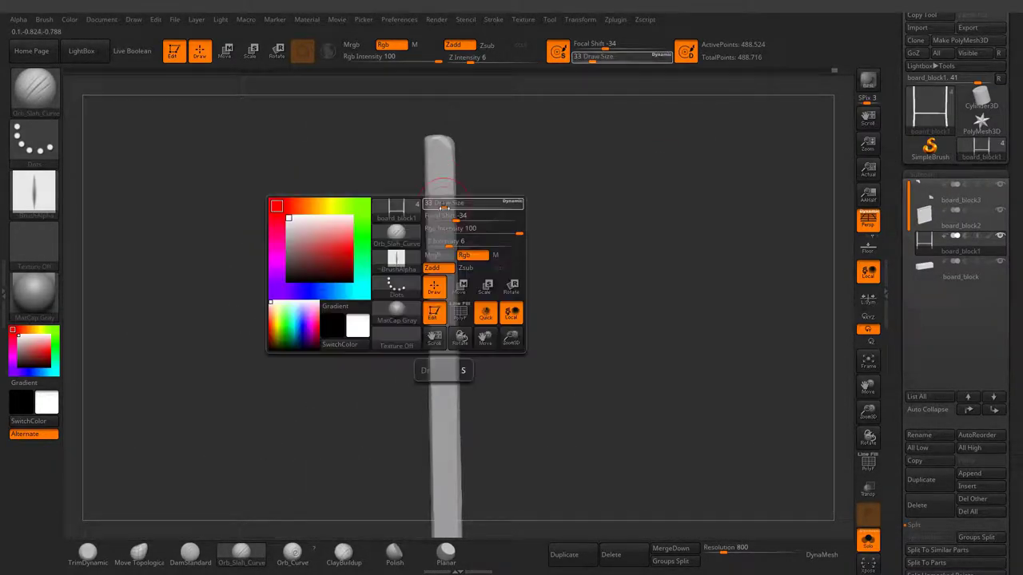
pyautogui.moveTo(605, 301)
pyautogui.mouseDown()
pyautogui.moveTo(450, 234)
pyautogui.moveTo(449, 344)
pyautogui.mouseUp()
pyautogui.moveTo(583, 284)
pyautogui.mouseDown()
pyautogui.moveTo(534, 361)
pyautogui.moveTo(471, 412)
pyautogui.mouseUp()
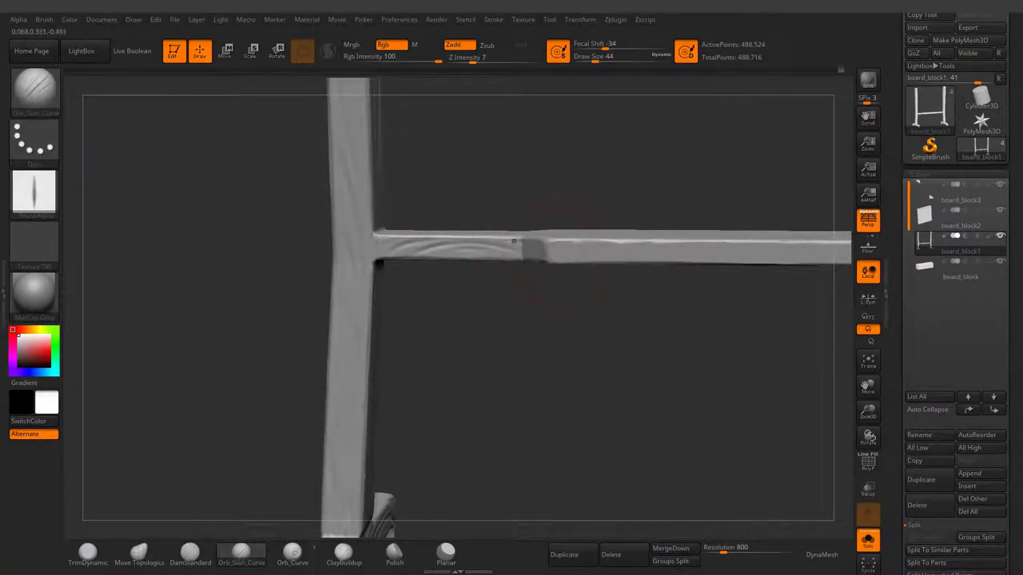
pyautogui.moveTo(588, 330)
pyautogui.mouseDown()
pyautogui.moveTo(636, 258)
pyautogui.moveTo(627, 283)
pyautogui.moveTo(484, 452)
pyautogui.moveTo(448, 400)
pyautogui.moveTo(487, 448)
pyautogui.mouseUp()
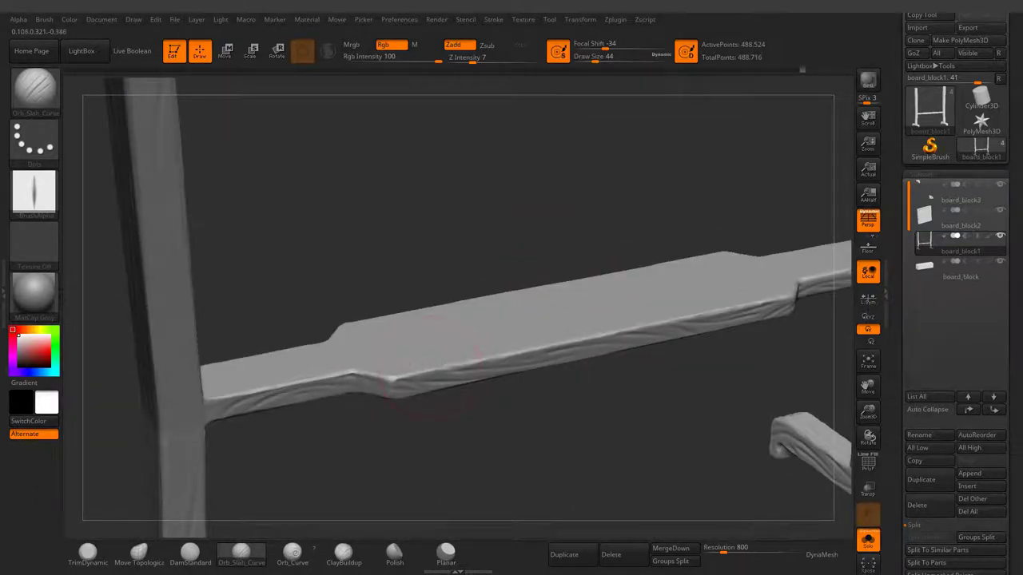
pyautogui.moveTo(436, 376); pyautogui.dragTo(520, 206)
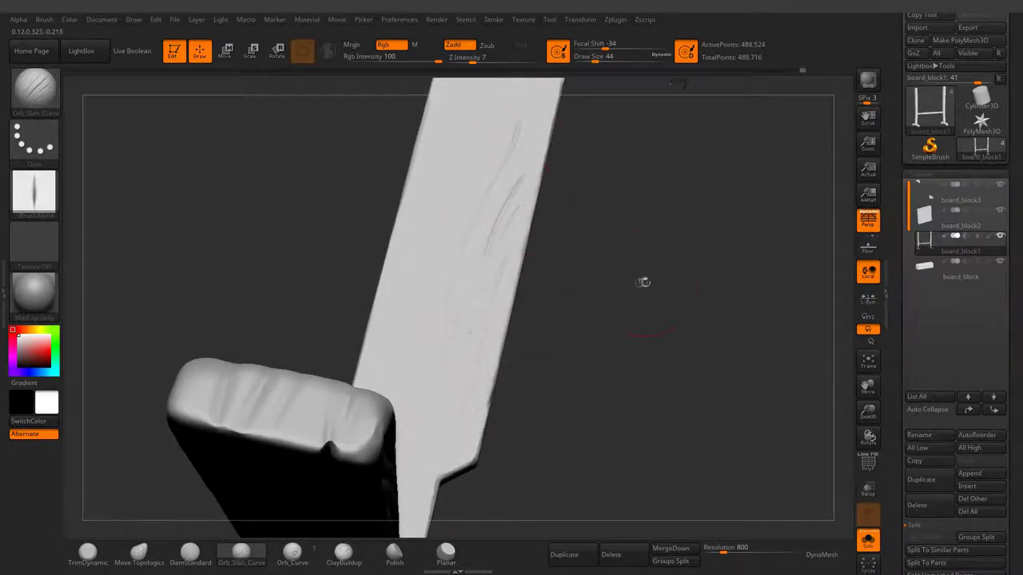
pyautogui.moveTo(629, 286); pyautogui.dragTo(344, 389)
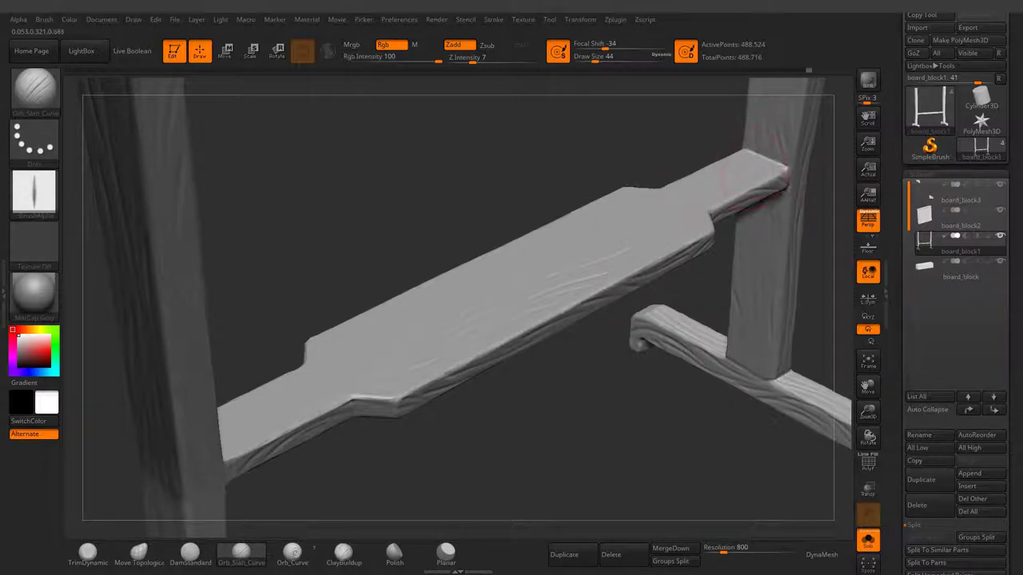
pyautogui.moveTo(420, 311); pyautogui.dragTo(617, 399)
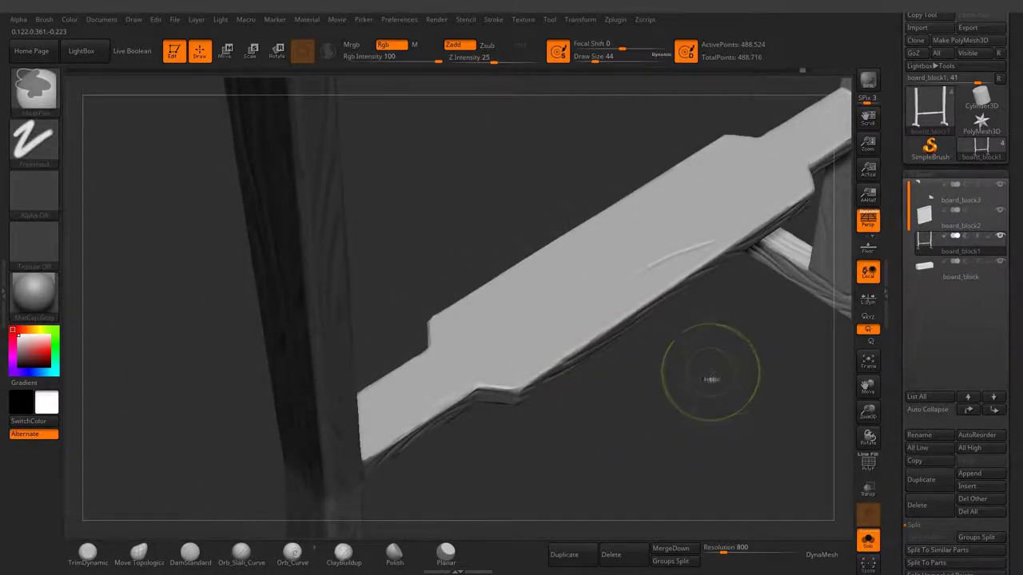
pyautogui.moveTo(710, 379); pyautogui.dragTo(716, 148)
pyautogui.click(717, 148)
pyautogui.press('Return')
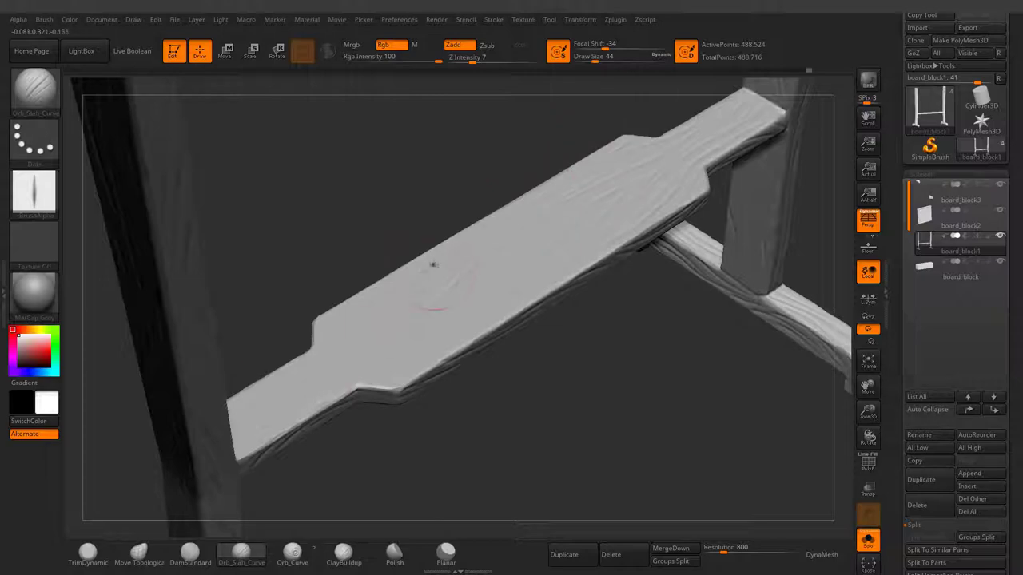
# Finish grain strokes at the leg joint and zoom out to the whole stand.
pyautogui.moveTo(623, 376); pyautogui.dragTo(623, 320)
pyautogui.moveTo(656, 255)
pyautogui.mouseDown()
pyautogui.moveTo(440, 288)
pyautogui.moveTo(552, 224)
pyautogui.moveTo(437, 294)
pyautogui.mouseUp()
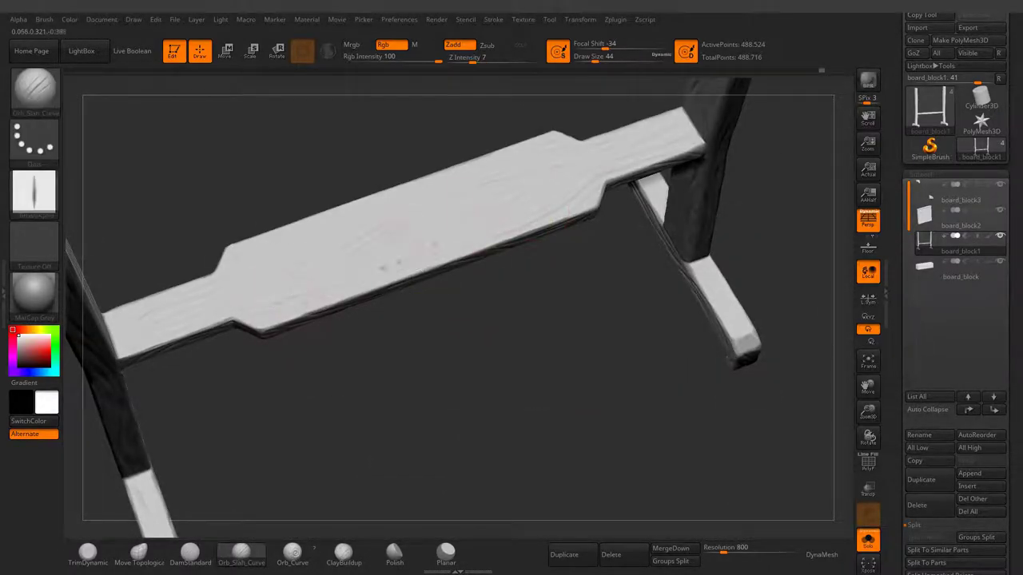
pyautogui.moveTo(461, 226)
pyautogui.mouseDown()
pyautogui.moveTo(482, 327)
pyautogui.moveTo(638, 187)
pyautogui.mouseUp()
pyautogui.press('ctrl')
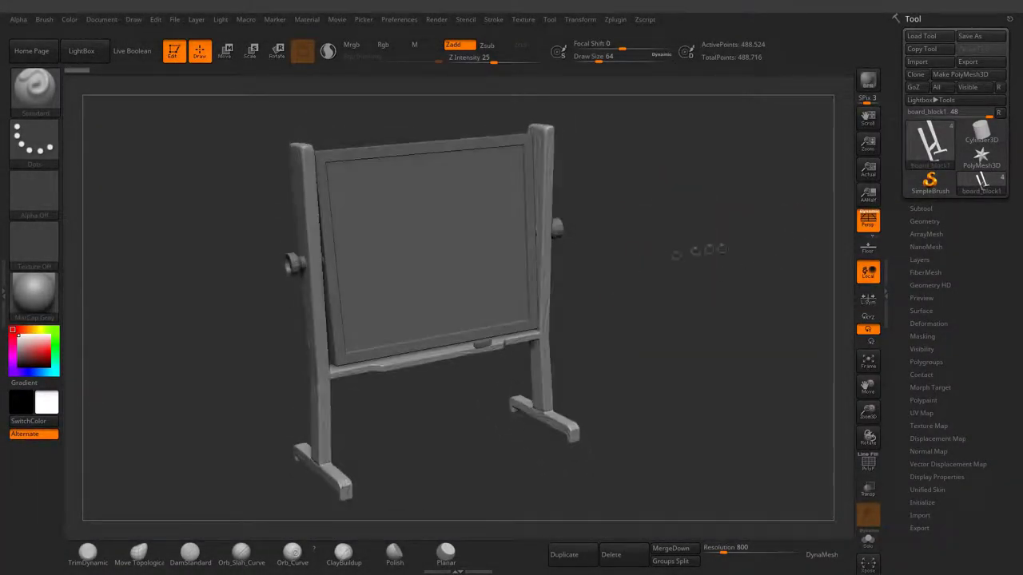
# Select board_block2, solo it and DynaMesh it at resolution 1000.
pyautogui.click(921, 207)
pyautogui.keyDown('alt'); pyautogui.click(432, 247); pyautogui.keyUp('alt')
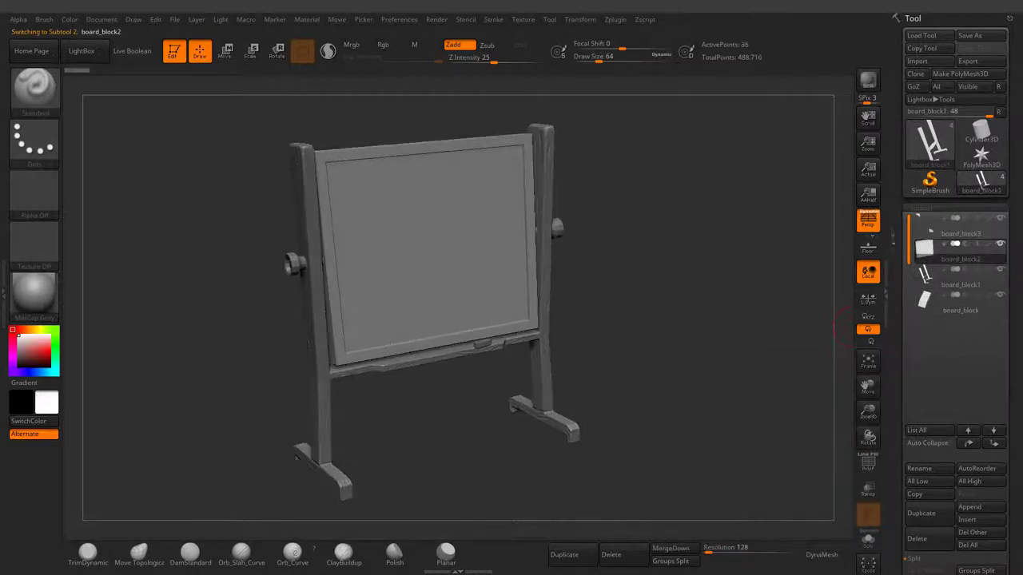
pyautogui.click(866, 544)
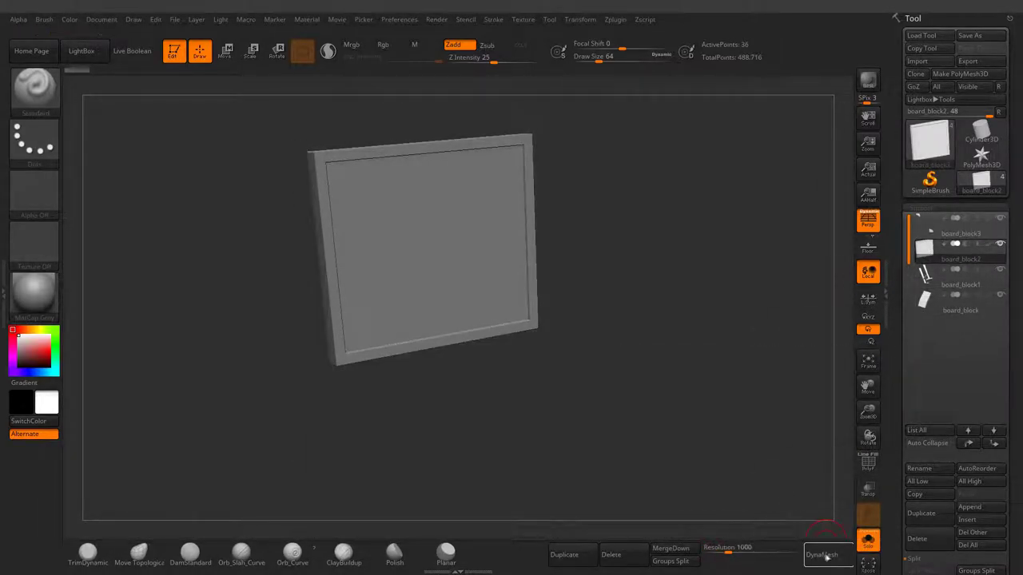
pyautogui.moveTo(636, 249); pyautogui.dragTo(392, 294)
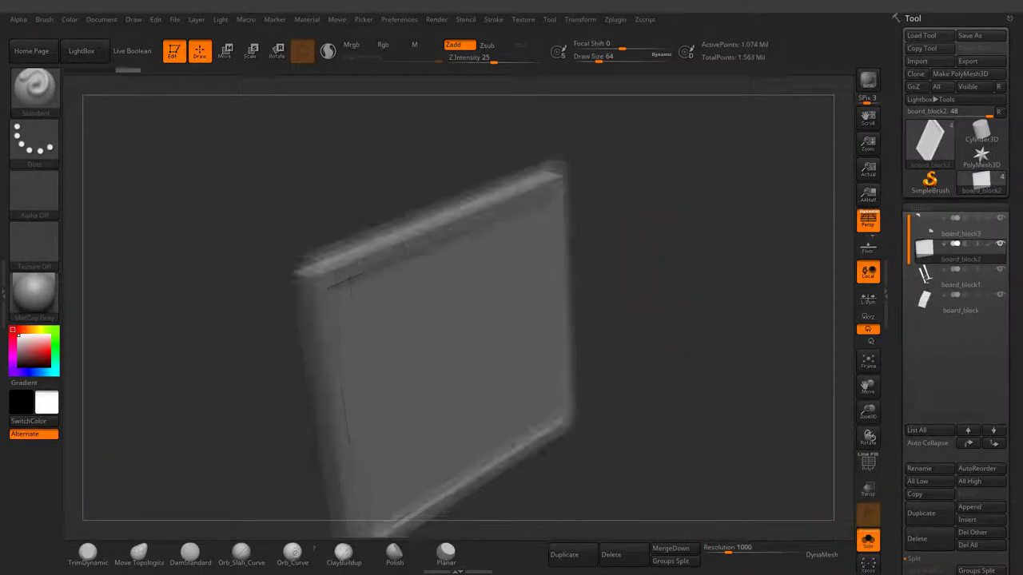
# Shrink the brush and switch between TrimDynamic and Planar brushes to chip the block's edges.
pyautogui.press('space')
pyautogui.click(88, 551)
pyautogui.click(34, 86)
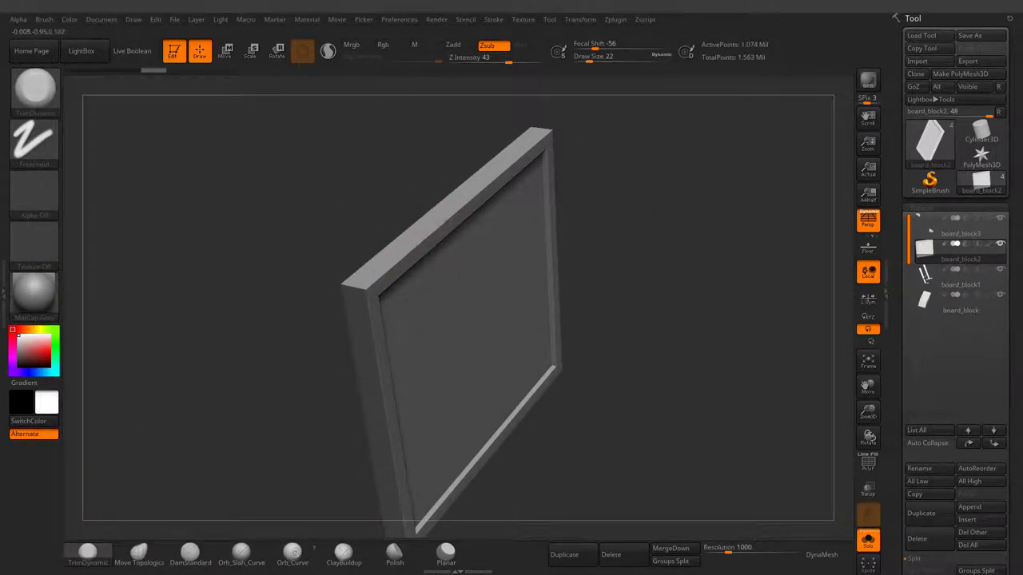
pyautogui.click(446, 552)
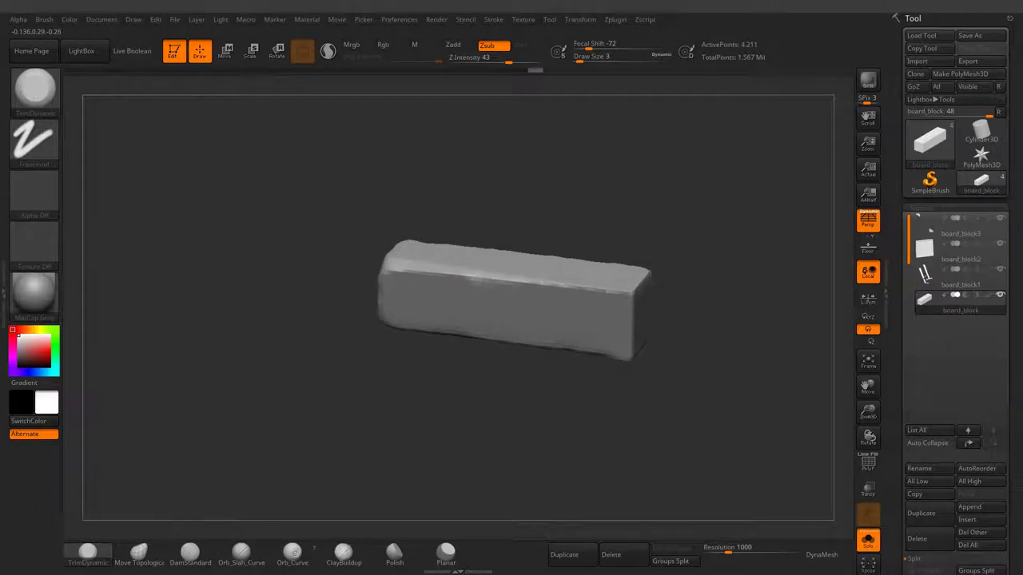
# Turn Solo off, select board_block3 and solo the two knob pieces.
pyautogui.moveTo(651, 254)
pyautogui.mouseDown()
pyautogui.moveTo(687, 224)
pyautogui.moveTo(719, 239)
pyautogui.mouseUp()
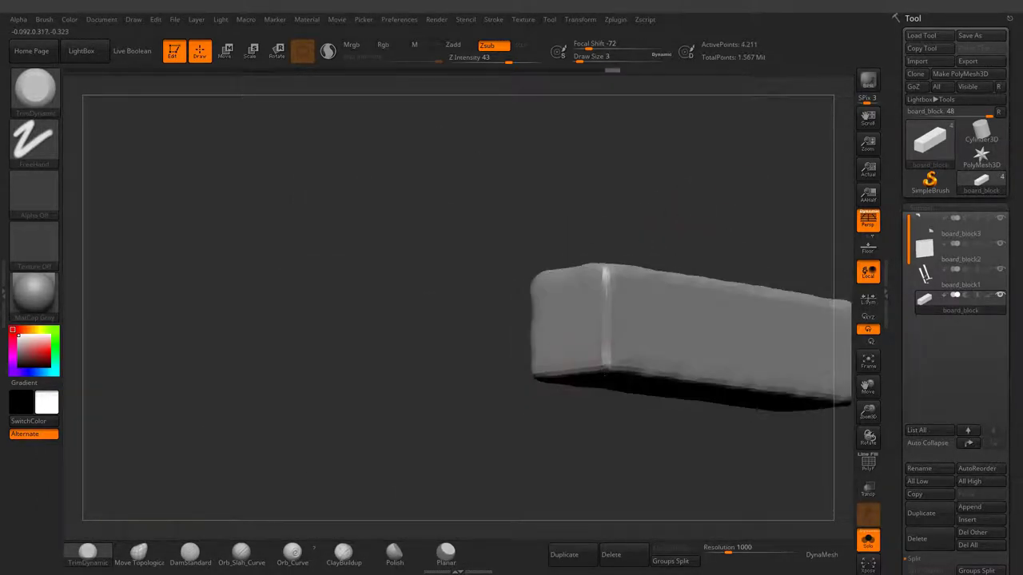
pyautogui.moveTo(671, 264); pyautogui.dragTo(670, 265)
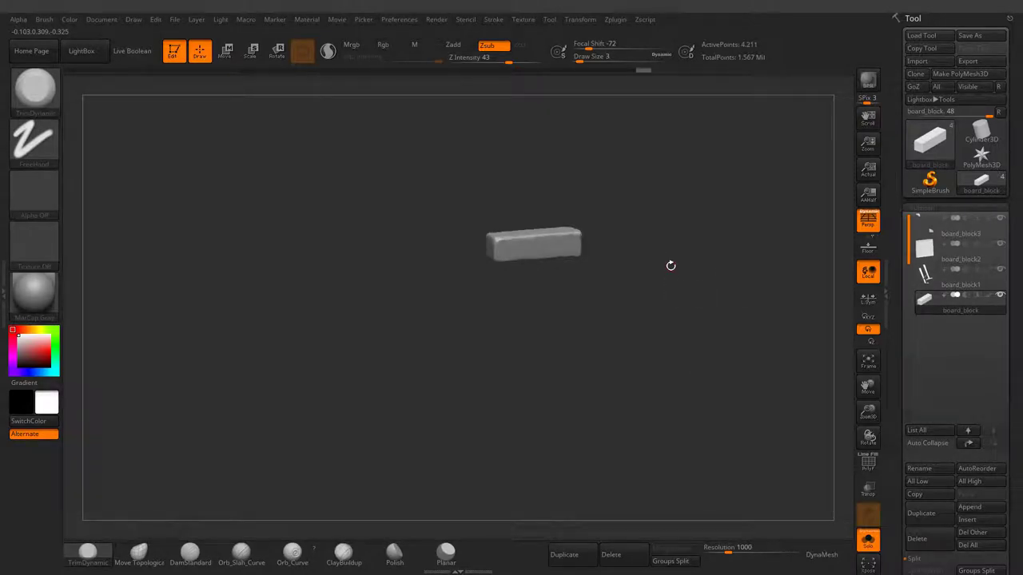
pyautogui.click(868, 540)
pyautogui.moveTo(678, 318)
pyautogui.mouseDown()
pyautogui.moveTo(618, 336)
pyautogui.moveTo(639, 280)
pyautogui.mouseUp()
pyautogui.click(959, 232)
pyautogui.click(868, 539)
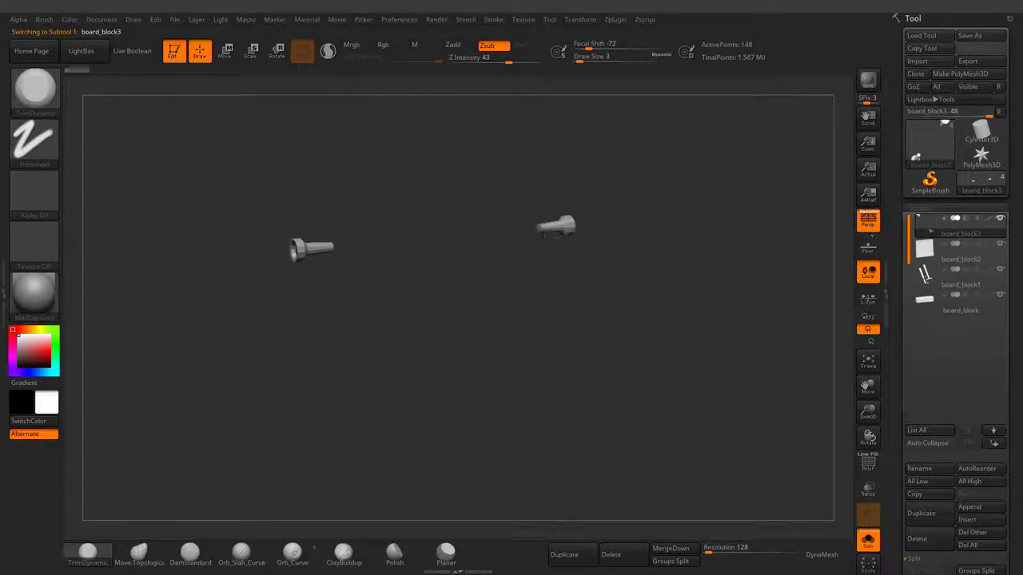
pyautogui.moveTo(559, 264)
pyautogui.mouseDown()
pyautogui.moveTo(594, 336)
pyautogui.moveTo(655, 242)
pyautogui.mouseUp()
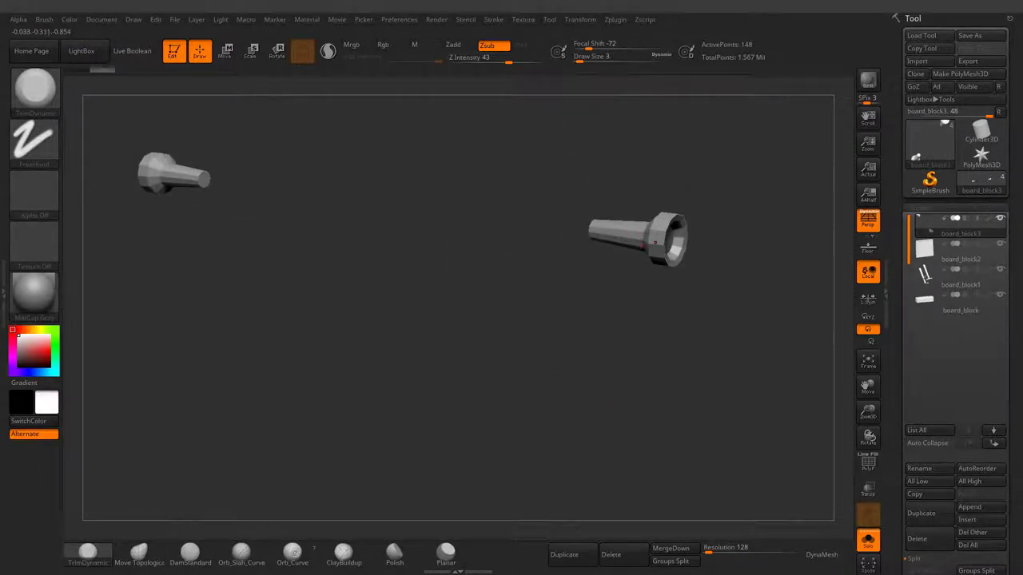
# Look through the Zplugin and Draw menus.
pyautogui.click(615, 19)
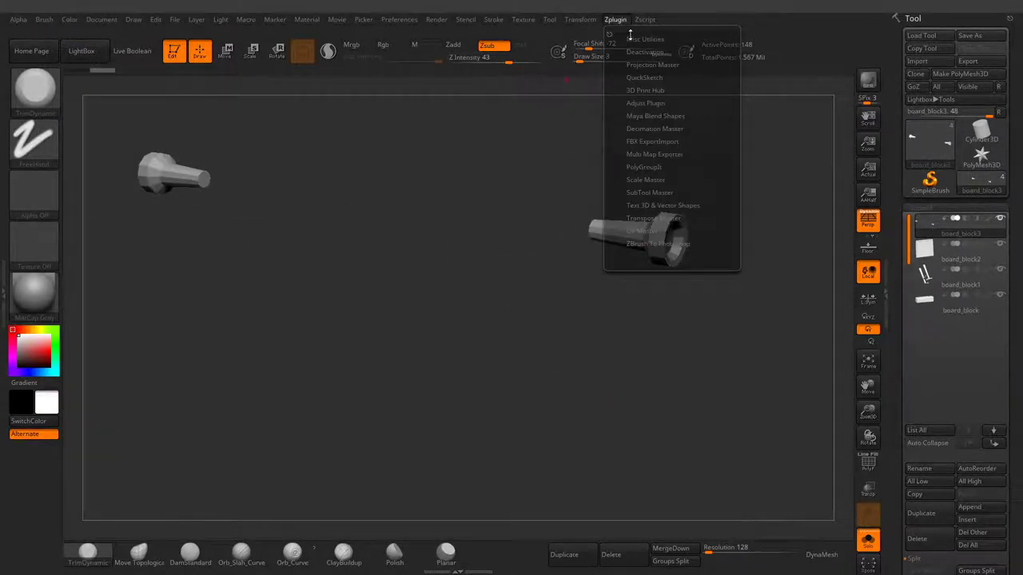
pyautogui.click(580, 19)
pyautogui.click(133, 19)
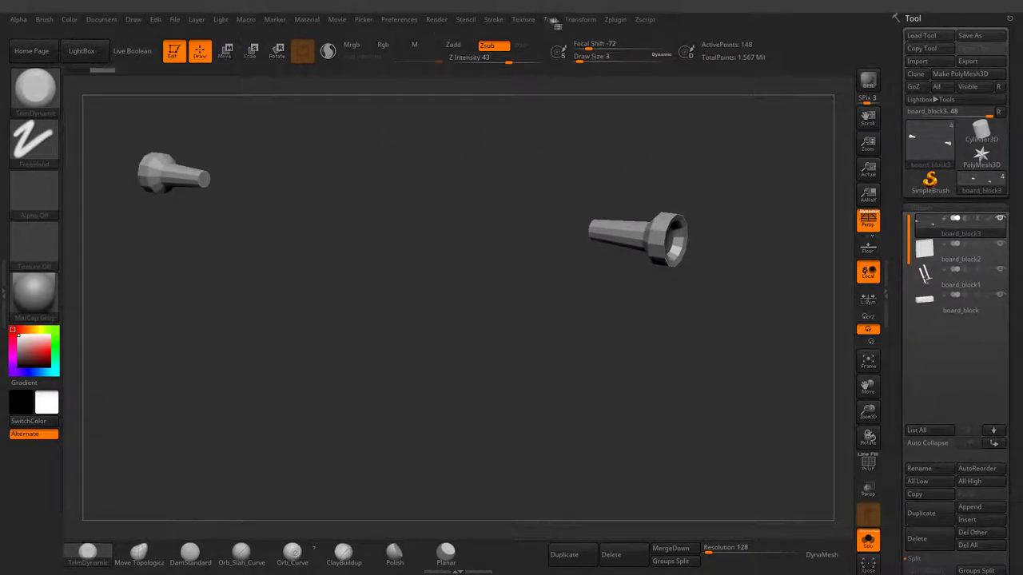
pyautogui.click(580, 19)
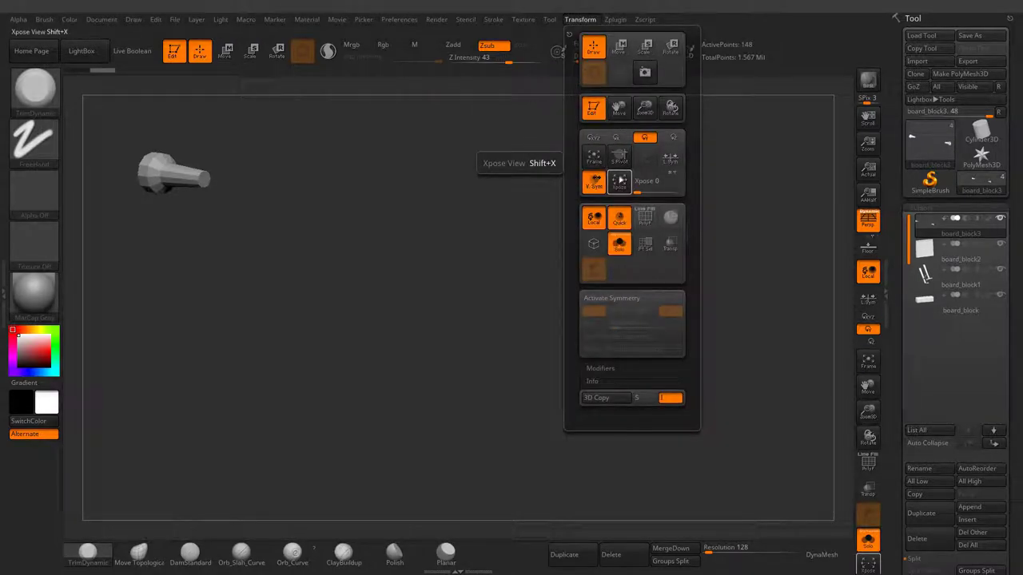
# Enable local symmetry and zoom in to inspect the knob's open end.
pyautogui.click(670, 159)
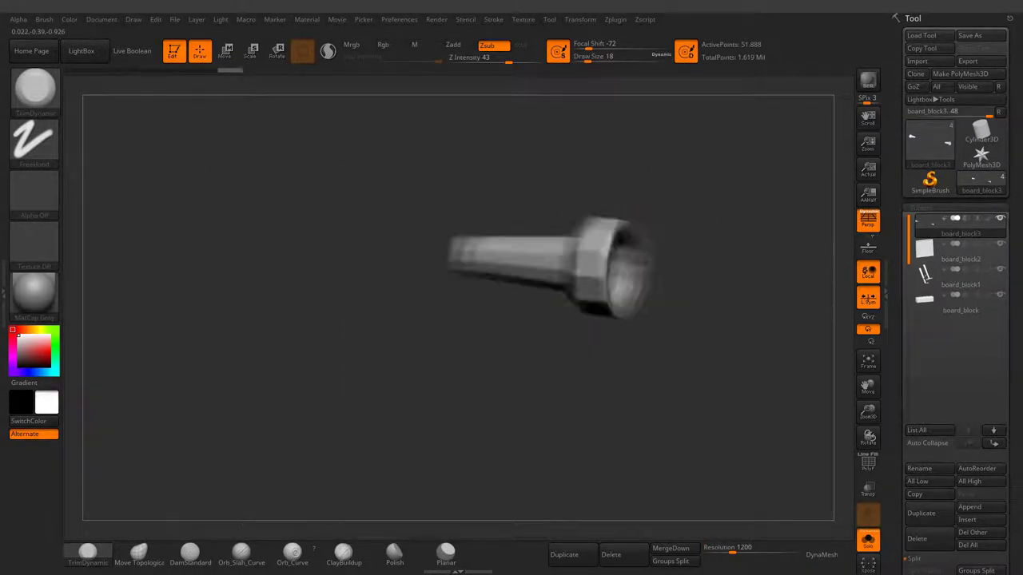
pyautogui.moveTo(662, 232)
pyautogui.mouseDown()
pyautogui.moveTo(604, 201)
pyautogui.moveTo(586, 317)
pyautogui.mouseUp()
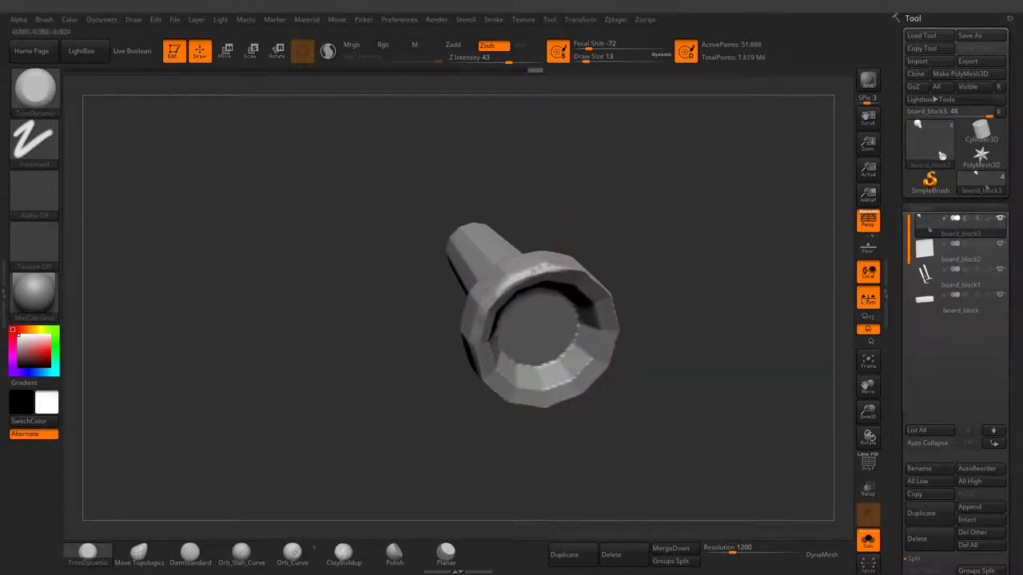
pyautogui.moveTo(645, 209); pyautogui.dragTo(676, 194)
pyautogui.moveTo(548, 326)
pyautogui.mouseDown()
pyautogui.moveTo(699, 206)
pyautogui.moveTo(521, 300)
pyautogui.moveTo(608, 210)
pyautogui.mouseUp()
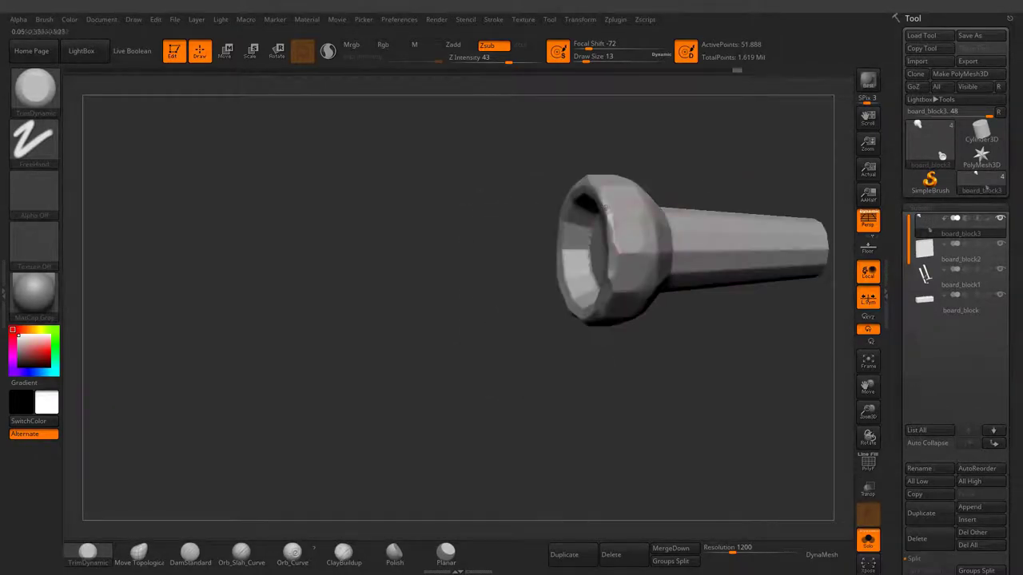
pyautogui.moveTo(575, 294)
pyautogui.mouseDown()
pyautogui.moveTo(534, 281)
pyautogui.moveTo(551, 304)
pyautogui.moveTo(575, 294)
pyautogui.moveTo(221, 197)
pyautogui.mouseUp()
# Pick a different sculpting brush from the brush picker and examine the knob's cup.
pyautogui.press('b')
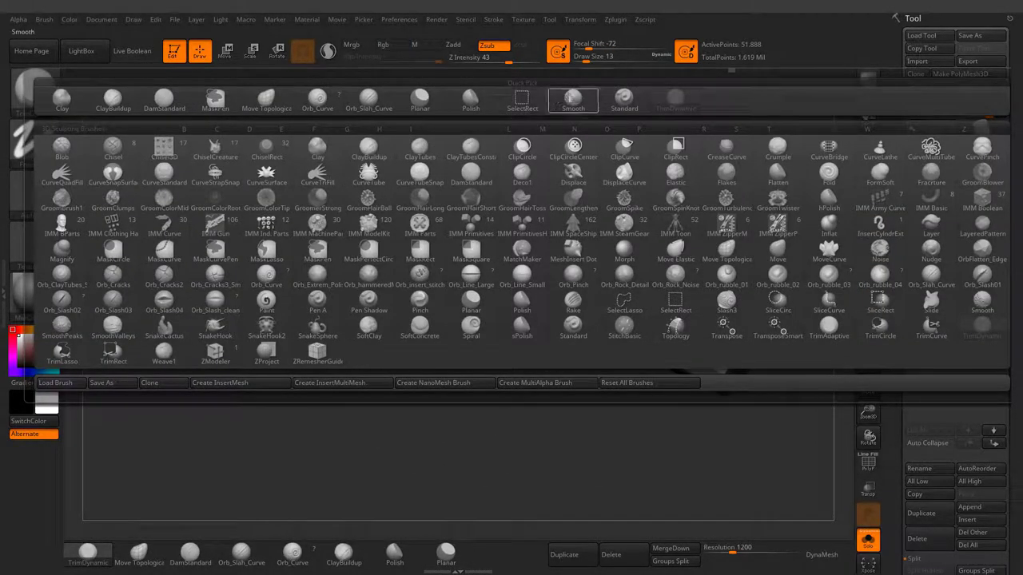
pyautogui.click(266, 192)
pyautogui.moveTo(721, 298); pyautogui.dragTo(512, 303)
pyautogui.moveTo(608, 256); pyautogui.dragTo(614, 281)
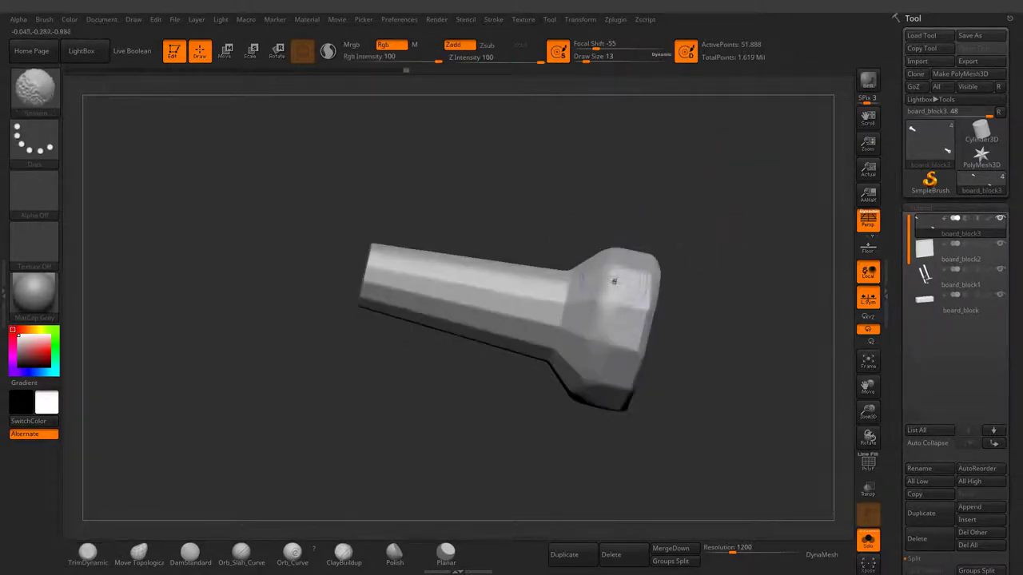
pyautogui.moveTo(501, 287)
pyautogui.mouseDown()
pyautogui.moveTo(511, 264)
pyautogui.moveTo(503, 320)
pyautogui.mouseUp()
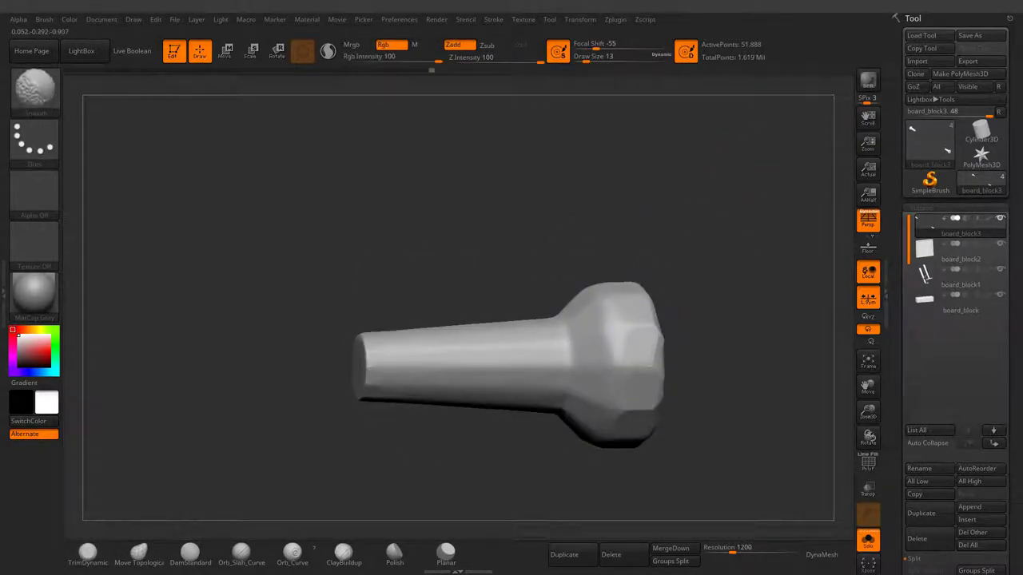
pyautogui.moveTo(579, 432); pyautogui.dragTo(659, 272)
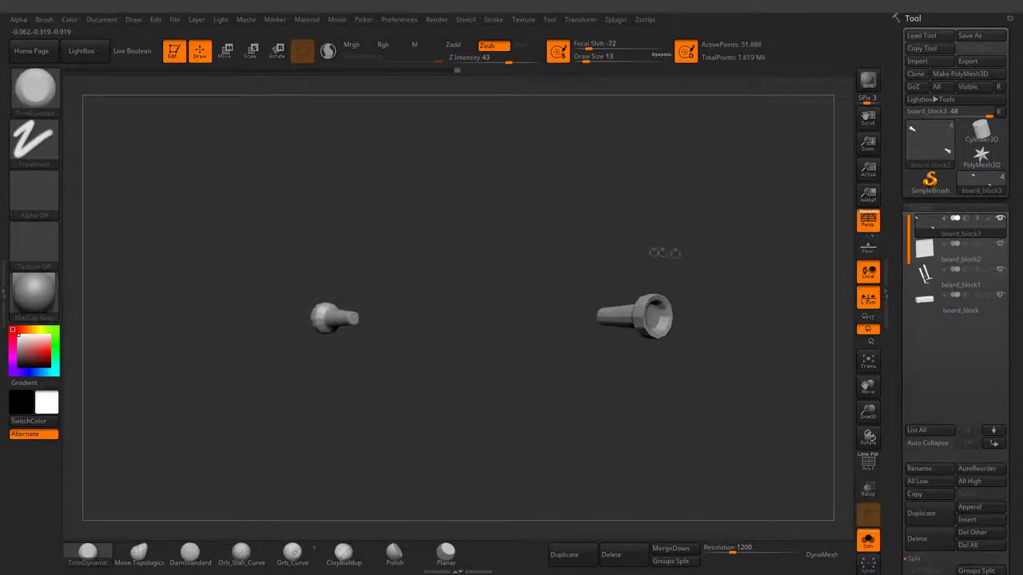
pyautogui.moveTo(647, 289); pyautogui.dragTo(677, 254)
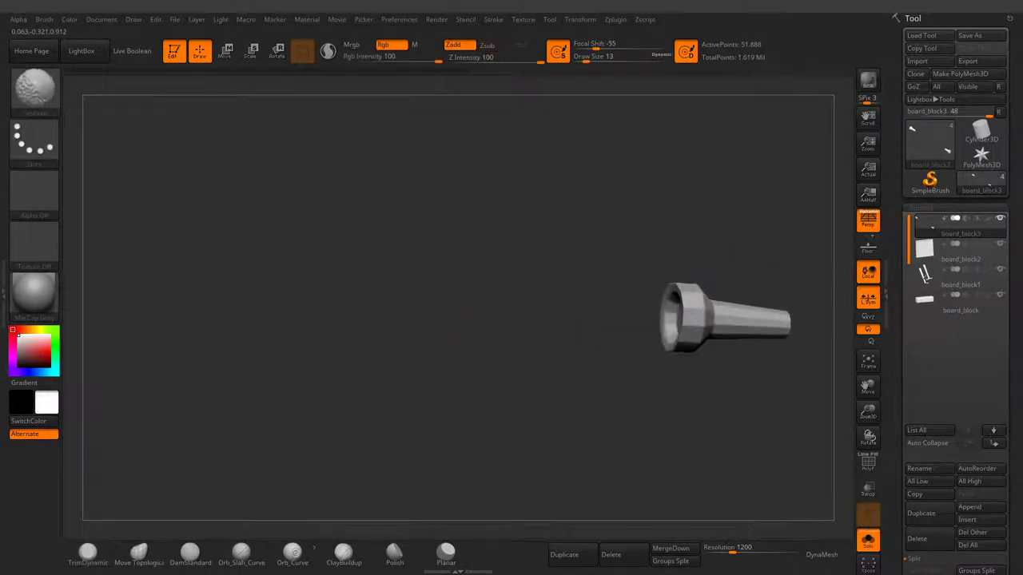
pyautogui.moveTo(677, 254); pyautogui.dragTo(703, 303)
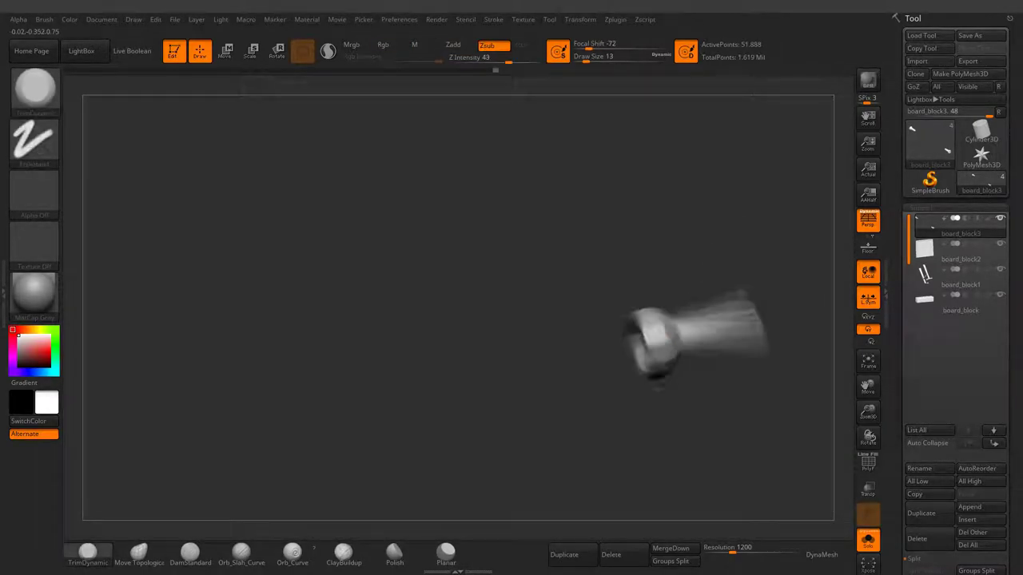
pyautogui.moveTo(703, 304)
pyautogui.mouseDown()
pyautogui.moveTo(619, 171)
pyautogui.moveTo(527, 343)
pyautogui.mouseUp()
# Frame the knob with F and spin it to check every side.
pyautogui.press('f')
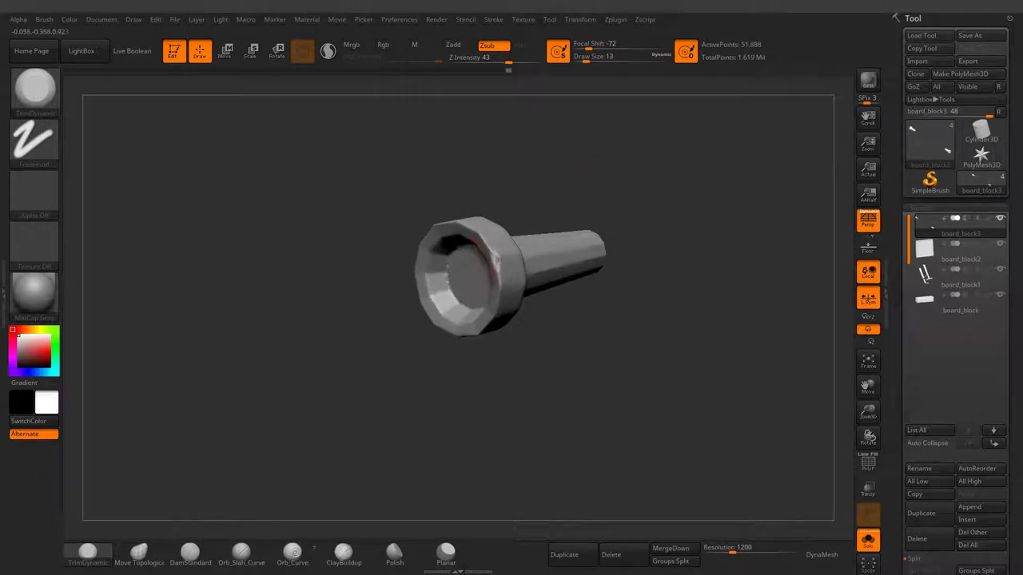
pyautogui.moveTo(562, 215)
pyautogui.mouseDown()
pyautogui.moveTo(520, 240)
pyautogui.moveTo(465, 238)
pyautogui.mouseUp()
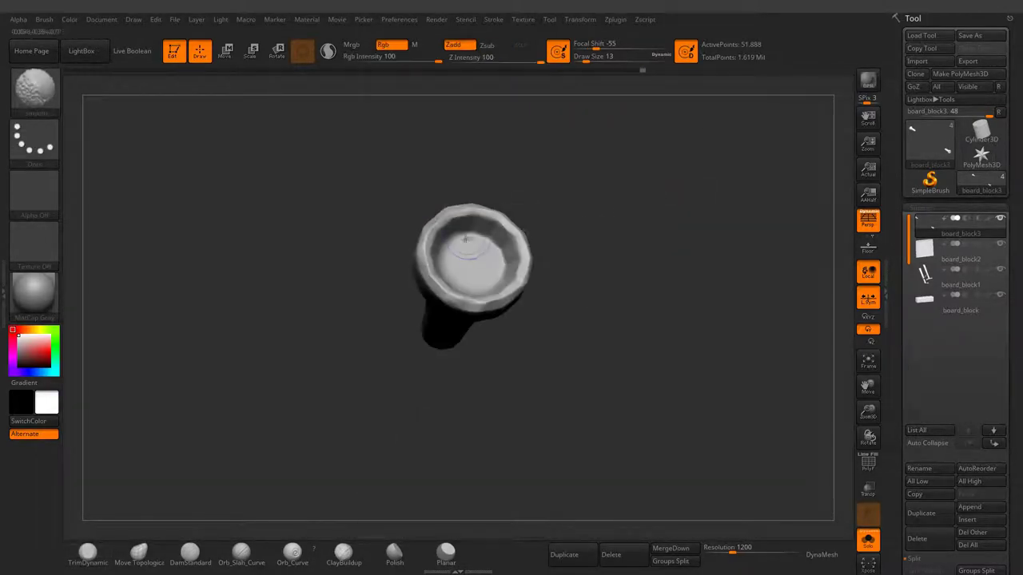
pyautogui.moveTo(508, 288); pyautogui.dragTo(594, 282)
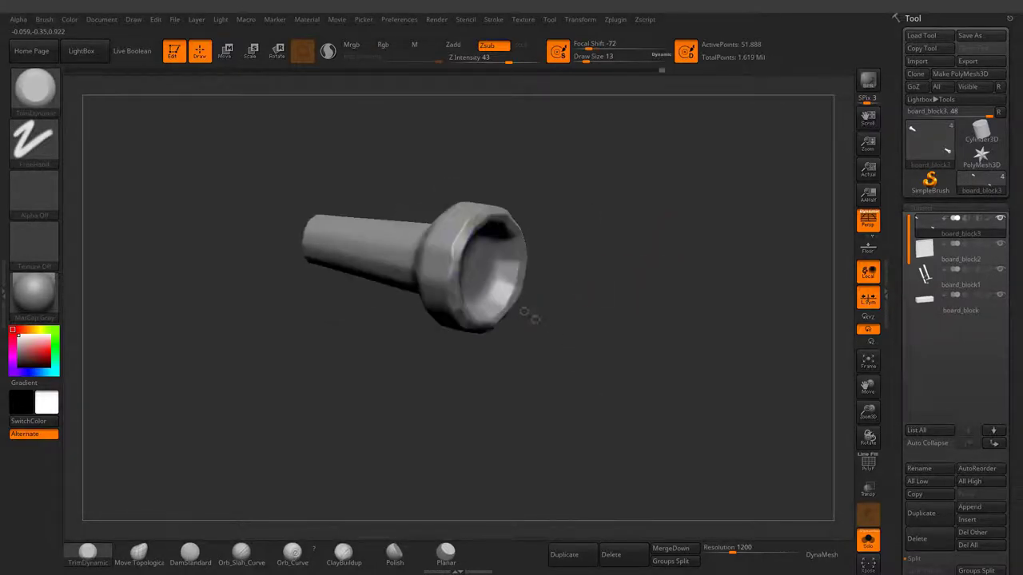
pyautogui.moveTo(485, 206)
pyautogui.mouseDown()
pyautogui.moveTo(543, 263)
pyautogui.moveTo(571, 231)
pyautogui.moveTo(458, 250)
pyautogui.mouseUp()
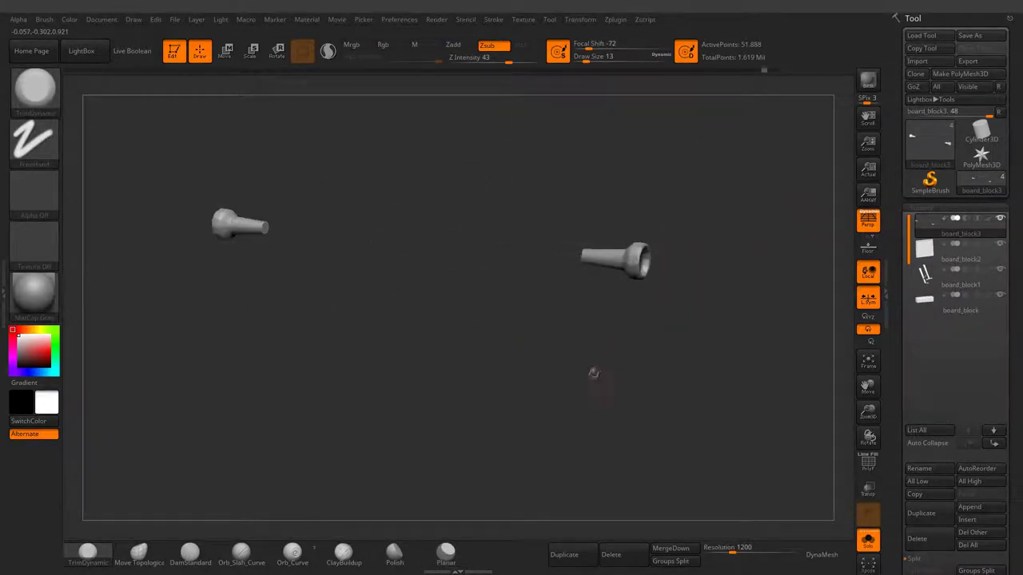
# Turn Solo off to show all subtools and face the whole stand.
pyautogui.moveTo(603, 359); pyautogui.dragTo(917, 224)
pyautogui.click(867, 540)
pyautogui.moveTo(692, 293); pyautogui.dragTo(658, 313)
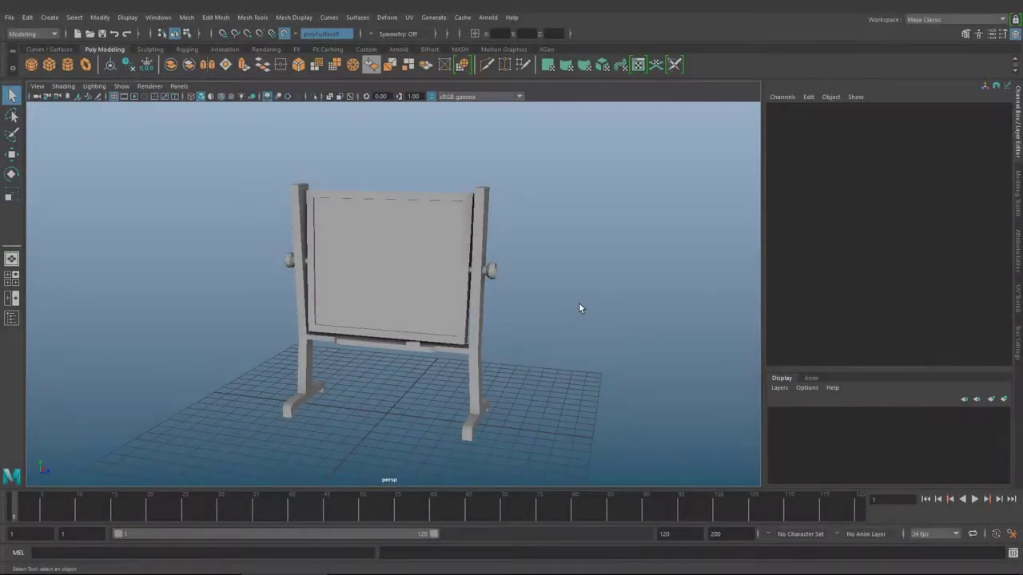
# Select the edge loop around the chalkboard frame.
pyautogui.scroll(2, 459, 216)
pyautogui.scroll(-5, 519, 210)
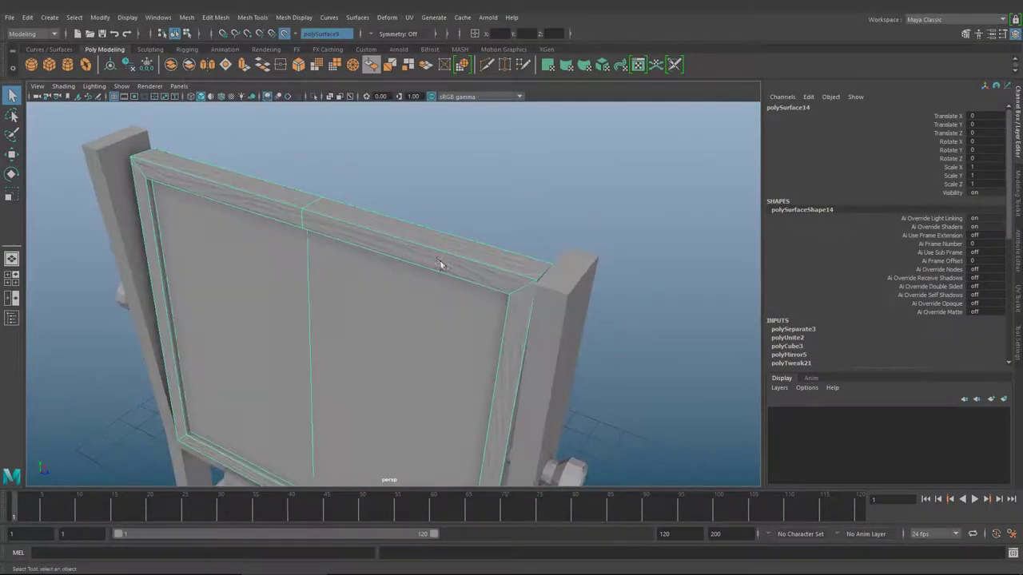
pyautogui.press('F10')
pyautogui.doubleClick(443, 204)
pyautogui.scroll(-2, 332, 227)
pyautogui.moveTo(333, 227)
pyautogui.keyDown('alt'); pyautogui.mouseDown()
pyautogui.moveTo(321, 186)
pyautogui.moveTo(508, 272)
pyautogui.mouseUp(); pyautogui.keyUp('alt')
pyautogui.scroll(-5, 320, 186)
# Bevel the frame loop, adjust its width, then undo the bevel.
pyautogui.click(298, 65)
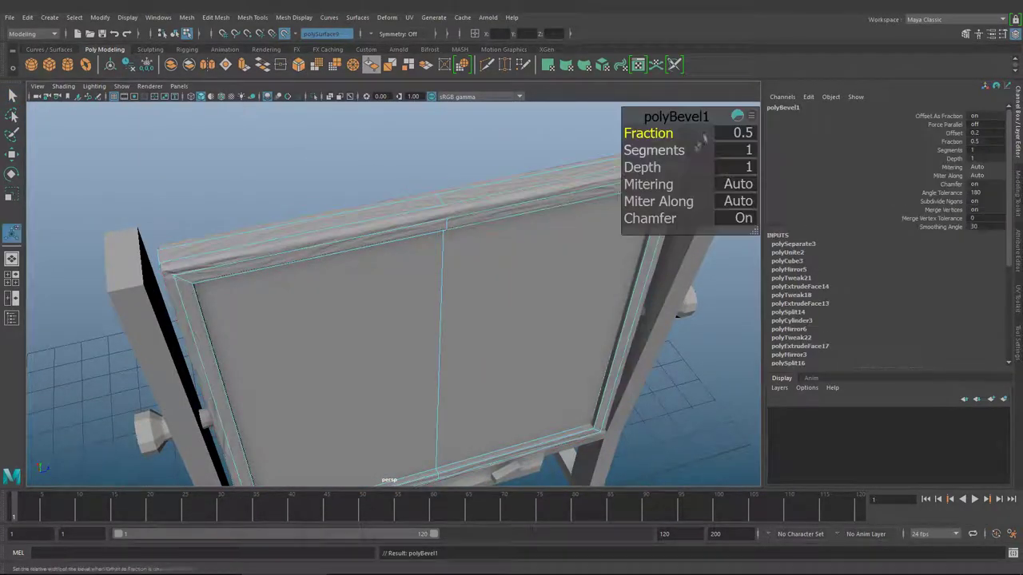
pyautogui.keyDown('alt'); pyautogui.moveTo(738, 120); pyautogui.dragTo(559, 187); pyautogui.keyUp('alt')
pyautogui.moveTo(652, 135); pyautogui.dragTo(648, 134)
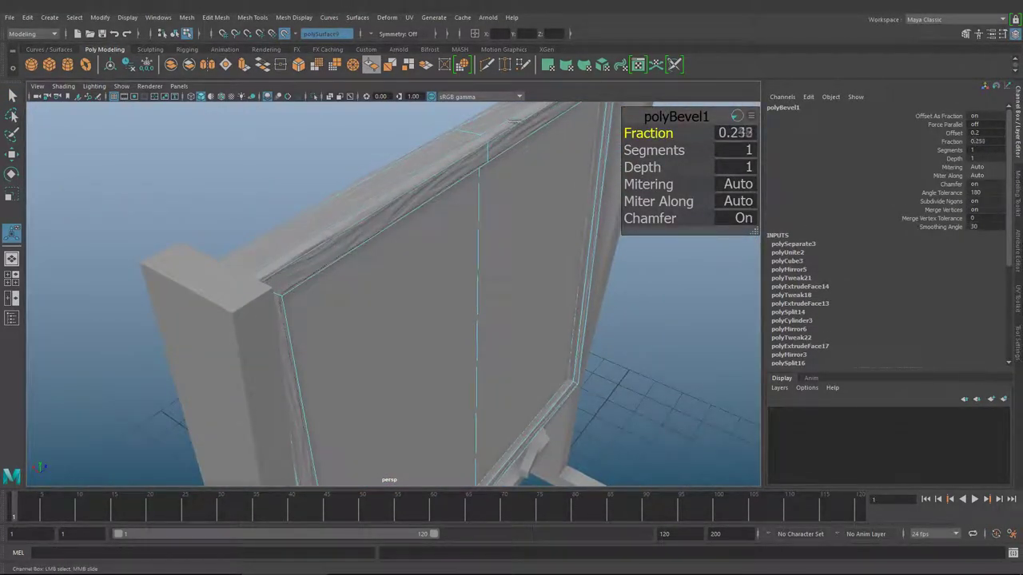
pyautogui.hotkey('ctrl', 'z')
pyautogui.hotkey('ctrl', 'z')
pyautogui.hotkey('ctrl', 'z')
pyautogui.hotkey('ctrl', 'z')
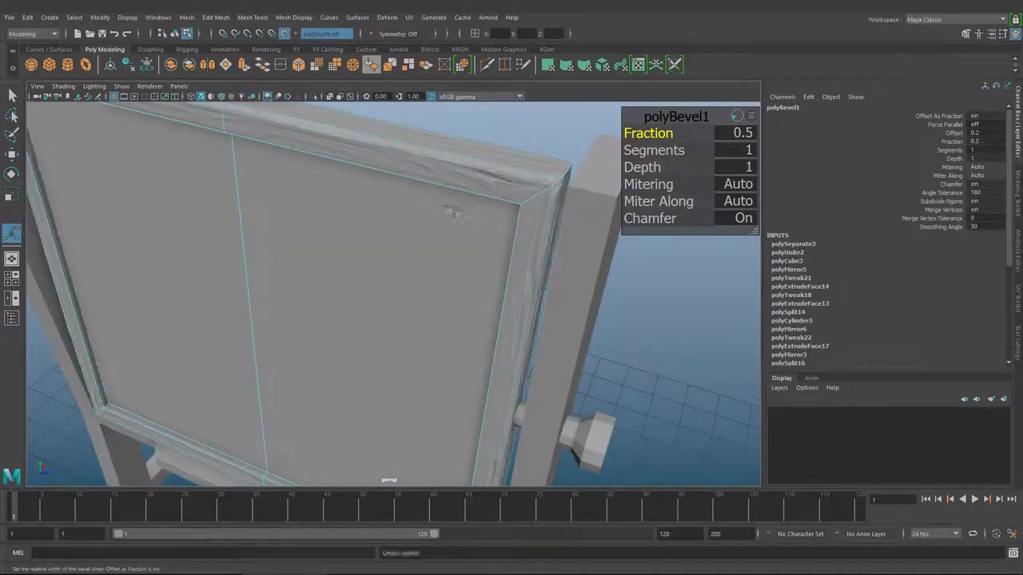
pyautogui.hotkey('ctrl', 'z')
pyautogui.hotkey('ctrl', 'z')
# Reapply the bevel to the frame edges with Fraction about 0.26.
pyautogui.press('q')
pyautogui.moveTo(526, 214)
pyautogui.keyDown('alt'); pyautogui.mouseDown()
pyautogui.moveTo(434, 219)
pyautogui.moveTo(421, 86)
pyautogui.mouseUp(); pyautogui.keyUp('alt')
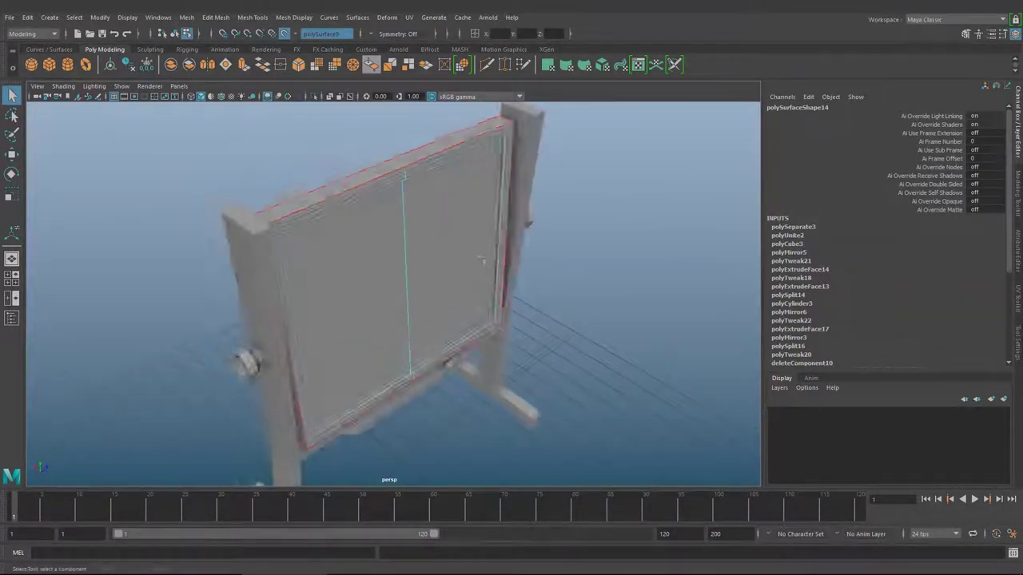
pyautogui.click(300, 64)
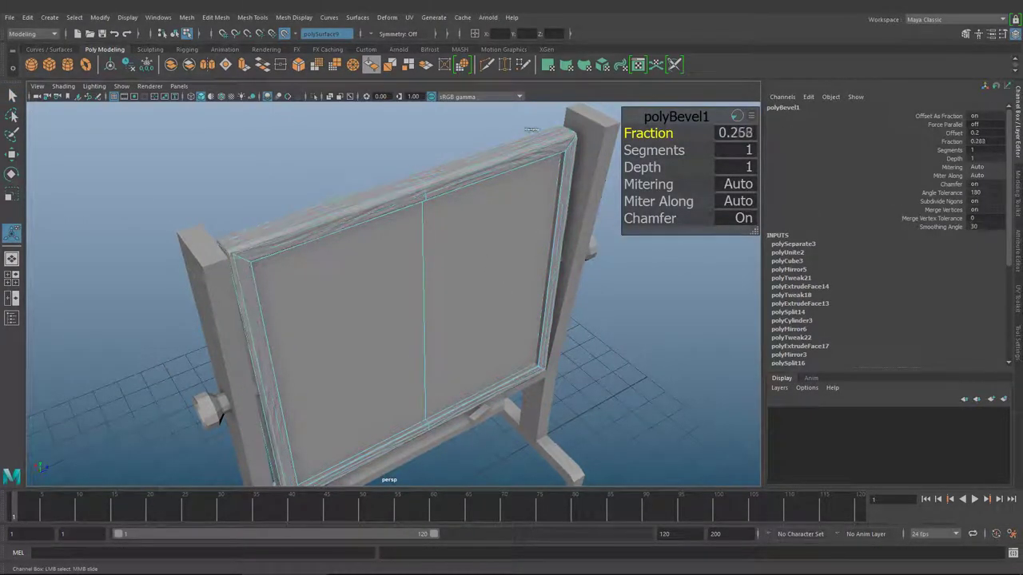
pyautogui.moveTo(479, 118)
pyautogui.keyDown('alt'); pyautogui.mouseDown()
pyautogui.moveTo(525, 178)
pyautogui.moveTo(372, 244)
pyautogui.moveTo(512, 152)
pyautogui.moveTo(448, 200)
pyautogui.moveTo(440, 193)
pyautogui.moveTo(416, 240)
pyautogui.moveTo(480, 185)
pyautogui.mouseUp(); pyautogui.keyUp('alt')
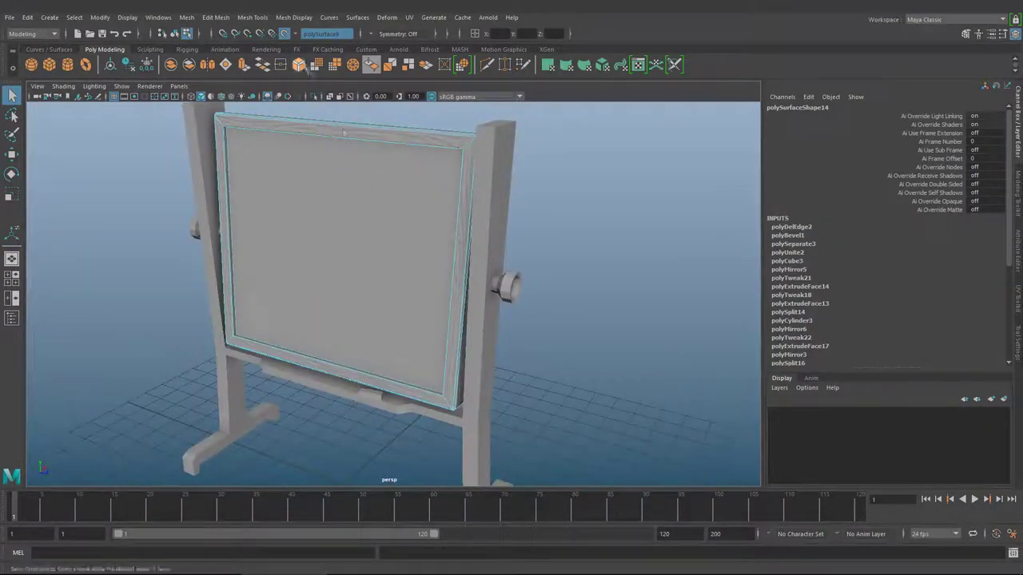
# Select the leg and crossbar mesh, isolate it, and pick a vertical leg edge.
pyautogui.press('F8')
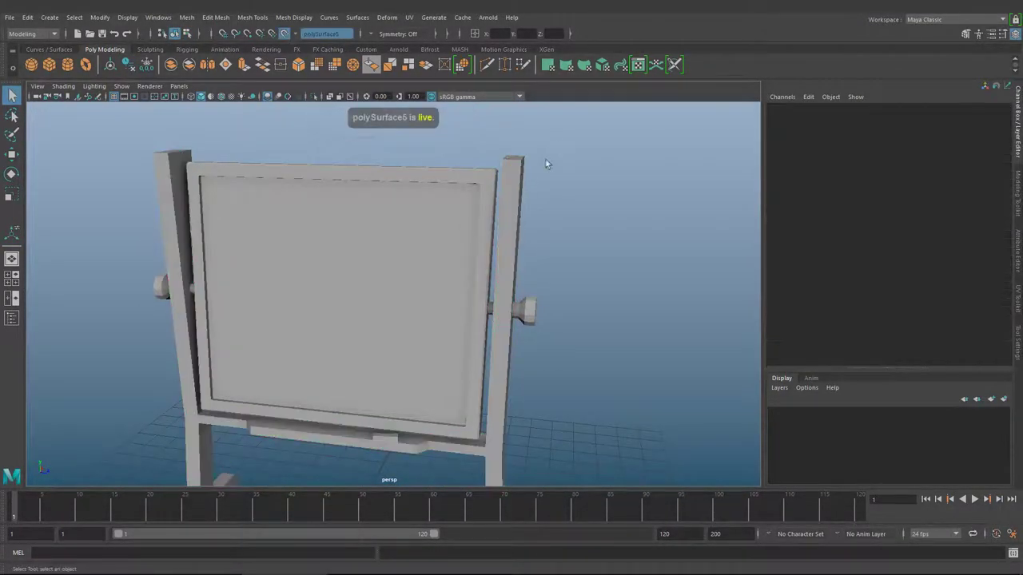
pyautogui.click(519, 200)
pyautogui.hotkey('ctrl', '1')
pyautogui.hotkey('ctrl', '1')
pyautogui.moveTo(569, 190)
pyautogui.keyDown('alt'); pyautogui.mouseDown()
pyautogui.moveTo(594, 228)
pyautogui.moveTo(537, 226)
pyautogui.moveTo(522, 141)
pyautogui.moveTo(498, 228)
pyautogui.moveTo(431, 80)
pyautogui.moveTo(398, 228)
pyautogui.moveTo(566, 164)
pyautogui.moveTo(523, 258)
pyautogui.moveTo(427, 290)
pyautogui.moveTo(445, 231)
pyautogui.mouseUp(); pyautogui.keyUp('alt')
pyautogui.press('F10')
pyautogui.click(398, 228)
pyautogui.click(397, 228)
# Select edges around the left and right legs and the upper crossbar.
pyautogui.moveTo(520, 202)
pyautogui.keyDown('alt'); pyautogui.mouseDown()
pyautogui.moveTo(462, 296)
pyautogui.moveTo(290, 330)
pyautogui.moveTo(392, 155)
pyautogui.moveTo(393, 244)
pyautogui.moveTo(340, 322)
pyautogui.mouseUp(); pyautogui.keyUp('alt')
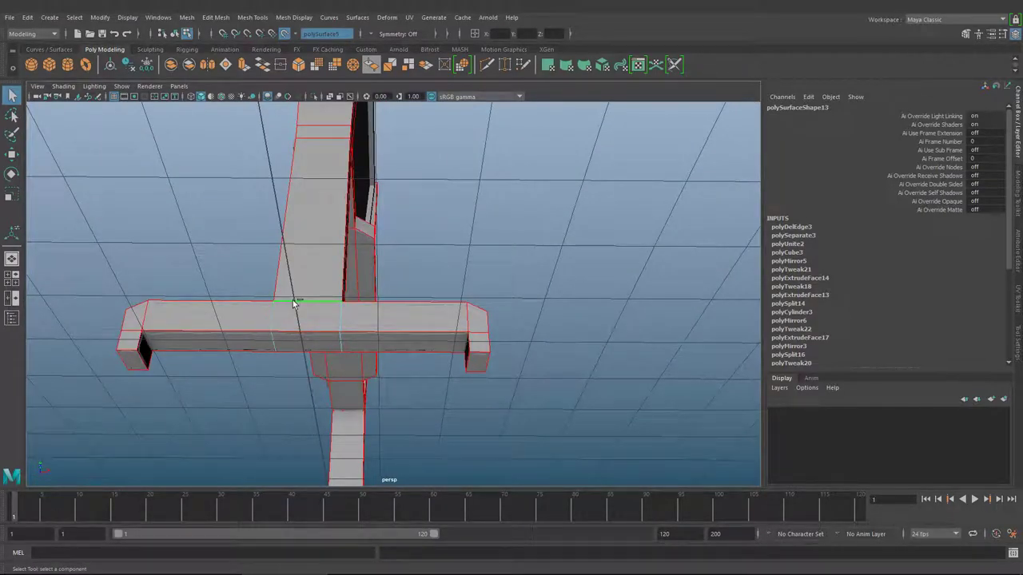
pyautogui.moveTo(134, 329)
pyautogui.keyDown('alt'); pyautogui.mouseDown()
pyautogui.moveTo(320, 370)
pyautogui.moveTo(335, 253)
pyautogui.moveTo(352, 265)
pyautogui.moveTo(381, 212)
pyautogui.moveTo(418, 229)
pyautogui.moveTo(258, 211)
pyautogui.moveTo(283, 261)
pyautogui.mouseUp(); pyautogui.keyUp('alt')
pyautogui.moveTo(282, 262)
pyautogui.keyDown('alt'); pyautogui.mouseDown(button='right')
pyautogui.moveTo(279, 225)
pyautogui.moveTo(240, 248)
pyautogui.mouseUp(button='right'); pyautogui.keyUp('alt')
pyautogui.keyDown('alt'); pyautogui.moveTo(240, 248); pyautogui.dragTo(365, 244); pyautogui.keyUp('alt')
pyautogui.keyDown('alt'); pyautogui.moveTo(365, 245); pyautogui.dragTo(541, 258, button='right'); pyautogui.keyUp('alt')
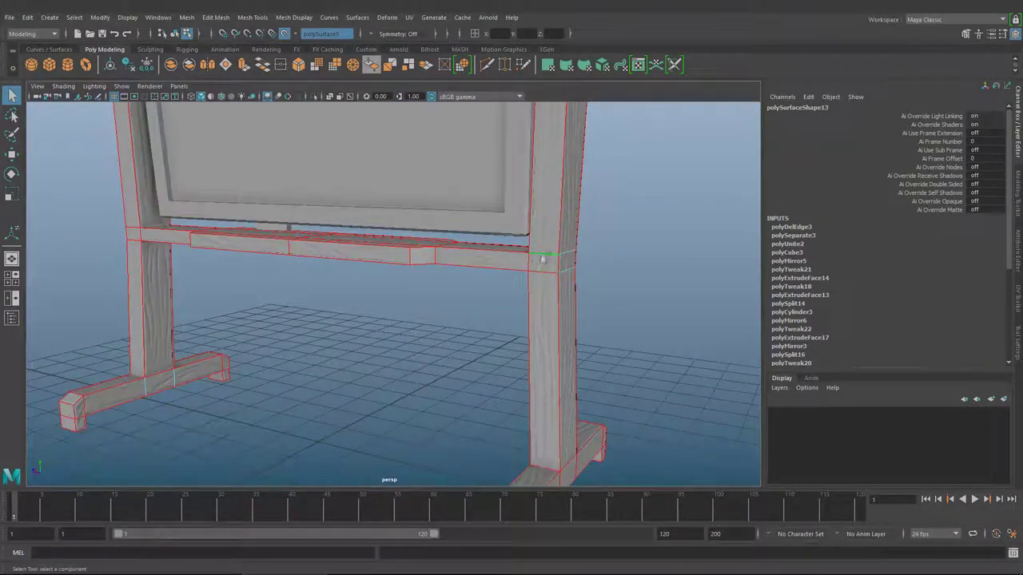
pyautogui.keyDown('alt'); pyautogui.moveTo(296, 255); pyautogui.dragTo(288, 264, button='right'); pyautogui.keyUp('alt')
pyautogui.keyDown('alt'); pyautogui.moveTo(288, 264); pyautogui.dragTo(296, 234); pyautogui.keyUp('alt')
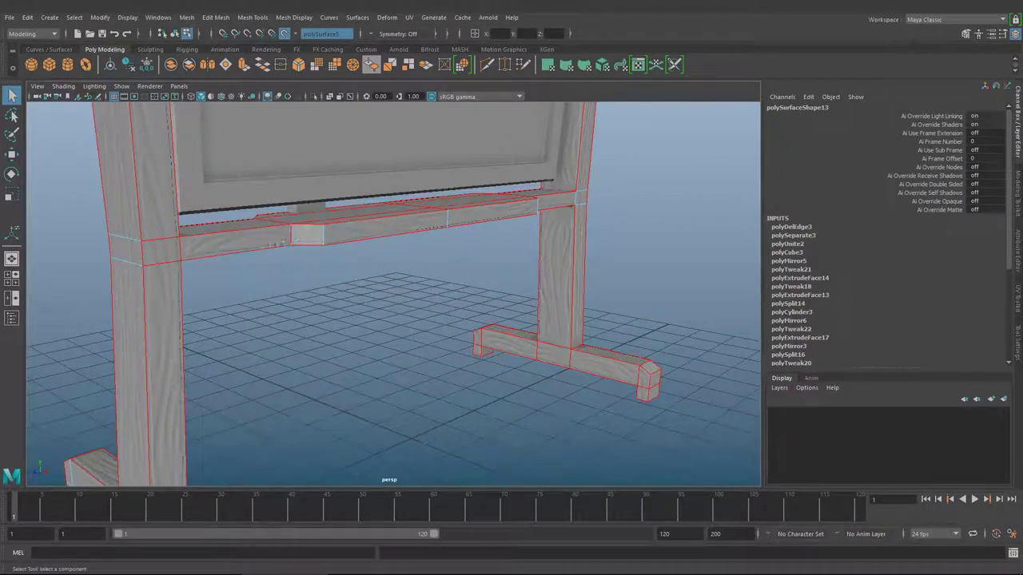
pyautogui.moveTo(256, 272)
pyautogui.keyDown('alt'); pyautogui.mouseDown(button='right')
pyautogui.moveTo(328, 314)
pyautogui.moveTo(343, 296)
pyautogui.mouseUp(button='right'); pyautogui.keyUp('alt')
pyautogui.keyDown('alt'); pyautogui.moveTo(344, 296); pyautogui.dragTo(360, 287); pyautogui.keyUp('alt')
pyautogui.keyDown('alt'); pyautogui.moveTo(359, 288); pyautogui.dragTo(365, 317, button='right'); pyautogui.keyUp('alt')
# Extend the edge selection along the crossbar ends, side supports and T-feet.
pyautogui.moveTo(365, 317)
pyautogui.keyDown('alt'); pyautogui.mouseDown()
pyautogui.moveTo(555, 311)
pyautogui.moveTo(354, 303)
pyautogui.mouseUp(); pyautogui.keyUp('alt')
pyautogui.keyDown('alt'); pyautogui.moveTo(354, 303); pyautogui.dragTo(490, 310, button='right'); pyautogui.keyUp('alt')
pyautogui.keyDown('alt'); pyautogui.moveTo(289, 290); pyautogui.dragTo(238, 283); pyautogui.keyUp('alt')
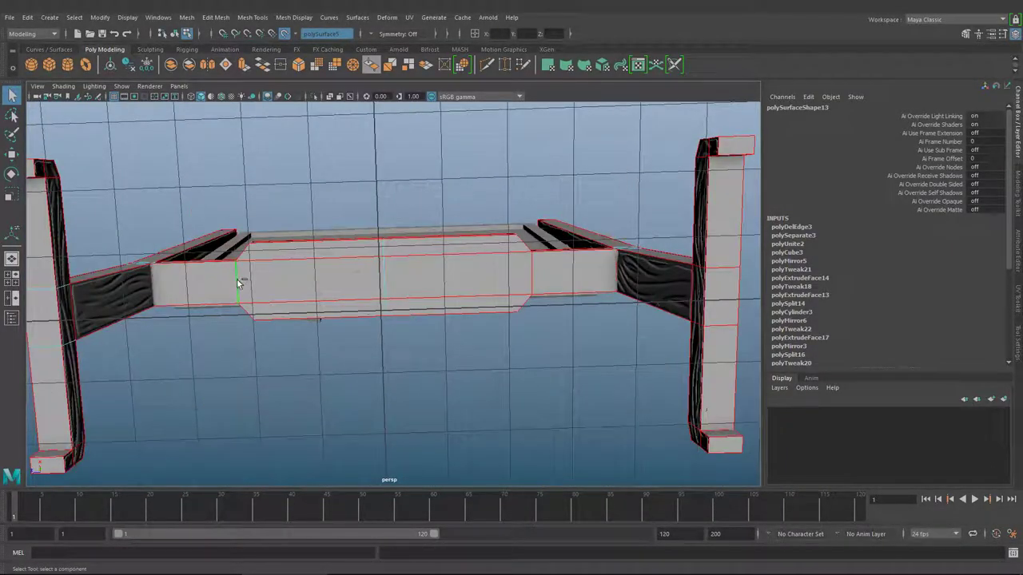
pyautogui.keyDown('alt'); pyautogui.moveTo(493, 269); pyautogui.dragTo(471, 264, button='right'); pyautogui.keyUp('alt')
pyautogui.moveTo(471, 264)
pyautogui.keyDown('alt'); pyautogui.mouseDown()
pyautogui.moveTo(439, 237)
pyautogui.moveTo(319, 196)
pyautogui.moveTo(492, 282)
pyautogui.moveTo(407, 317)
pyautogui.mouseUp(); pyautogui.keyUp('alt')
pyautogui.keyDown('alt'); pyautogui.moveTo(555, 259); pyautogui.dragTo(416, 272); pyautogui.keyUp('alt')
pyautogui.moveTo(380, 320)
pyautogui.keyDown('alt'); pyautogui.mouseDown()
pyautogui.moveTo(369, 365)
pyautogui.moveTo(300, 316)
pyautogui.mouseUp(); pyautogui.keyUp('alt')
pyautogui.keyDown('alt'); pyautogui.moveTo(416, 283); pyautogui.dragTo(418, 317); pyautogui.keyUp('alt')
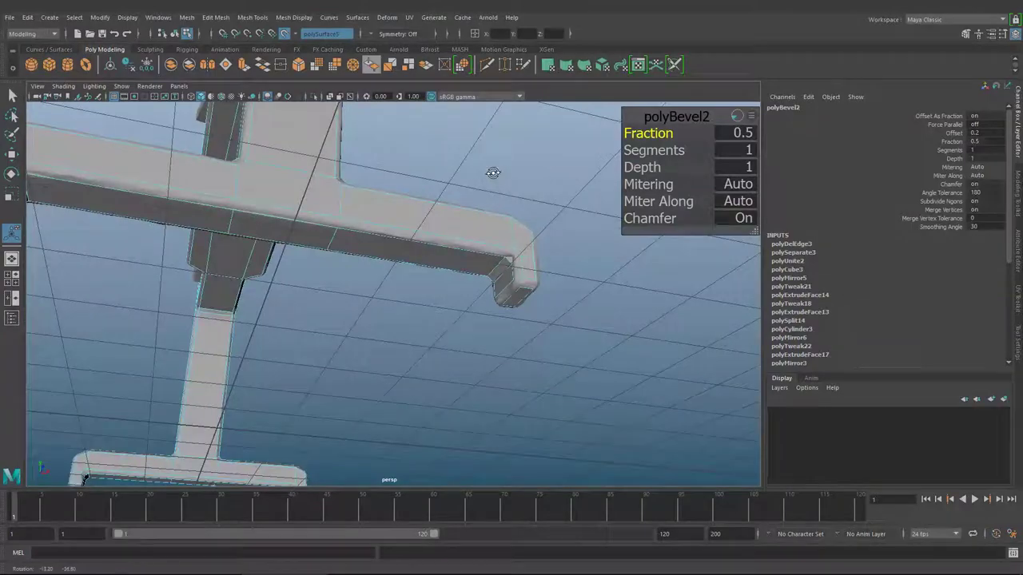
# Set the leg bevel Fraction to 0.321 and clear the selection.
pyautogui.moveTo(564, 135); pyautogui.dragTo(560, 136)
pyautogui.moveTo(559, 135)
pyautogui.keyDown('alt'); pyautogui.mouseDown()
pyautogui.moveTo(390, 304)
pyautogui.moveTo(448, 320)
pyautogui.moveTo(410, 201)
pyautogui.moveTo(343, 164)
pyautogui.moveTo(332, 319)
pyautogui.mouseUp(); pyautogui.keyUp('alt')
pyautogui.click(343, 164)
# Slice Multi-Cut support edges at the leg-to-rail corners and across the T-feet.
pyautogui.click(296, 296)
pyautogui.keyDown('shift'); pyautogui.click(357, 284); pyautogui.keyUp('shift')
pyautogui.hotkey('ctrl', 'shift', 'x')
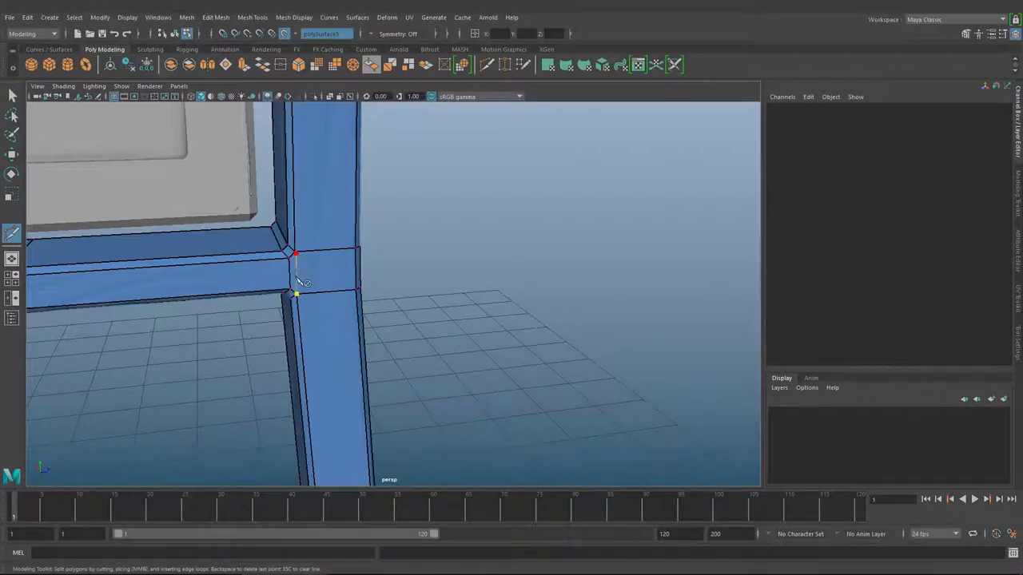
pyautogui.scroll(-5, 300, 256)
pyautogui.keyDown('alt'); pyautogui.moveTo(299, 256); pyautogui.dragTo(421, 292); pyautogui.keyUp('alt')
pyautogui.scroll(5, 421, 292)
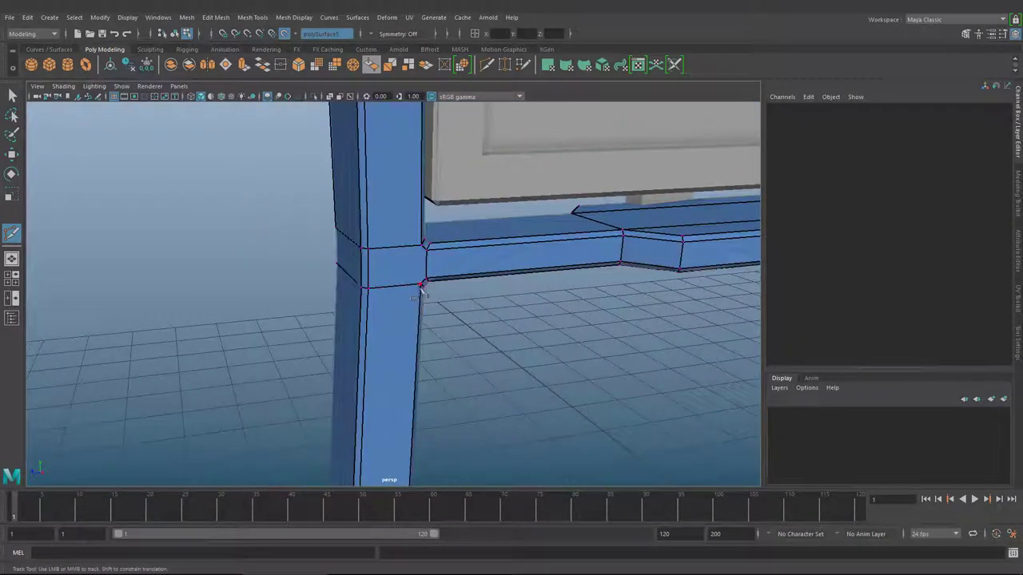
pyautogui.scroll(-5, 397, 316)
pyautogui.keyDown('alt'); pyautogui.moveTo(468, 187); pyautogui.dragTo(498, 224); pyautogui.keyUp('alt')
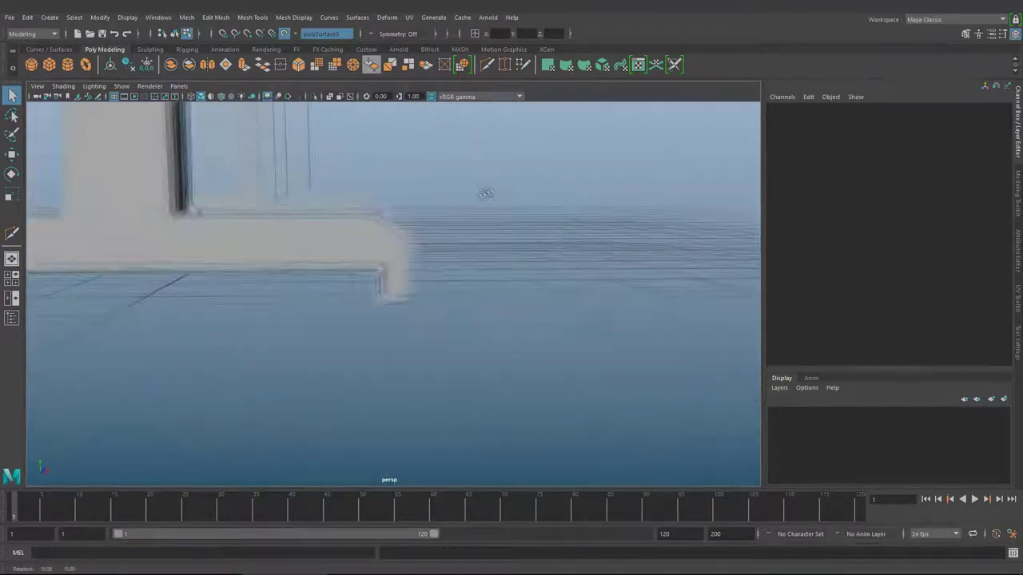
pyautogui.scroll(5, 428, 240)
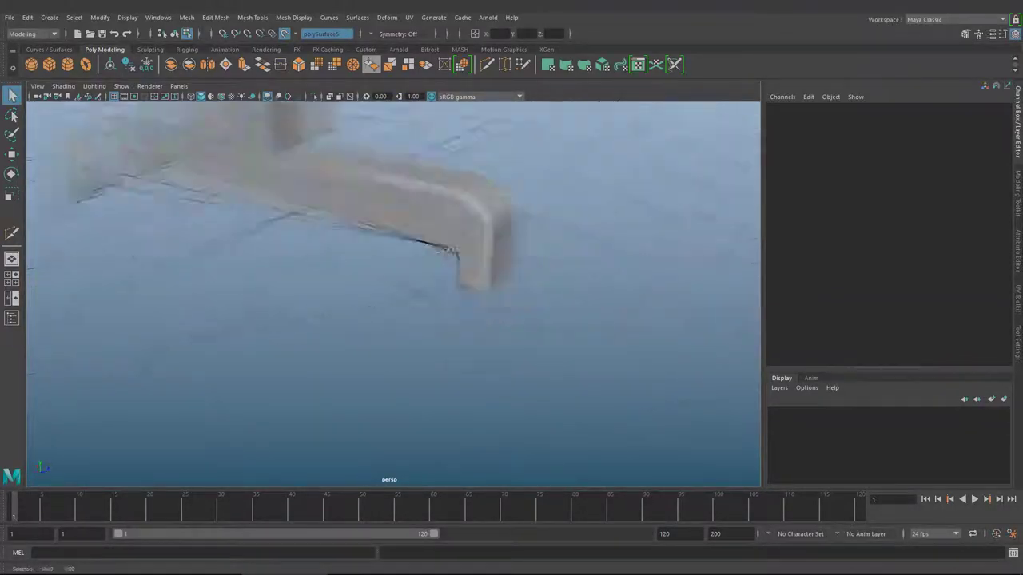
pyautogui.keyDown('alt'); pyautogui.moveTo(466, 212); pyautogui.dragTo(404, 307); pyautogui.keyUp('alt')
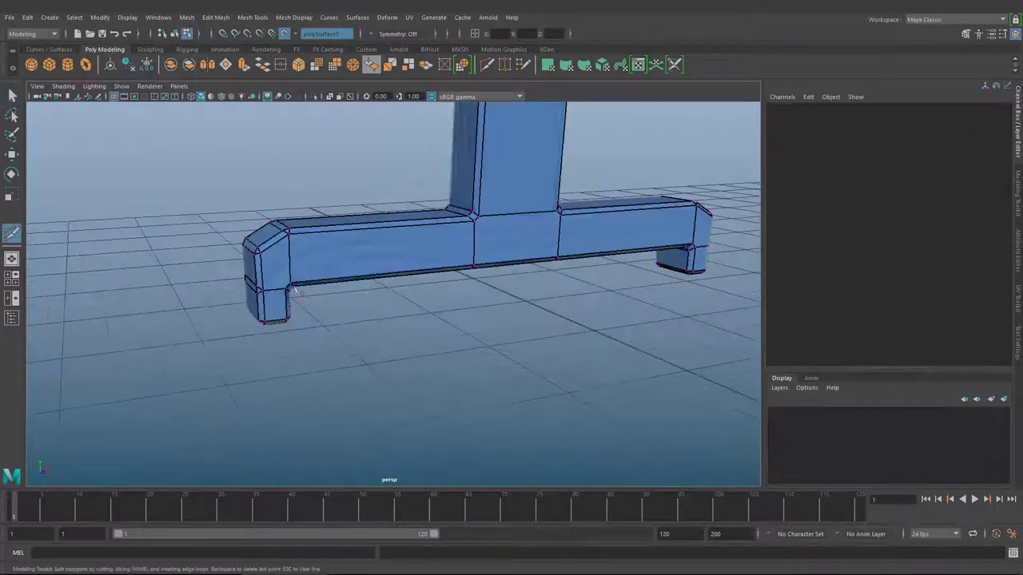
pyautogui.keyDown('alt'); pyautogui.moveTo(263, 257); pyautogui.dragTo(314, 272, button='right'); pyautogui.keyUp('alt')
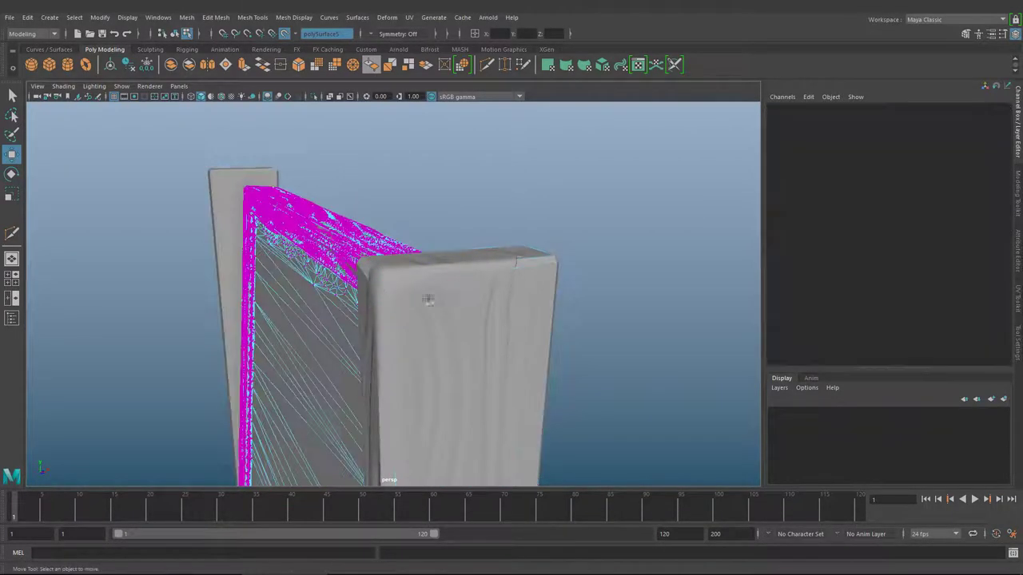
# Select the board and orbit in for a close look at the padded top corner.
pyautogui.click(429, 299)
pyautogui.press('q')
pyautogui.keyDown('alt'); pyautogui.moveTo(410, 201); pyautogui.dragTo(440, 260); pyautogui.keyUp('alt')
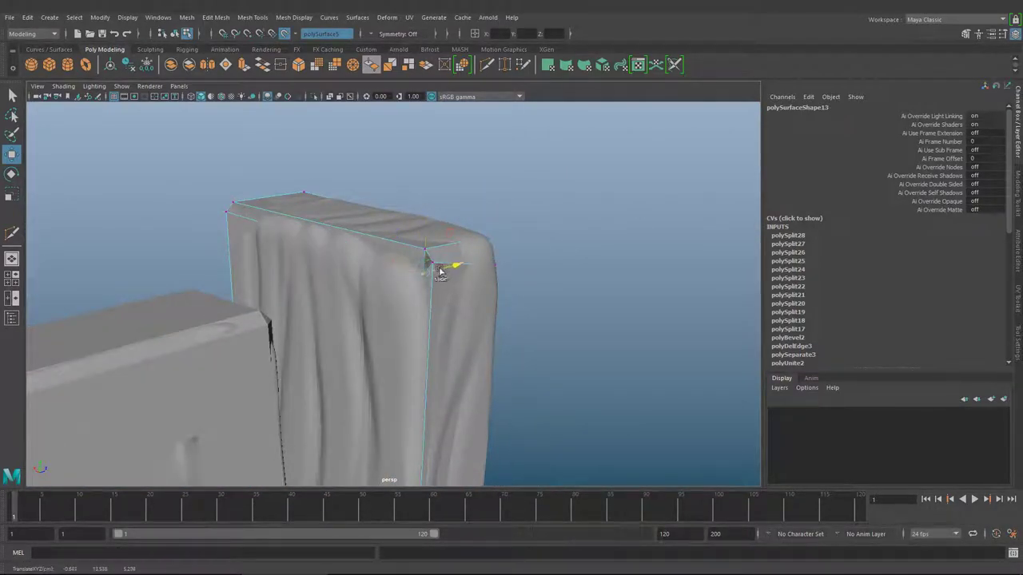
pyautogui.moveTo(426, 212)
pyautogui.keyDown('alt'); pyautogui.mouseDown()
pyautogui.moveTo(486, 242)
pyautogui.moveTo(365, 229)
pyautogui.moveTo(445, 184)
pyautogui.moveTo(354, 290)
pyautogui.moveTo(385, 298)
pyautogui.mouseUp(); pyautogui.keyUp('alt')
pyautogui.moveTo(354, 205)
pyautogui.keyDown('alt'); pyautogui.mouseDown()
pyautogui.moveTo(415, 232)
pyautogui.moveTo(536, 212)
pyautogui.moveTo(328, 214)
pyautogui.mouseUp(); pyautogui.keyUp('alt')
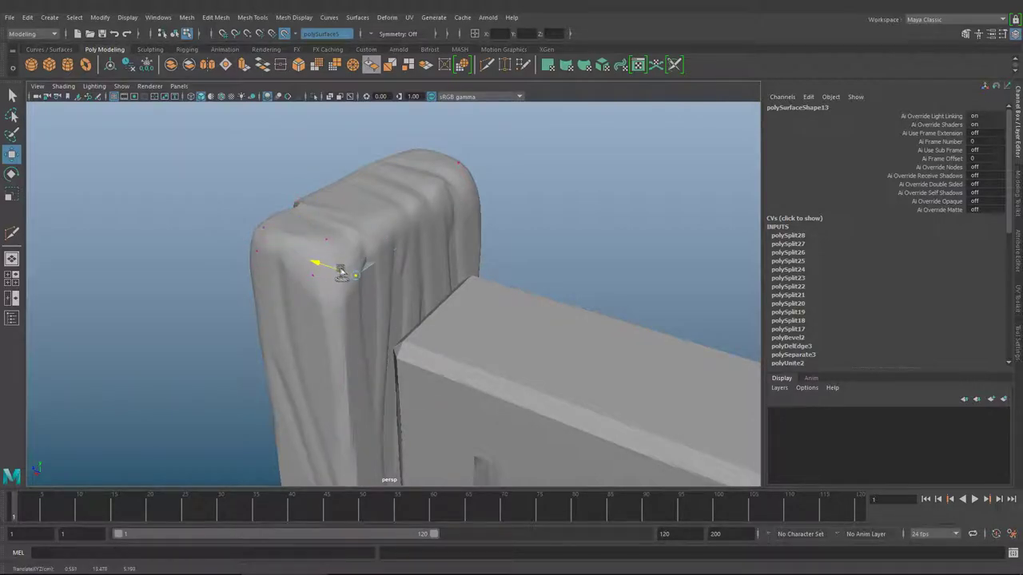
pyautogui.moveTo(341, 272)
pyautogui.keyDown('alt'); pyautogui.mouseDown()
pyautogui.moveTo(514, 258)
pyautogui.moveTo(525, 210)
pyautogui.moveTo(619, 260)
pyautogui.moveTo(375, 216)
pyautogui.moveTo(237, 335)
pyautogui.moveTo(176, 298)
pyautogui.mouseUp(); pyautogui.keyUp('alt')
pyautogui.press('q')
pyautogui.moveTo(389, 306)
pyautogui.keyDown('alt'); pyautogui.mouseDown()
pyautogui.moveTo(525, 189)
pyautogui.moveTo(447, 224)
pyautogui.moveTo(543, 239)
pyautogui.moveTo(582, 169)
pyautogui.moveTo(655, 303)
pyautogui.moveTo(391, 173)
pyautogui.moveTo(425, 290)
pyautogui.mouseUp(); pyautogui.keyUp('alt')
# Drag the cloth vertices down over the frame's front face and raise them slightly.
pyautogui.click(425, 289)
pyautogui.press('q')
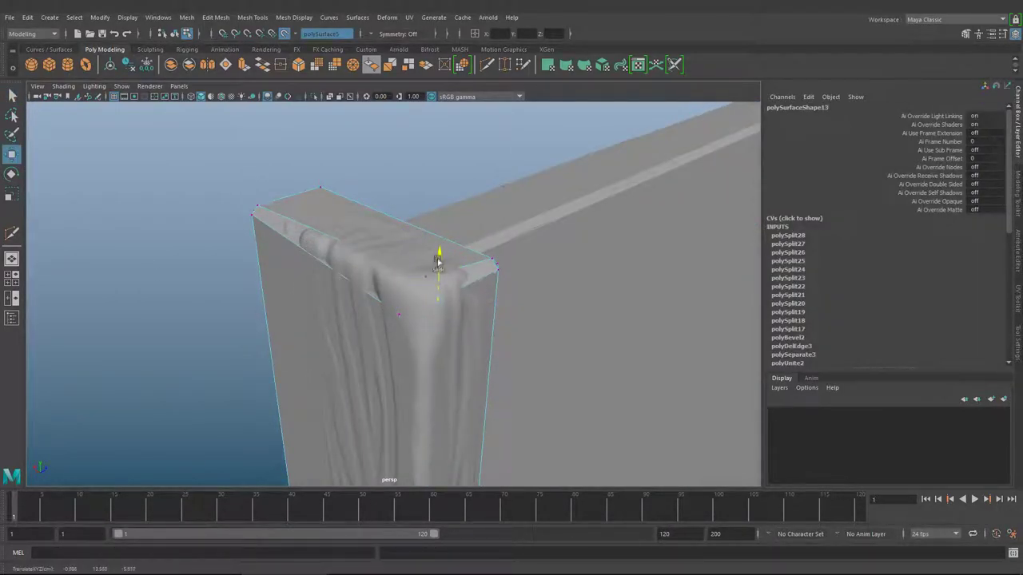
pyautogui.moveTo(462, 299)
pyautogui.keyDown('alt'); pyautogui.mouseDown()
pyautogui.moveTo(433, 292)
pyautogui.moveTo(431, 415)
pyautogui.mouseUp(); pyautogui.keyUp('alt')
pyautogui.press('q')
pyautogui.moveTo(434, 372)
pyautogui.keyDown('alt'); pyautogui.mouseDown()
pyautogui.moveTo(410, 364)
pyautogui.moveTo(491, 275)
pyautogui.moveTo(332, 247)
pyautogui.moveTo(345, 218)
pyautogui.mouseUp(); pyautogui.keyUp('alt')
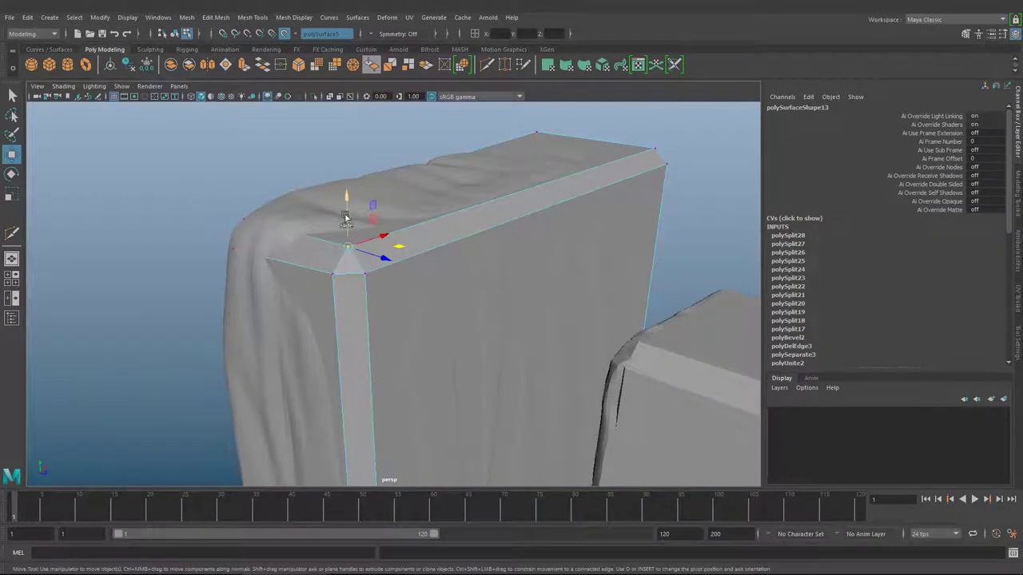
pyautogui.moveTo(319, 286); pyautogui.dragTo(418, 312)
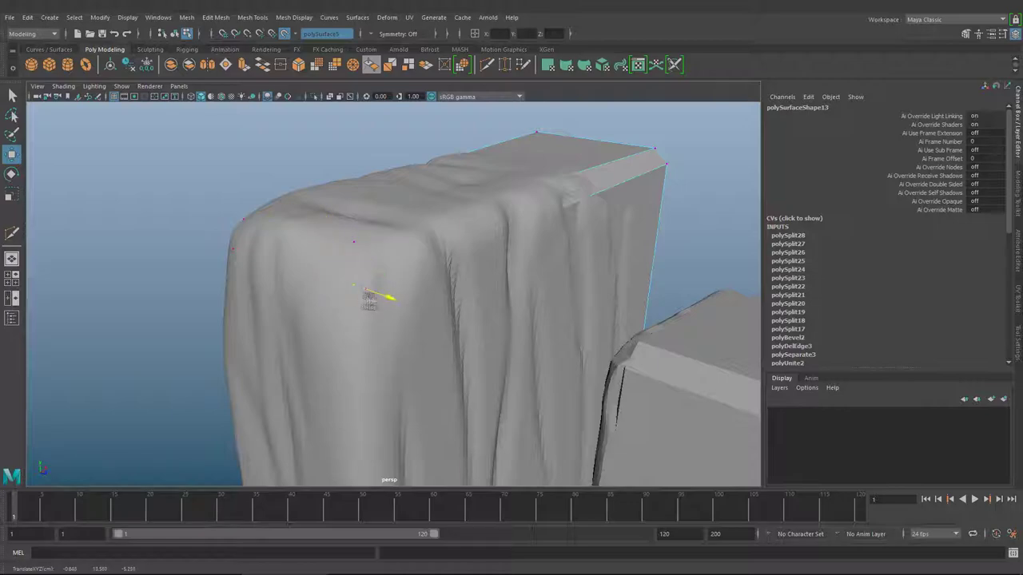
pyautogui.keyDown('alt'); pyautogui.moveTo(360, 298); pyautogui.dragTo(426, 308); pyautogui.keyUp('alt')
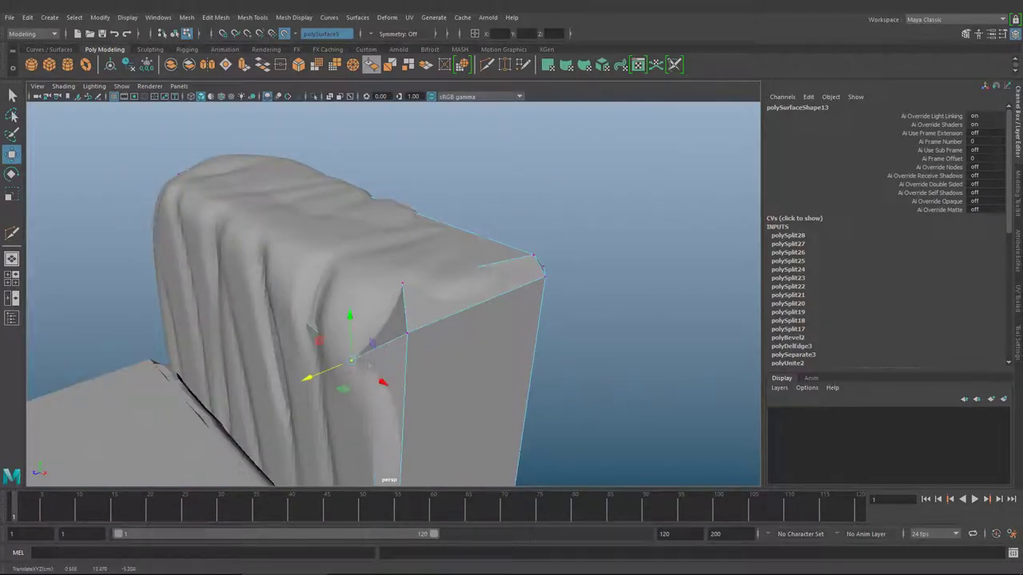
pyautogui.moveTo(369, 396); pyautogui.dragTo(350, 364)
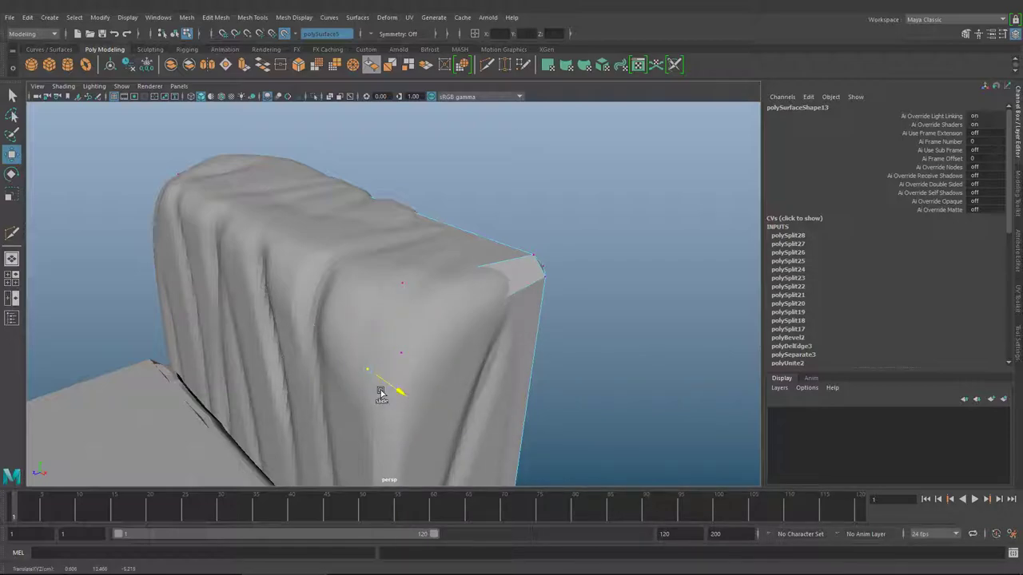
pyautogui.moveTo(383, 323)
pyautogui.keyDown('alt'); pyautogui.mouseDown()
pyautogui.moveTo(475, 258)
pyautogui.moveTo(404, 224)
pyautogui.mouseUp(); pyautogui.keyUp('alt')
pyautogui.press('q')
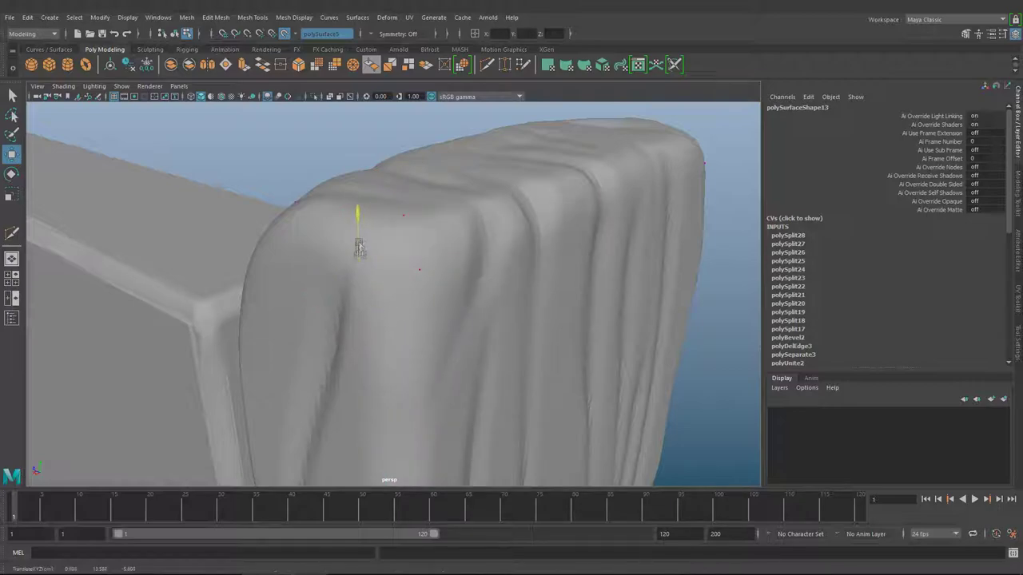
pyautogui.moveTo(364, 231)
pyautogui.keyDown('alt'); pyautogui.mouseDown()
pyautogui.moveTo(535, 228)
pyautogui.moveTo(498, 206)
pyautogui.moveTo(463, 304)
pyautogui.moveTo(518, 278)
pyautogui.moveTo(414, 285)
pyautogui.moveTo(498, 197)
pyautogui.moveTo(490, 192)
pyautogui.moveTo(584, 350)
pyautogui.moveTo(571, 388)
pyautogui.moveTo(617, 302)
pyautogui.moveTo(595, 302)
pyautogui.mouseUp(); pyautogui.keyUp('alt')
pyautogui.click(595, 303)
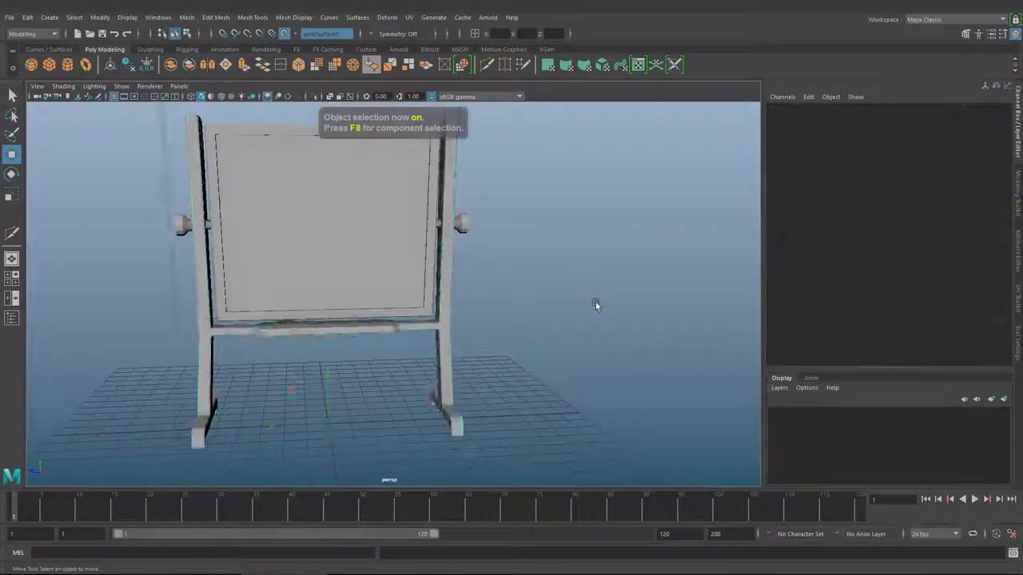
# Select the side knob, turn off the live surface and isolate the knob.
pyautogui.scroll(3, 595, 302)
pyautogui.scroll(2, 614, 349)
pyautogui.click(499, 232)
pyautogui.keyDown('alt'); pyautogui.moveTo(499, 232); pyautogui.dragTo(183, 290); pyautogui.keyUp('alt')
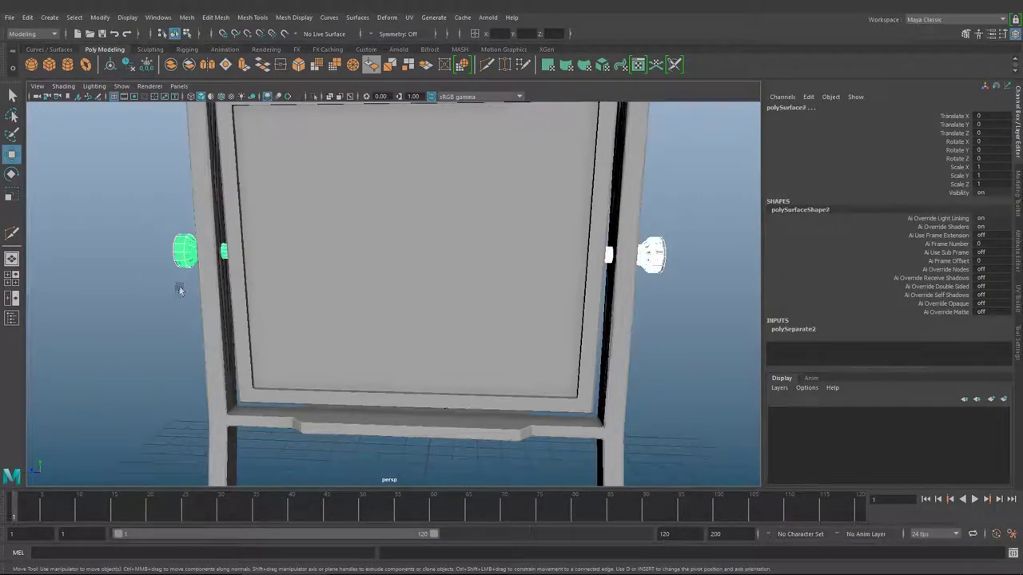
pyautogui.scroll(2, 452, 321)
pyautogui.keyDown('alt'); pyautogui.moveTo(527, 298); pyautogui.dragTo(268, 83); pyautogui.keyUp('alt')
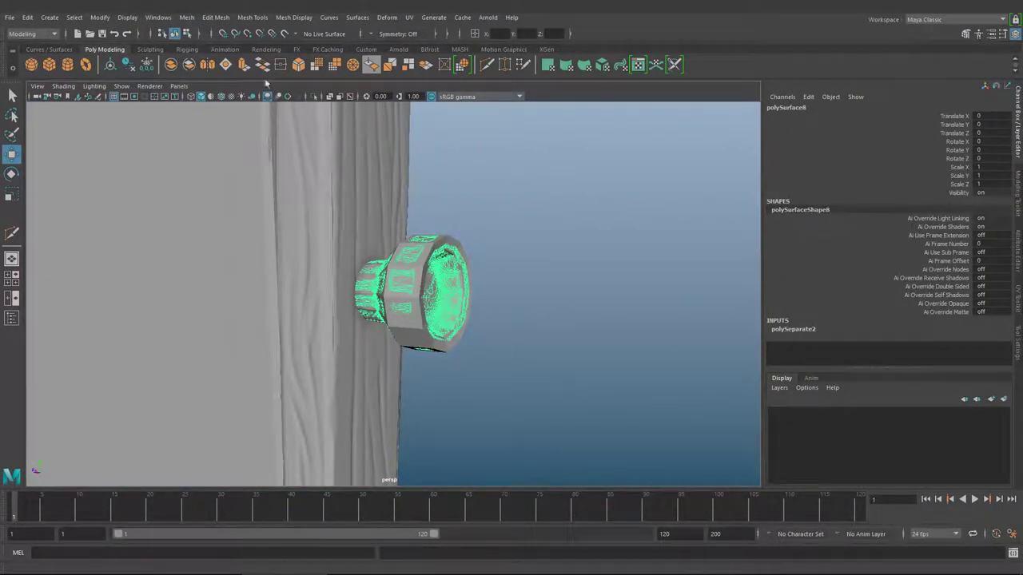
pyautogui.click(285, 37)
pyautogui.click(285, 37)
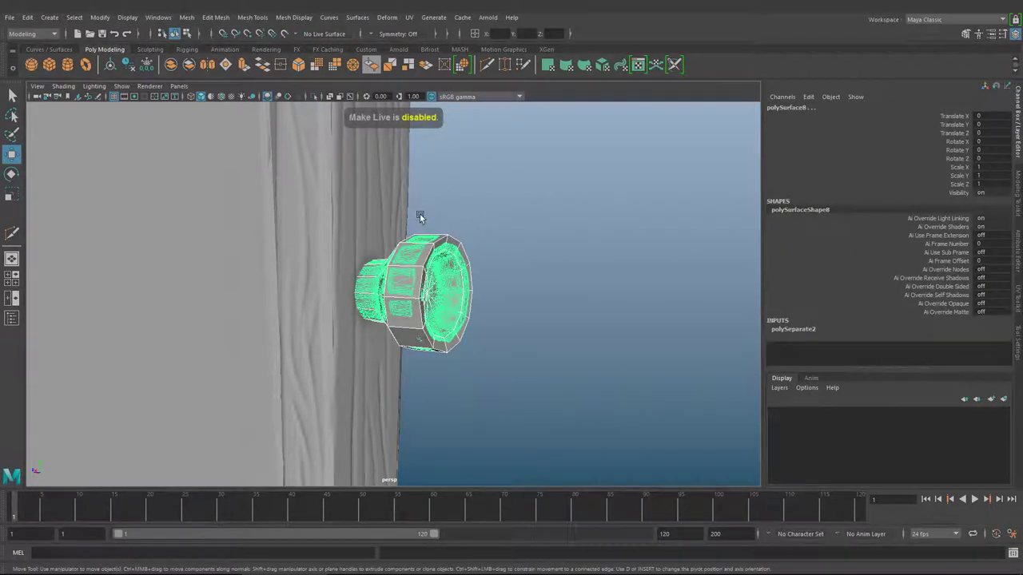
pyautogui.hotkey('ctrl', '1')
# Bevel the isolated knob's edges.
pyautogui.click(285, 38)
pyautogui.scroll(3, 536, 216)
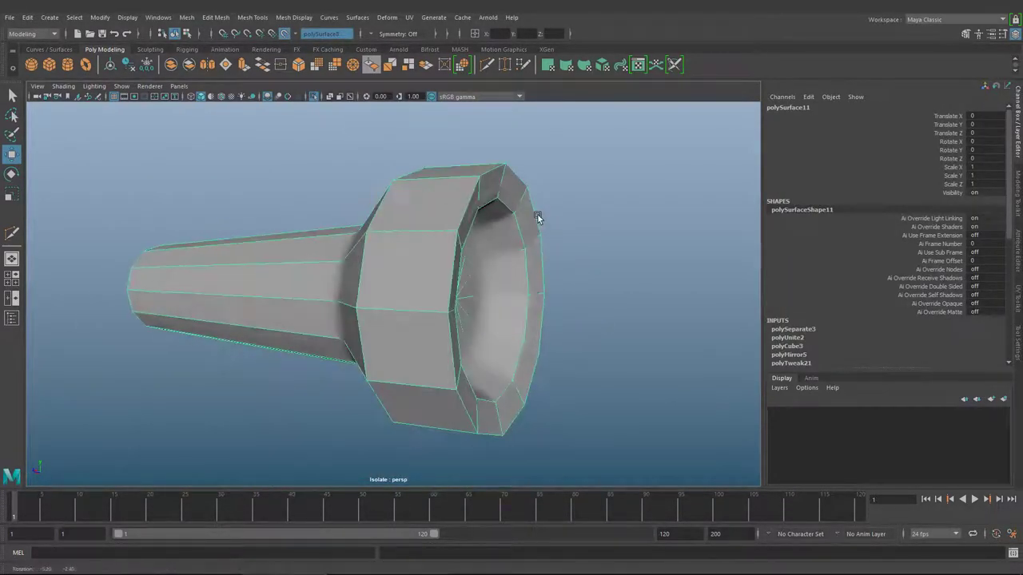
pyautogui.scroll(2, 440, 221)
pyautogui.press('F10')
pyautogui.keyDown('alt'); pyautogui.moveTo(495, 139); pyautogui.dragTo(550, 210); pyautogui.keyUp('alt')
pyautogui.hotkey('ctrl', 'b')
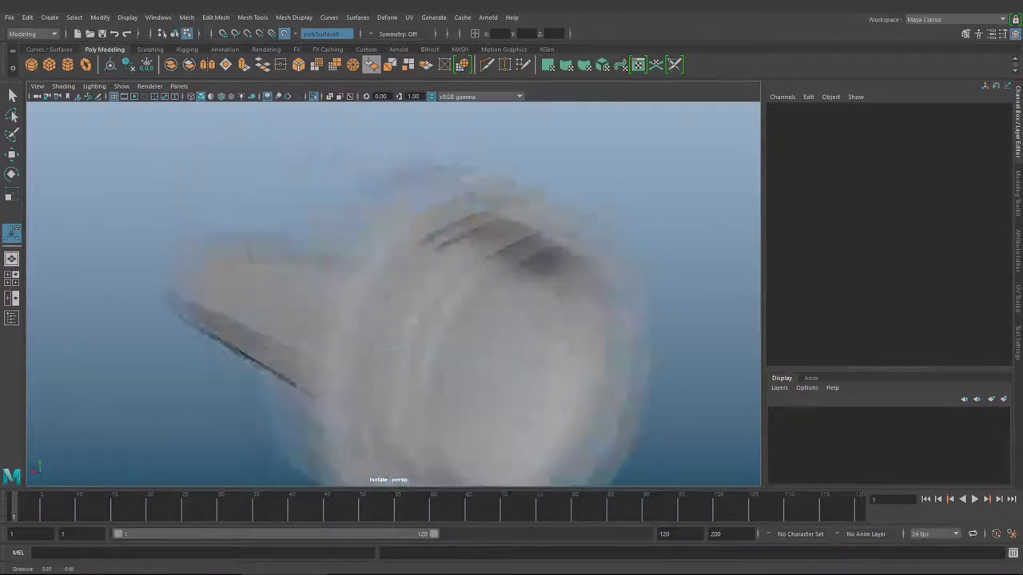
# Inspect the bevelled knob's end face, then exit isolation to show the whole board.
pyautogui.keyDown('alt'); pyautogui.moveTo(556, 322); pyautogui.dragTo(528, 288); pyautogui.keyUp('alt')
pyautogui.click(343, 237)
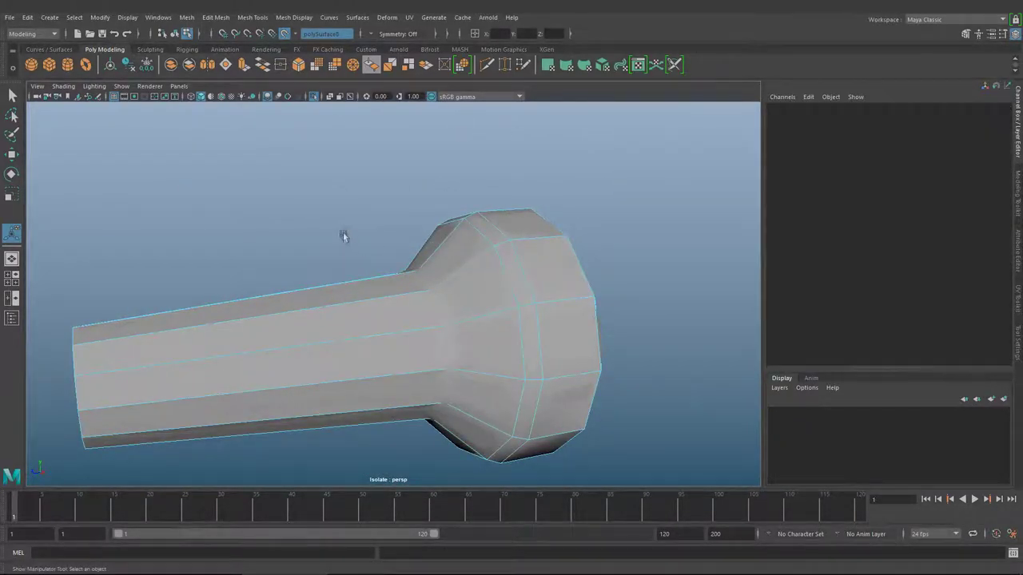
pyautogui.keyDown('alt'); pyautogui.moveTo(343, 237); pyautogui.dragTo(407, 200); pyautogui.keyUp('alt')
pyautogui.press('F11')
pyautogui.click(495, 318)
pyautogui.keyDown('alt'); pyautogui.moveTo(444, 293); pyautogui.dragTo(376, 272); pyautogui.keyUp('alt')
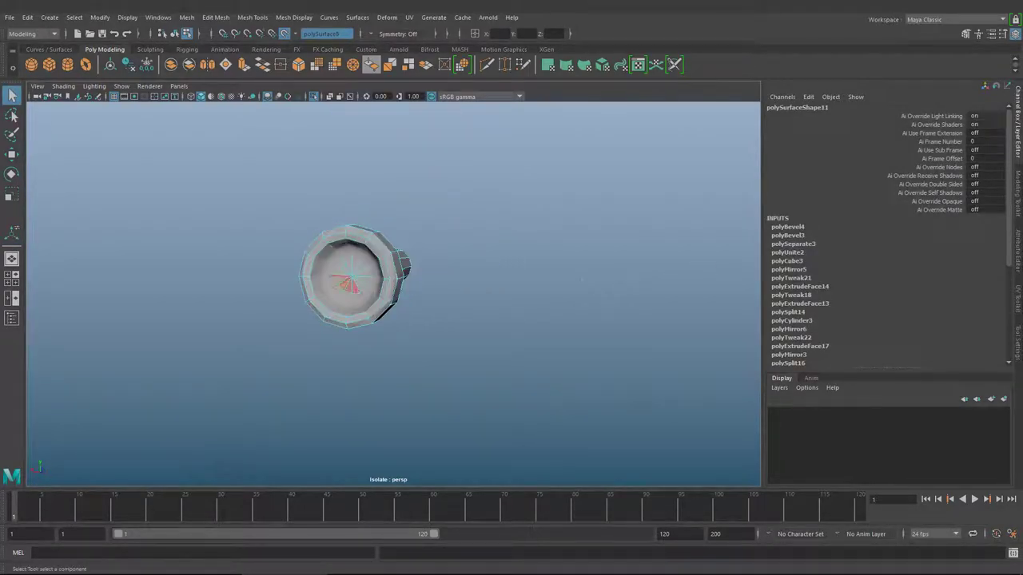
pyautogui.click(506, 271)
pyautogui.moveTo(532, 237)
pyautogui.keyDown('alt'); pyautogui.mouseDown()
pyautogui.moveTo(520, 276)
pyautogui.moveTo(479, 272)
pyautogui.mouseUp(); pyautogui.keyUp('alt')
pyautogui.hotkey('ctrl', '1')
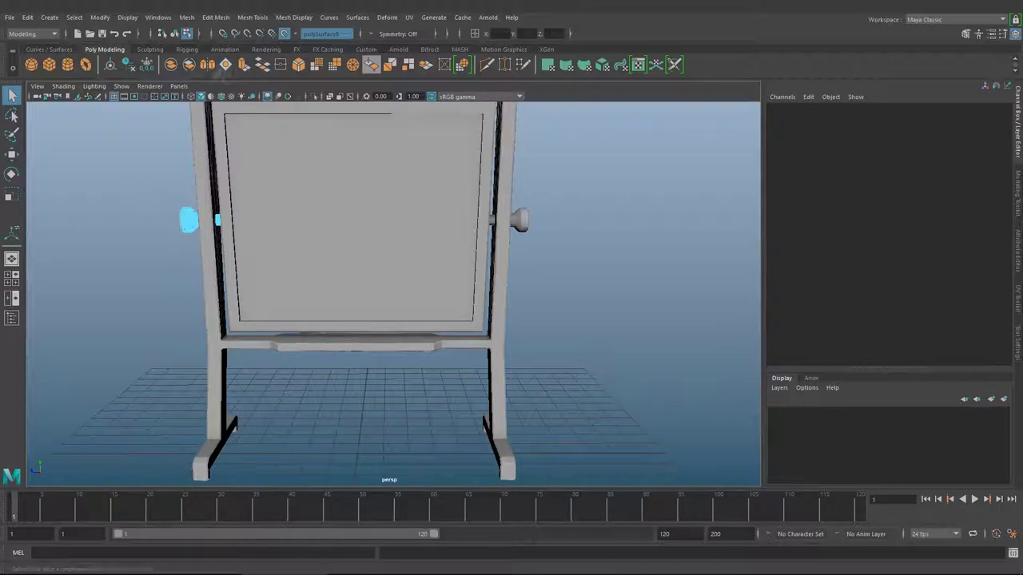
# Delete the old left knob and mirror the bevelled knob to the opposite side.
pyautogui.click(189, 220)
pyautogui.press('F8')
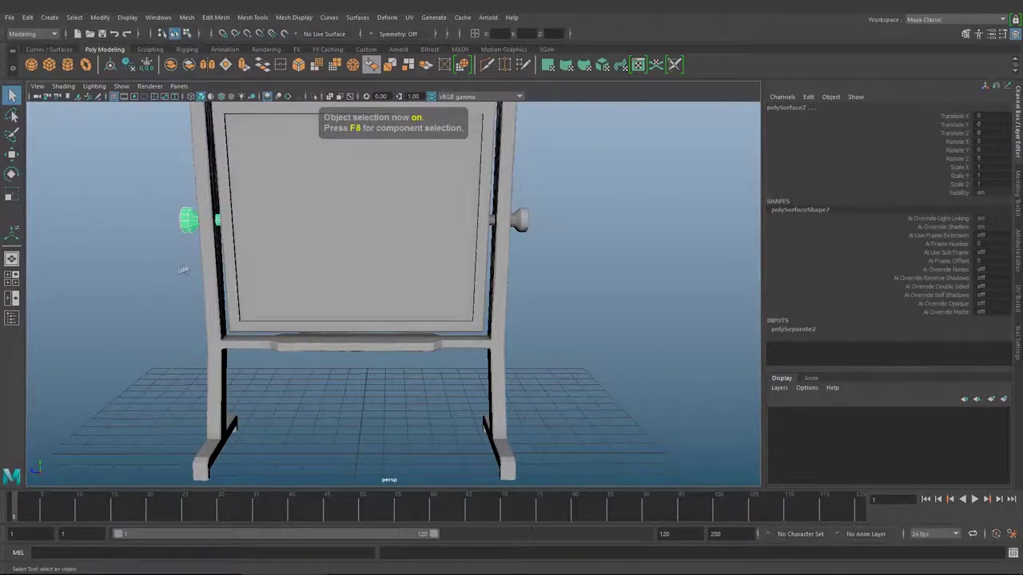
pyautogui.press('Delete')
pyautogui.scroll(5, 559, 250)
pyautogui.click(475, 223)
pyautogui.scroll(-5, 553, 285)
pyautogui.press('w')
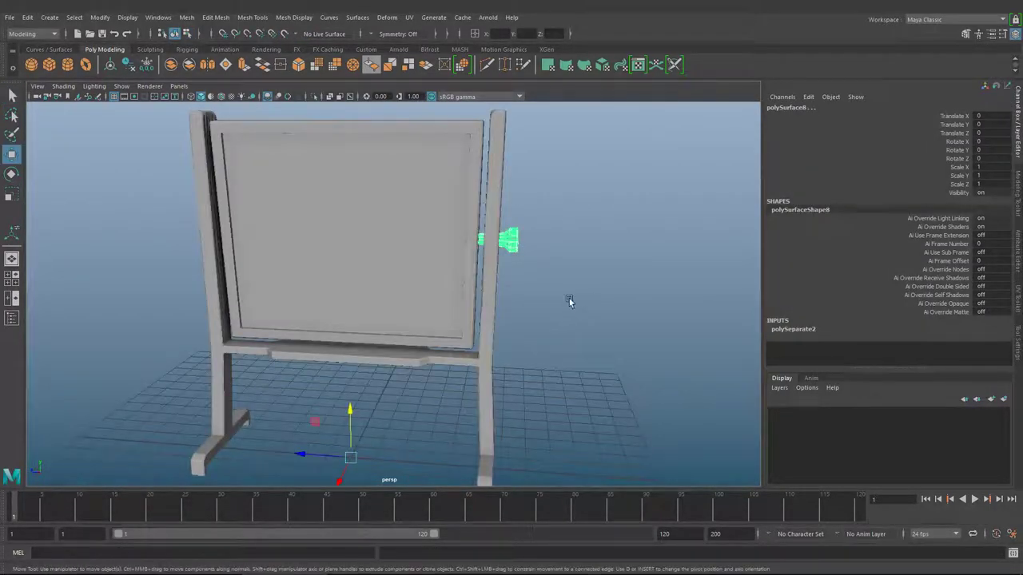
pyautogui.click(585, 346)
pyautogui.keyDown('alt'); pyautogui.moveTo(585, 346); pyautogui.dragTo(519, 319); pyautogui.keyUp('alt')
# Mirror the right knob across the board and select the new left knob for rotating.
pyautogui.press('q')
pyautogui.click(240, 269)
pyautogui.press('f')
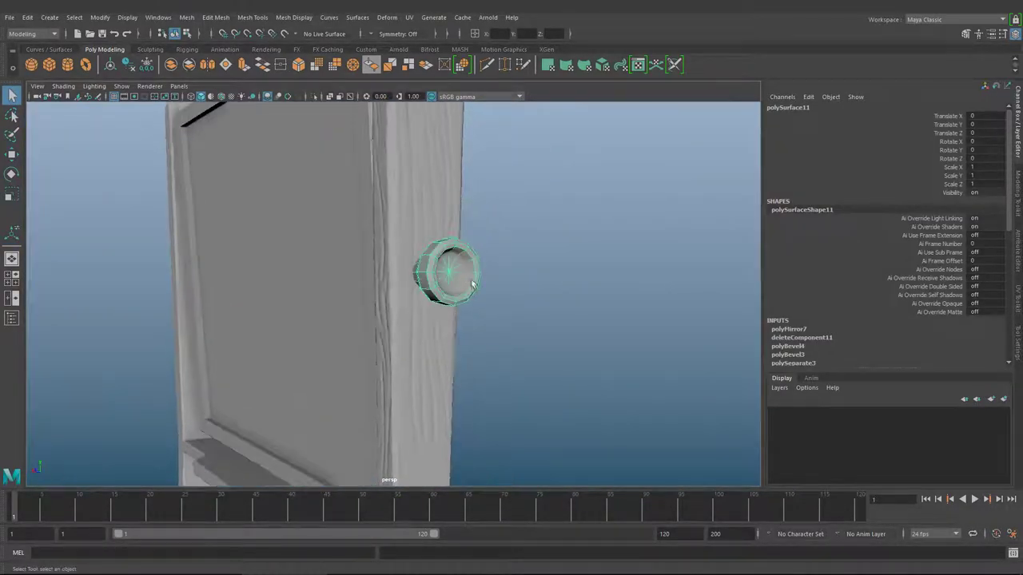
pyautogui.hotkey('ctrl', 'z')
pyautogui.hotkey('ctrl', 'z')
pyautogui.hotkey('ctrl', 'z')
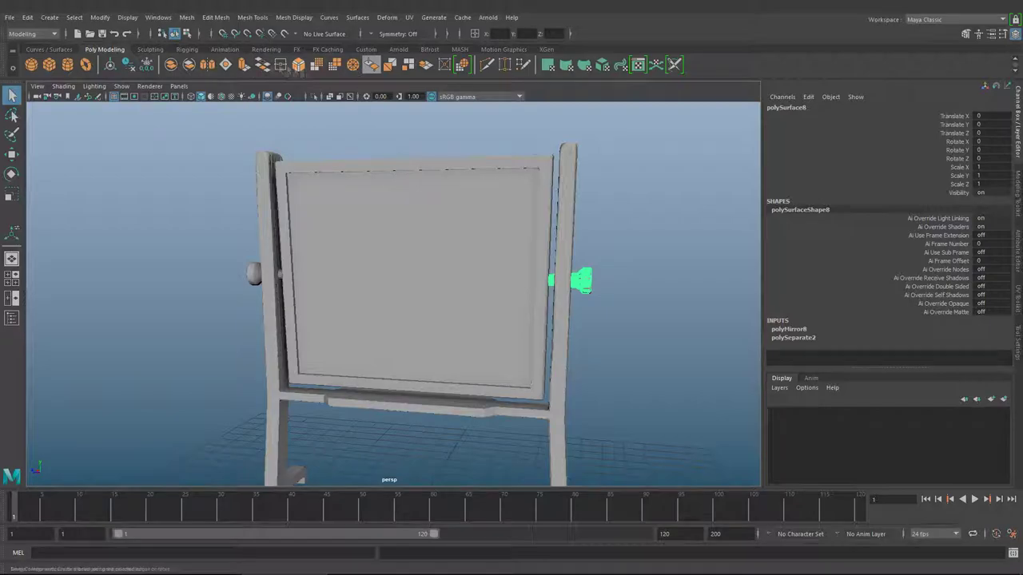
pyautogui.click(330, 65)
pyautogui.press('q')
pyautogui.click(644, 342)
pyautogui.keyDown('alt'); pyautogui.moveTo(644, 342); pyautogui.dragTo(183, 211); pyautogui.keyUp('alt')
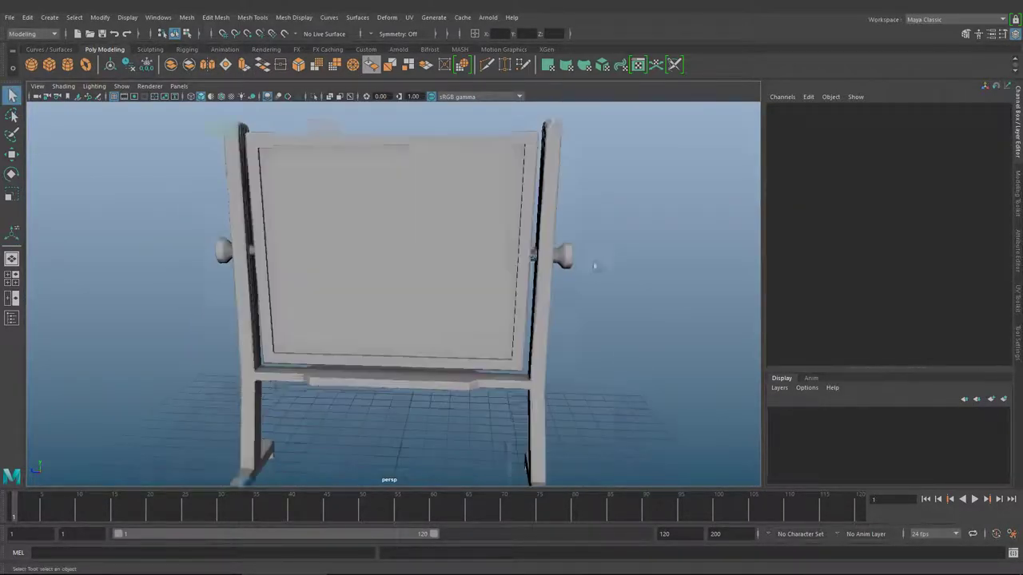
pyautogui.click(214, 240)
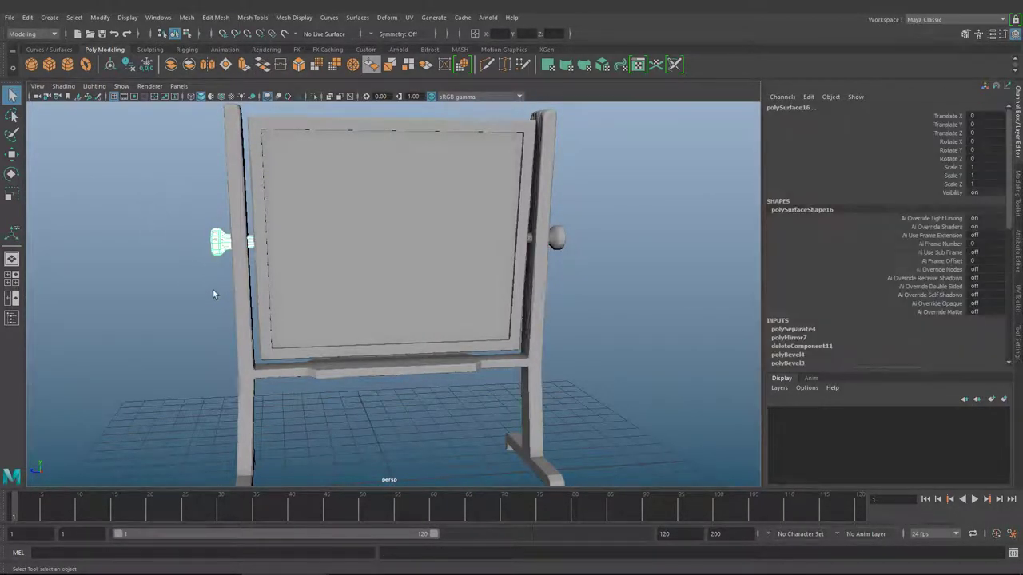
pyautogui.press('e')
pyautogui.keyDown('alt'); pyautogui.moveTo(212, 237); pyautogui.dragTo(148, 156); pyautogui.keyUp('alt')
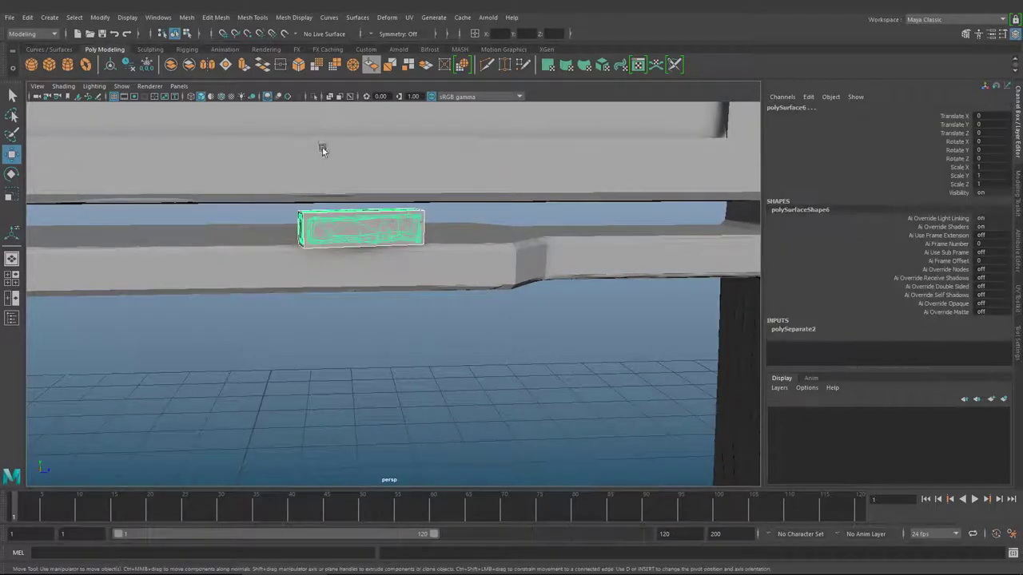
# Isolate the small ledge block, bevel all its edges at fraction 0.275, then show the full stand.
pyautogui.click(379, 247)
pyautogui.hotkey('ctrl', '1')
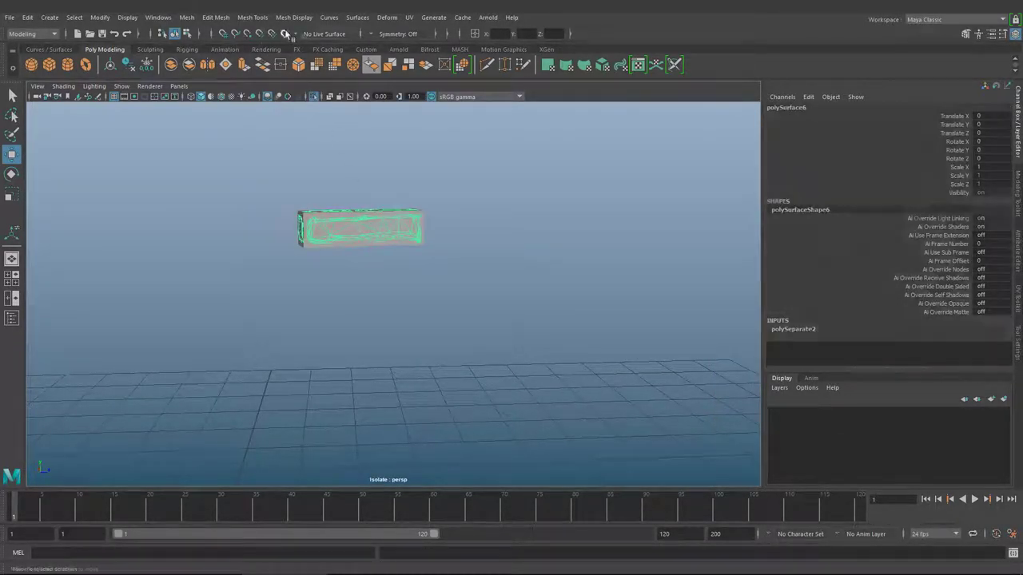
pyautogui.click(286, 34)
pyautogui.moveTo(422, 197)
pyautogui.keyDown('alt'); pyautogui.mouseDown()
pyautogui.moveTo(521, 187)
pyautogui.moveTo(396, 142)
pyautogui.mouseUp(); pyautogui.keyUp('alt')
pyautogui.hotkey('ctrl', 'b')
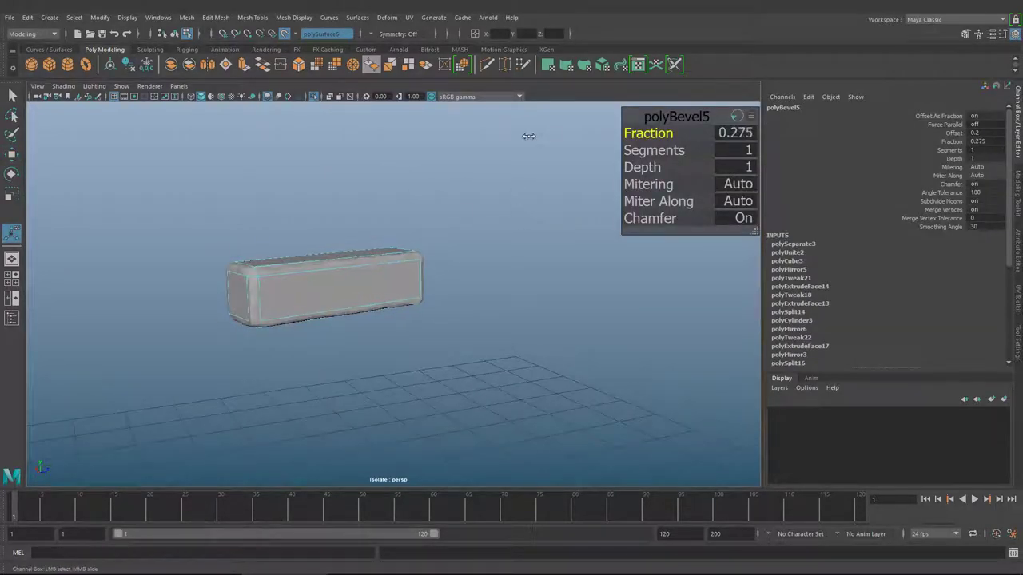
pyautogui.click(528, 136)
pyautogui.keyDown('alt'); pyautogui.moveTo(529, 136); pyautogui.dragTo(292, 230); pyautogui.keyUp('alt')
pyautogui.press('q')
pyautogui.hotkey('ctrl', '1')
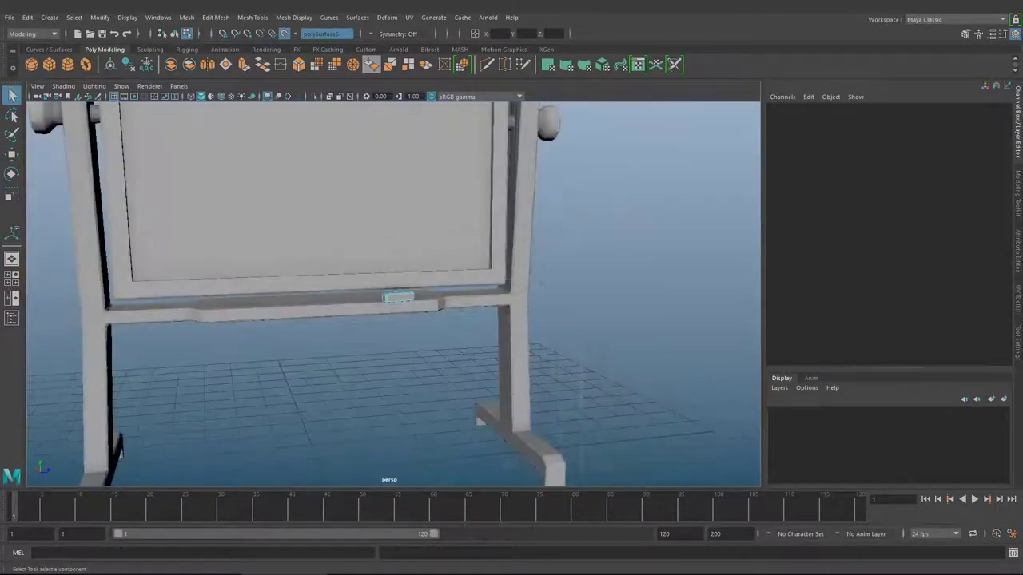
# Give the whole stand automatic UVs, then remove Substance Painter's default paint layer.
pyautogui.moveTo(606, 257)
pyautogui.keyDown('alt'); pyautogui.mouseDown()
pyautogui.moveTo(525, 287)
pyautogui.moveTo(546, 299)
pyautogui.mouseUp(); pyautogui.keyUp('alt')
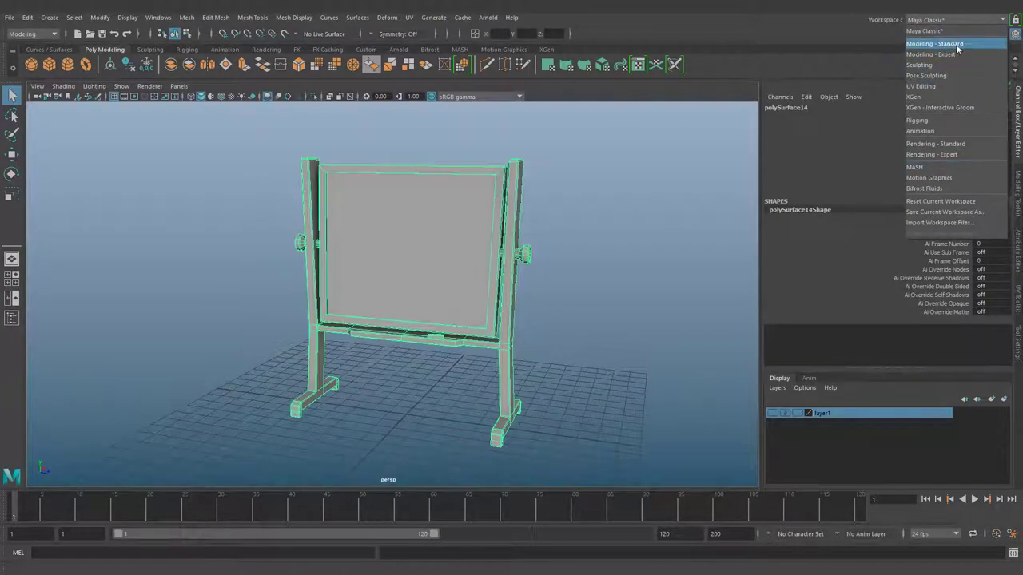
pyautogui.click(921, 85)
pyautogui.moveTo(256, 320)
pyautogui.keyDown('alt'); pyautogui.mouseDown()
pyautogui.moveTo(288, 328)
pyautogui.moveTo(413, 268)
pyautogui.mouseUp(); pyautogui.keyUp('alt')
pyautogui.scroll(2, 413, 268)
pyautogui.click(603, 67)
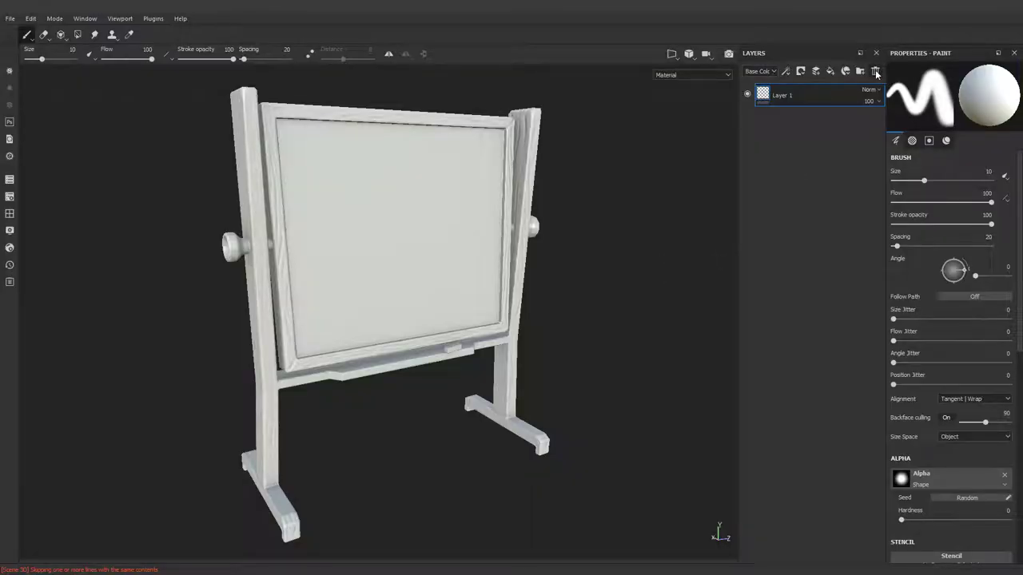
pyautogui.click(877, 73)
pyautogui.click(10, 213)
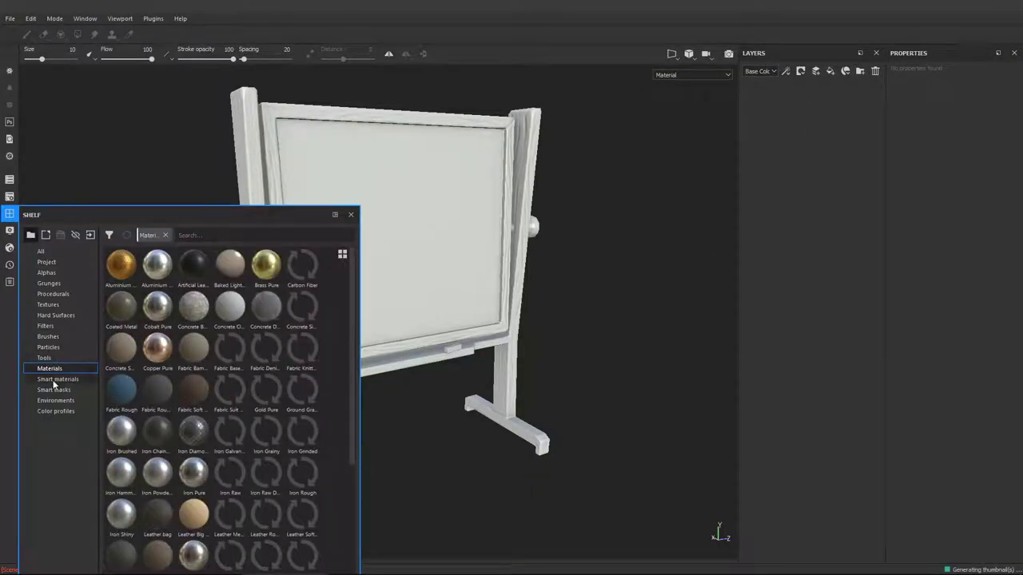
# Drop nerve_stylized onto the stand, hide its steel layers and select the wood group's mask.
pyautogui.write('ner')
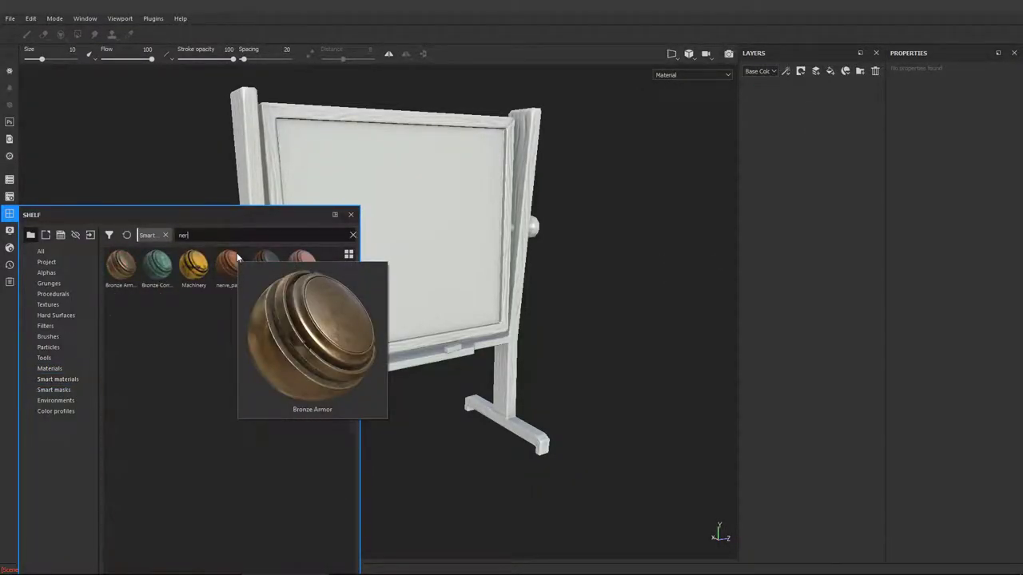
pyautogui.moveTo(266, 266); pyautogui.dragTo(461, 209)
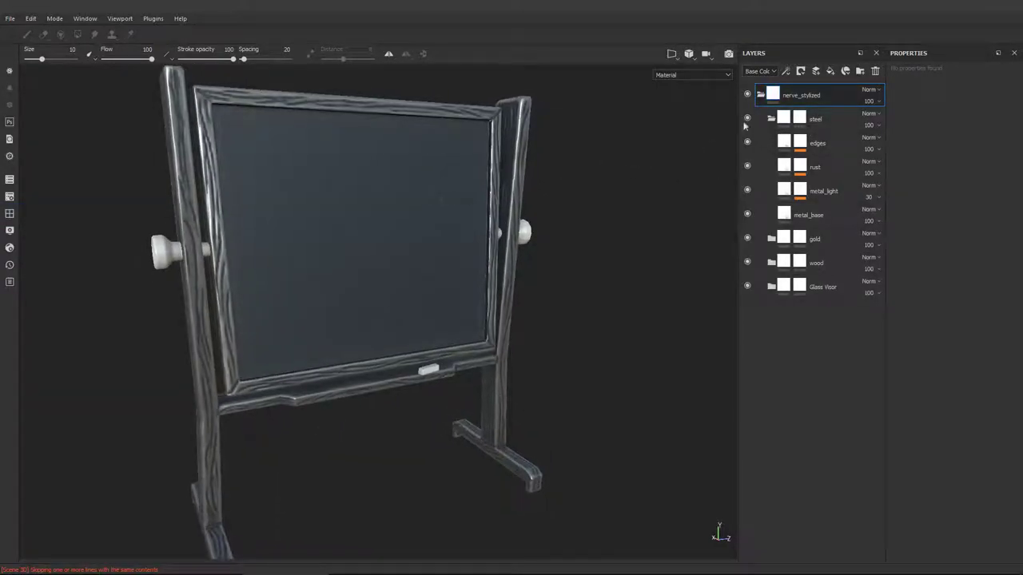
pyautogui.click(747, 118)
pyautogui.moveTo(431, 252)
pyautogui.keyDown('alt'); pyautogui.mouseDown()
pyautogui.moveTo(479, 288)
pyautogui.moveTo(415, 264)
pyautogui.mouseUp(); pyautogui.keyUp('alt')
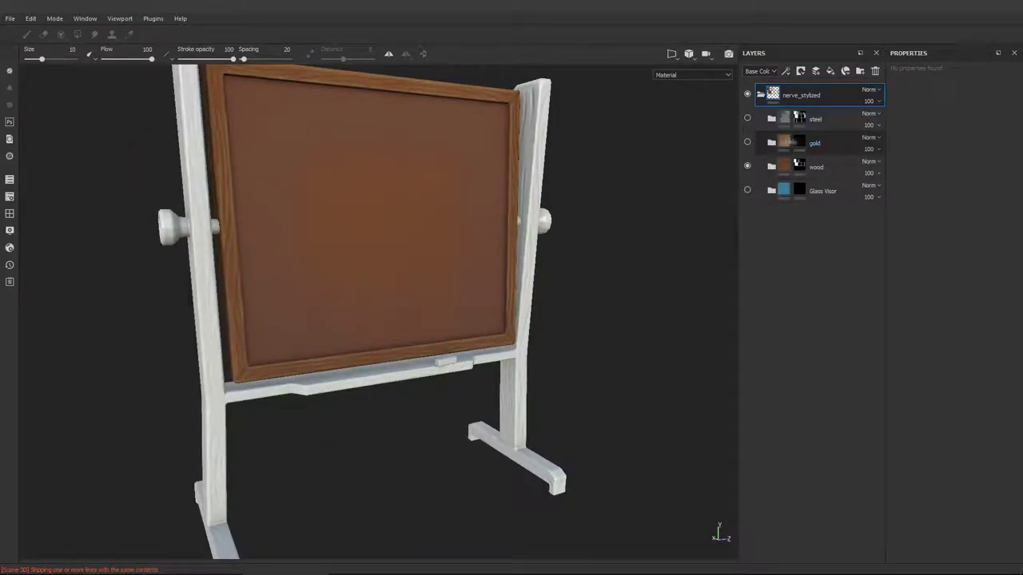
pyautogui.click(771, 166)
pyautogui.rightClick(815, 166)
pyautogui.click(831, 225)
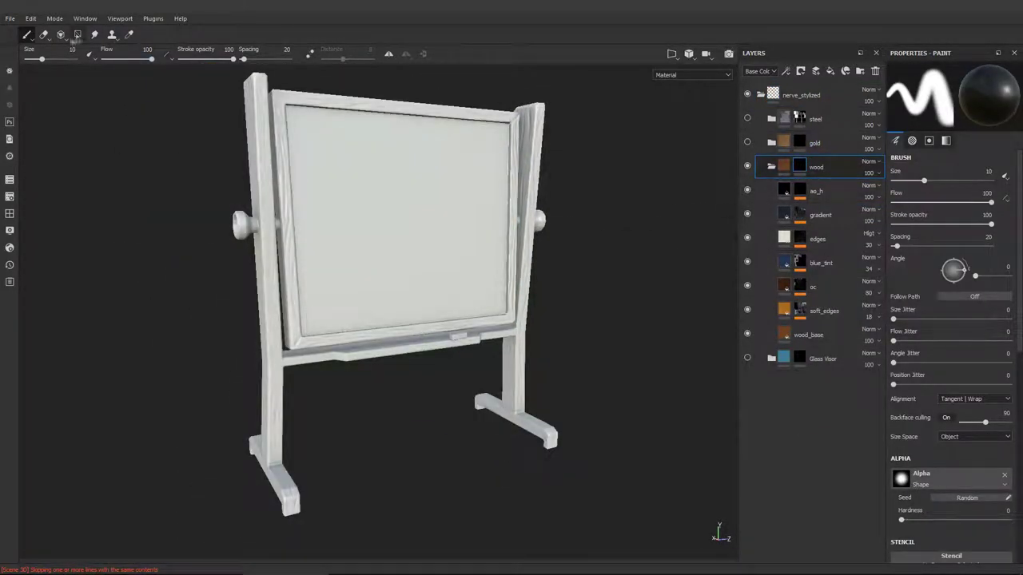
# Polygon-fill the board black in the wood mask to exclude it from the frame's wood.
pyautogui.click(78, 34)
pyautogui.click(482, 121)
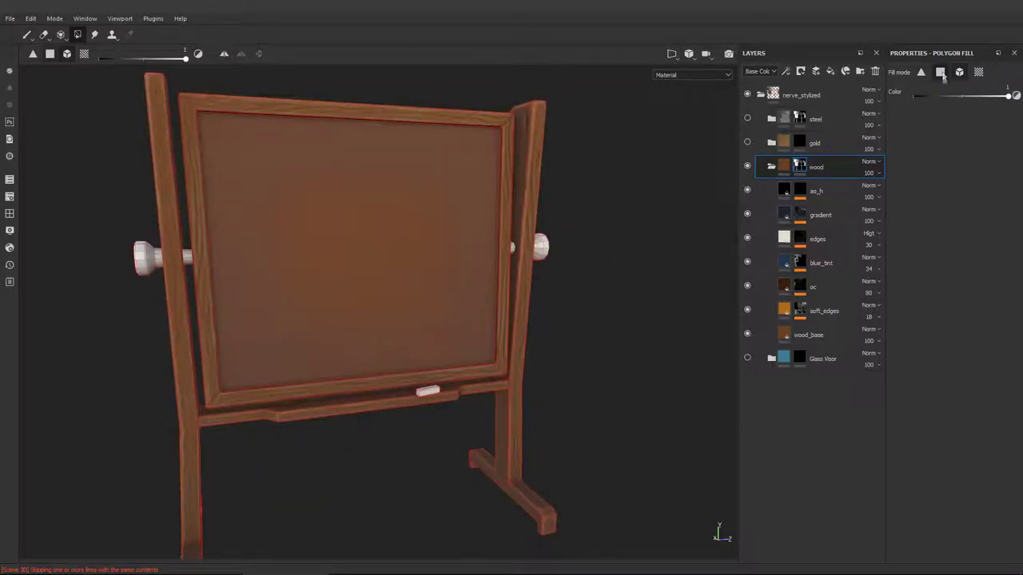
pyautogui.click(921, 96)
pyautogui.keyDown('alt'); pyautogui.moveTo(464, 179); pyautogui.dragTo(534, 266); pyautogui.keyUp('alt')
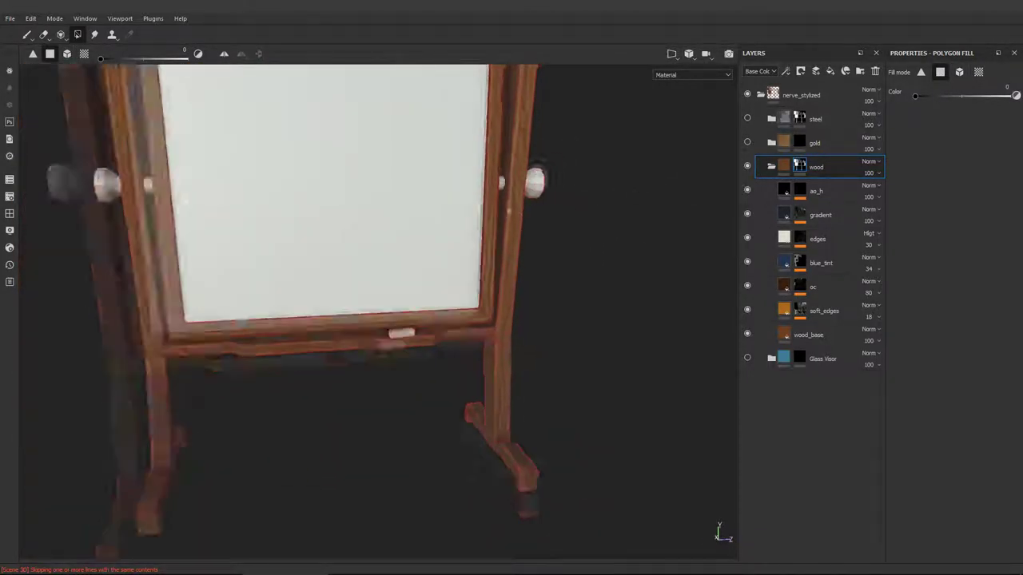
pyautogui.press('f')
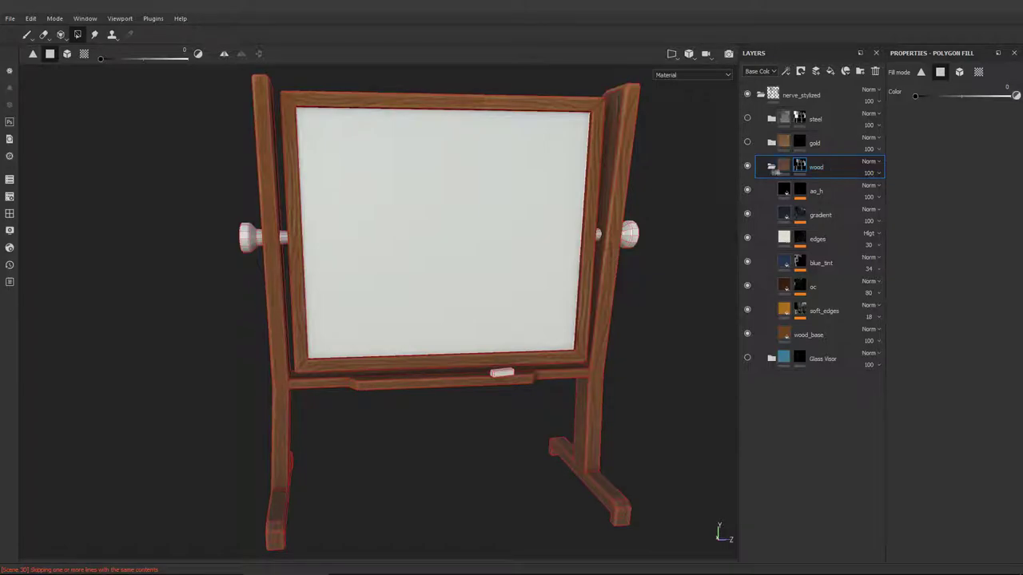
# Duplicate the wood group and fill the board into the wood copy 1 mask.
pyautogui.click(765, 165)
pyautogui.rightClick(839, 166)
pyautogui.hotkey('ctrl', 'd')
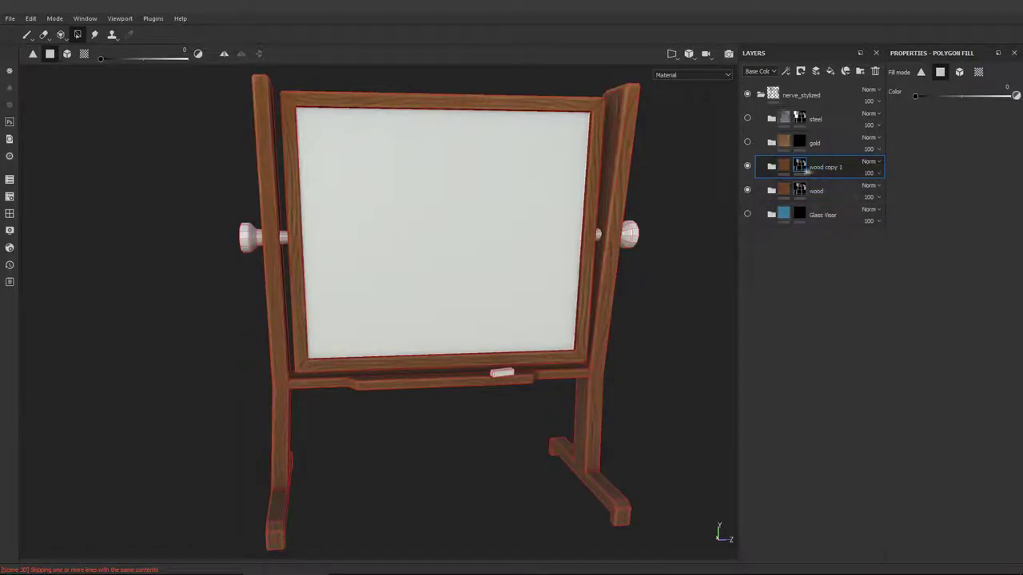
pyautogui.rightClick(798, 168)
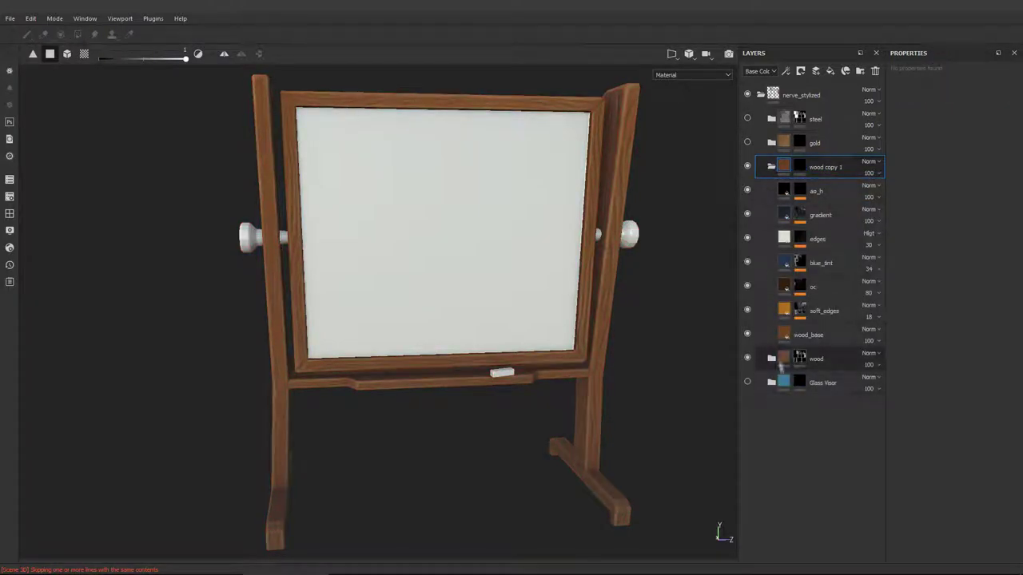
pyautogui.click(831, 336)
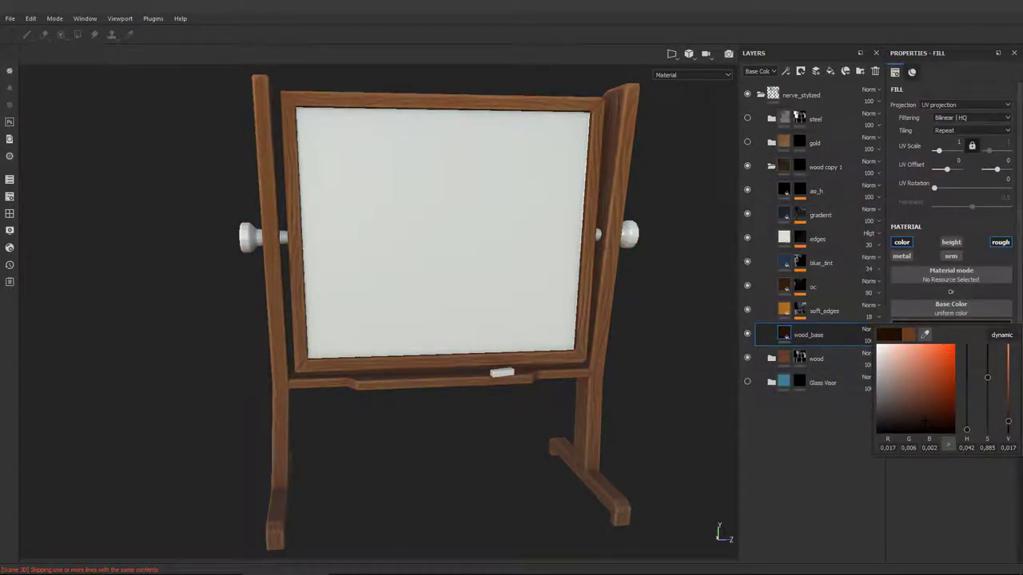
pyautogui.click(799, 168)
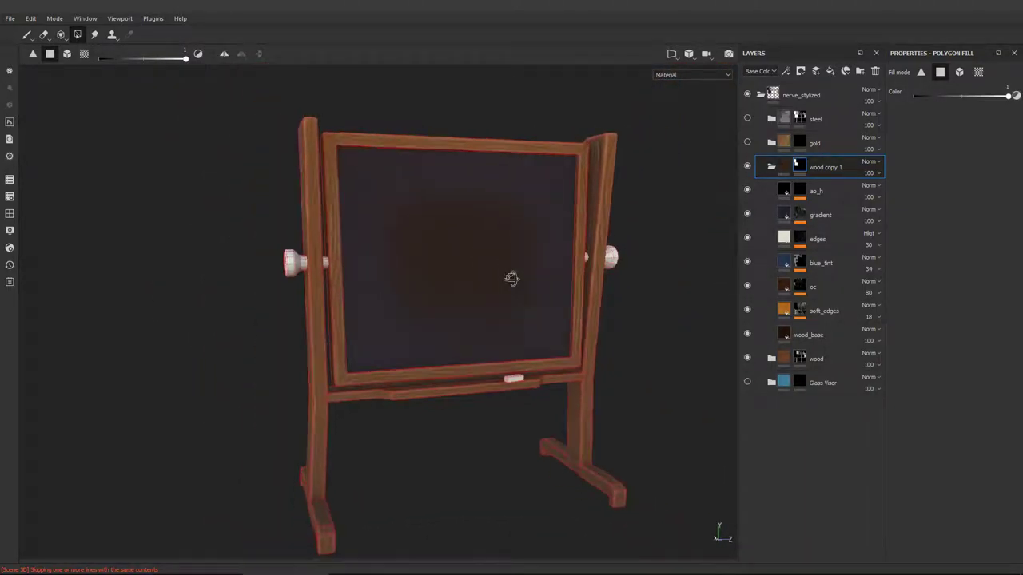
pyautogui.click(823, 281)
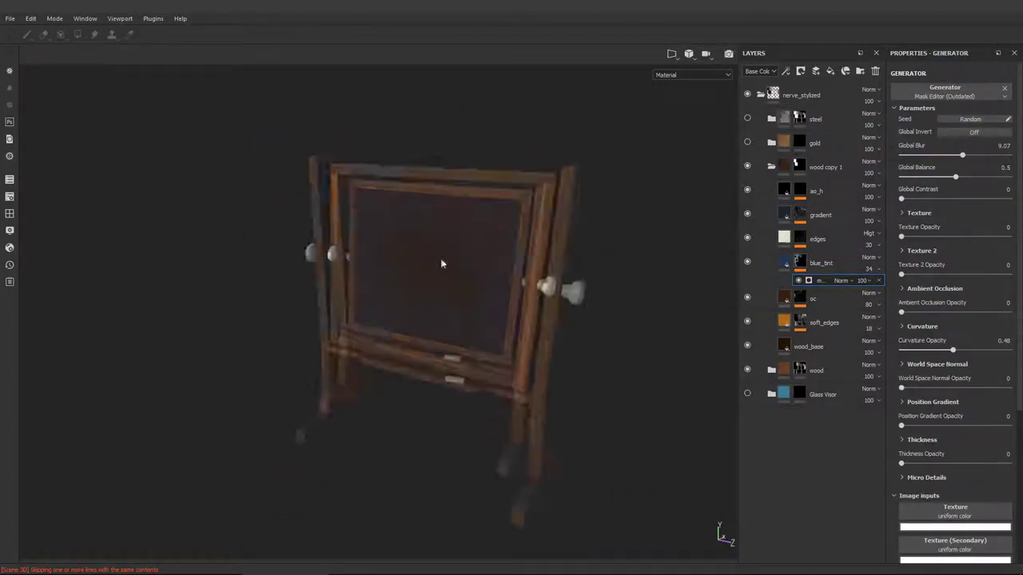
pyautogui.click(799, 118)
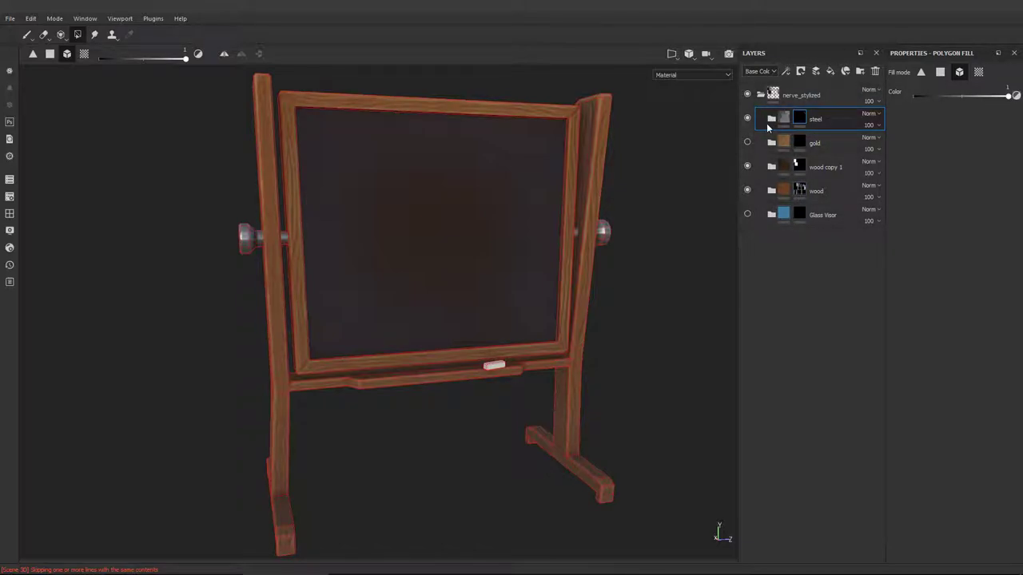
# Add a black-masked fill layer, polygon-fill the chalk stick into it and set roughness to 1.
pyautogui.click(830, 72)
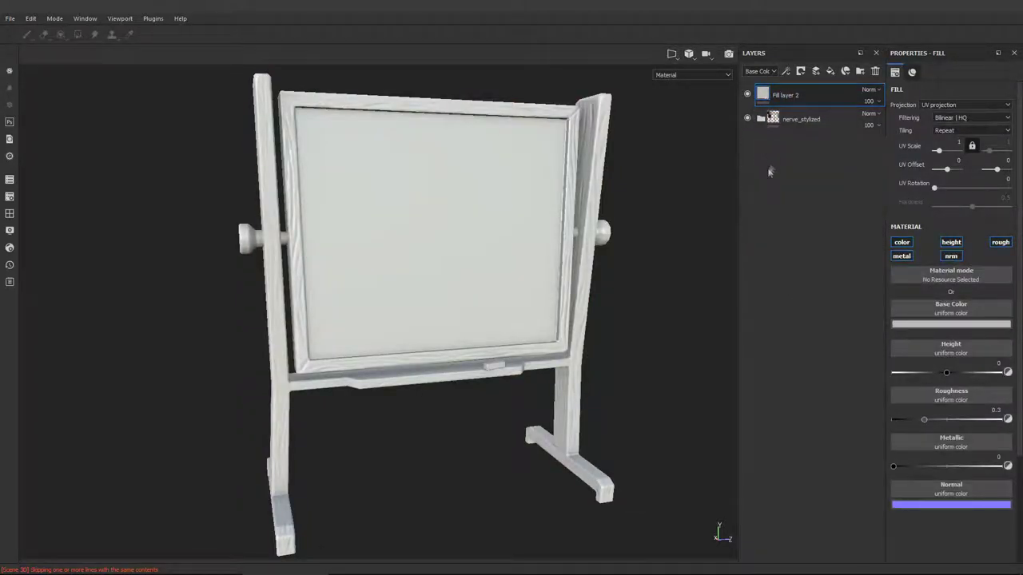
pyautogui.rightClick(831, 99)
pyautogui.click(835, 162)
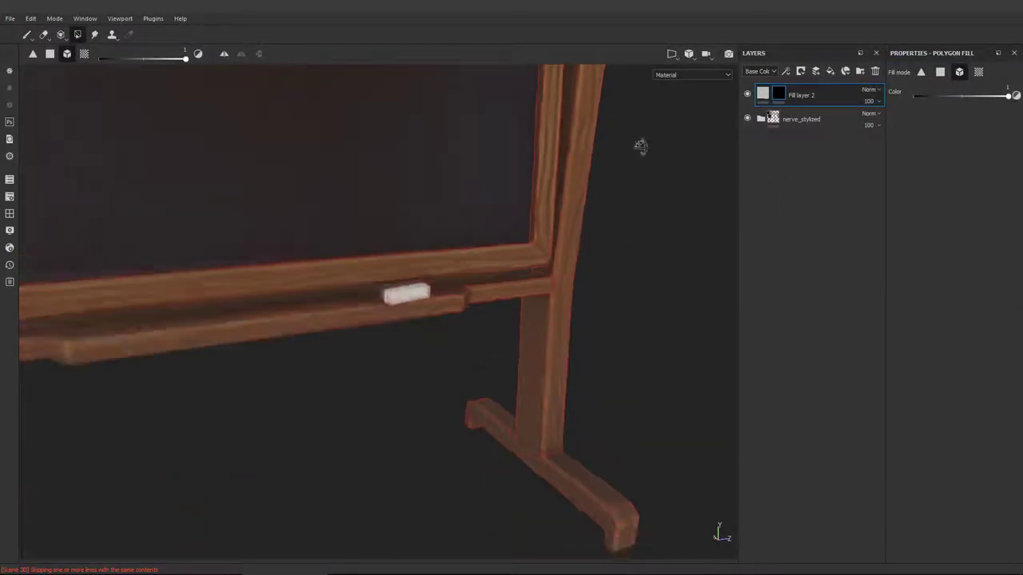
pyautogui.click(801, 95)
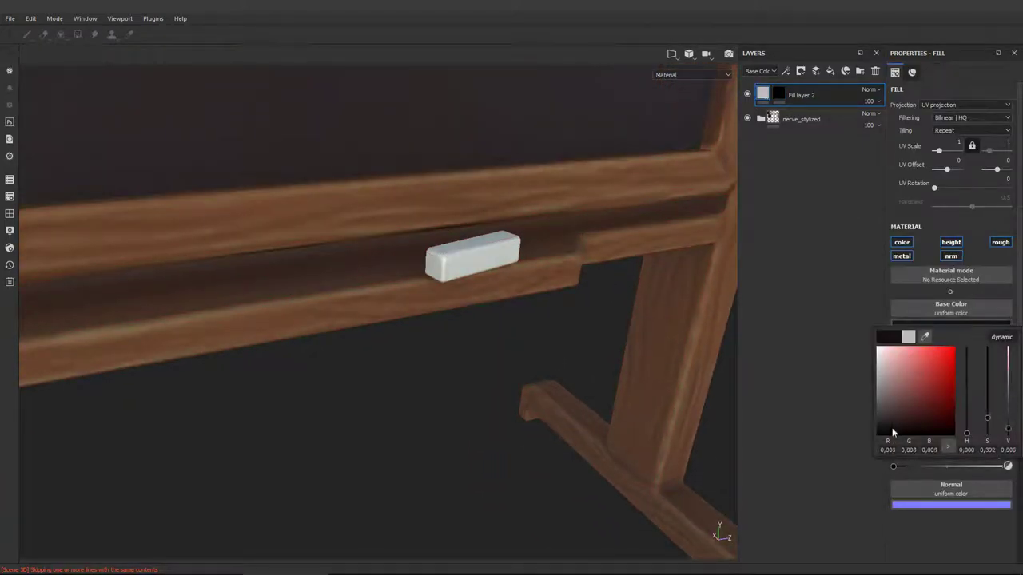
pyautogui.press('4')
pyautogui.scroll(-5, 473, 269)
pyautogui.moveTo(473, 269)
pyautogui.keyDown('alt'); pyautogui.mouseDown()
pyautogui.moveTo(601, 236)
pyautogui.moveTo(507, 319)
pyautogui.mouseUp(); pyautogui.keyUp('alt')
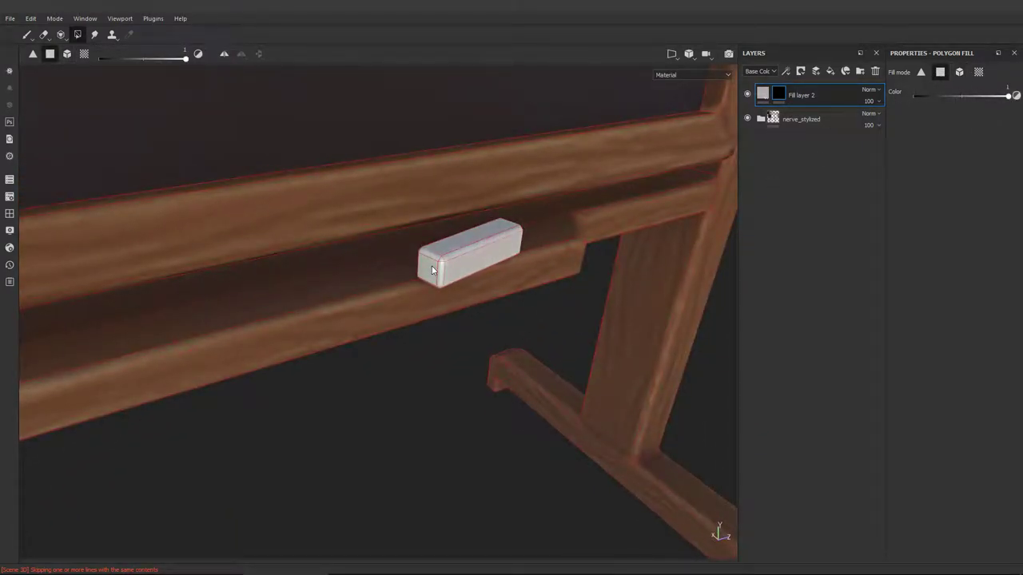
pyautogui.click(802, 96)
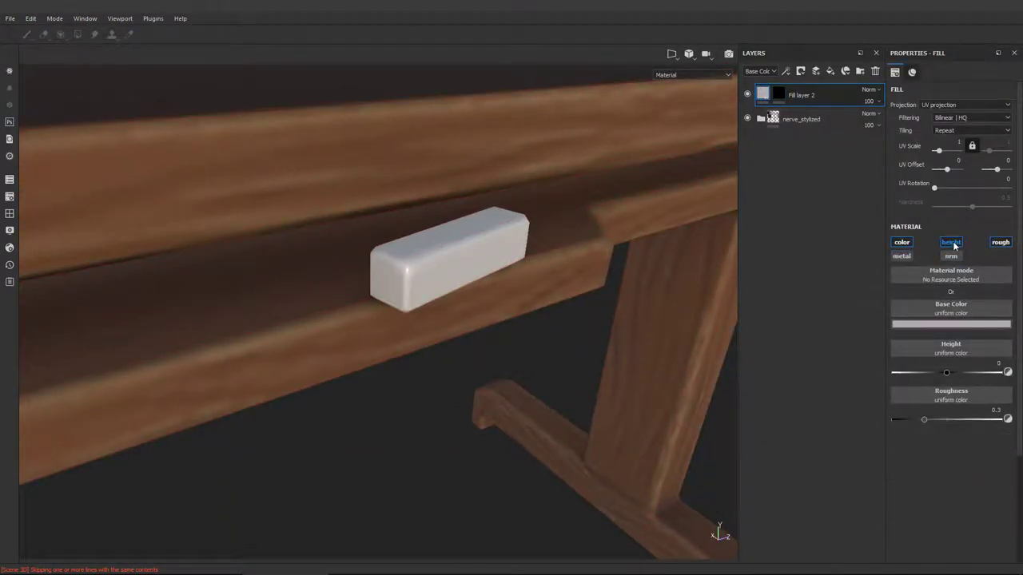
pyautogui.moveTo(925, 373); pyautogui.dragTo(999, 374)
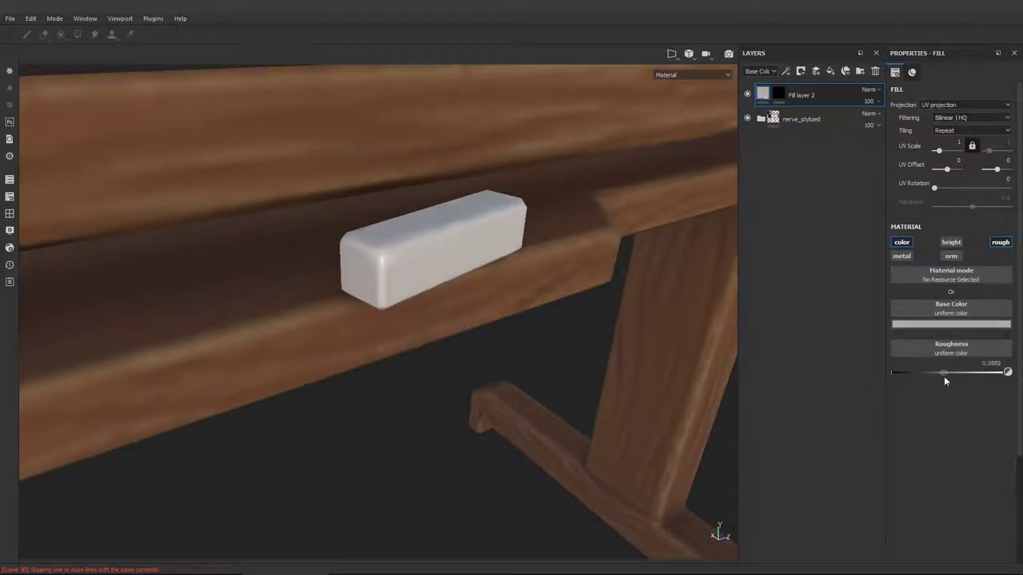
pyautogui.moveTo(496, 256)
pyautogui.keyDown('alt'); pyautogui.mouseDown()
pyautogui.moveTo(525, 261)
pyautogui.moveTo(498, 279)
pyautogui.moveTo(496, 270)
pyautogui.mouseUp(); pyautogui.keyUp('alt')
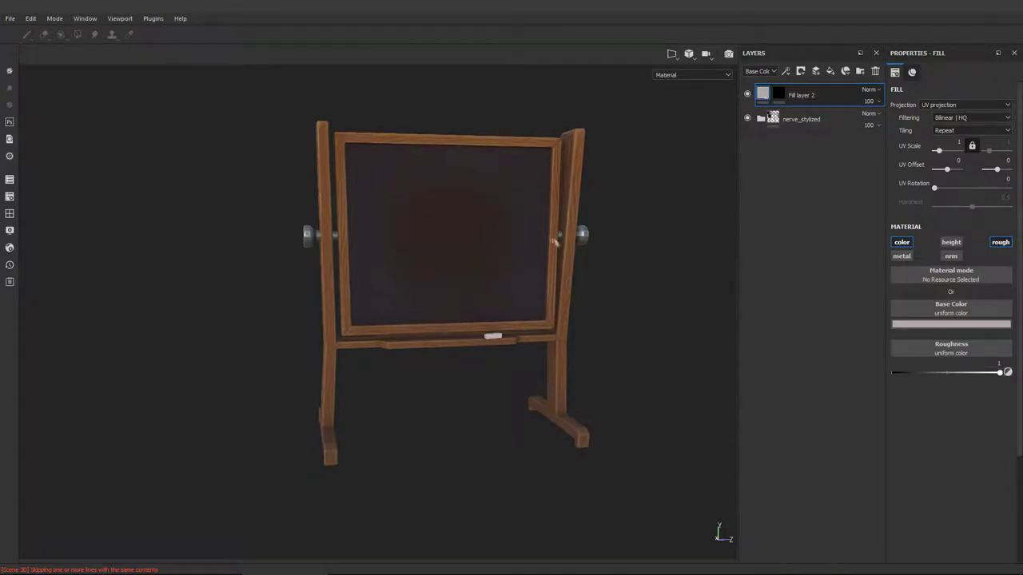
pyautogui.scroll(5, 423, 245)
pyautogui.keyDown('alt'); pyautogui.moveTo(423, 245); pyautogui.dragTo(506, 244); pyautogui.keyUp('alt')
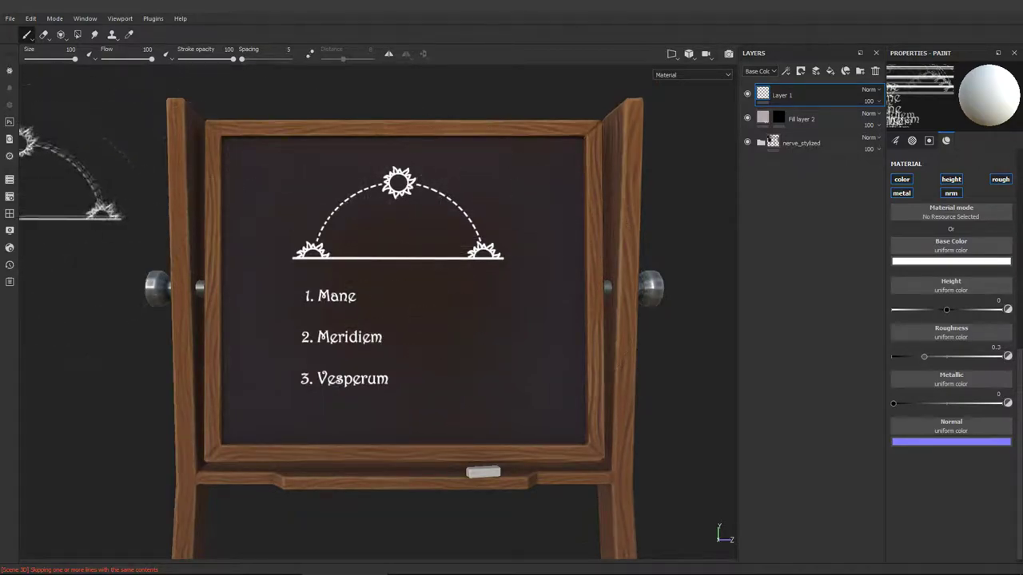
# Show the brush presets and add a white mask to Layer 1.
pyautogui.click(48, 336)
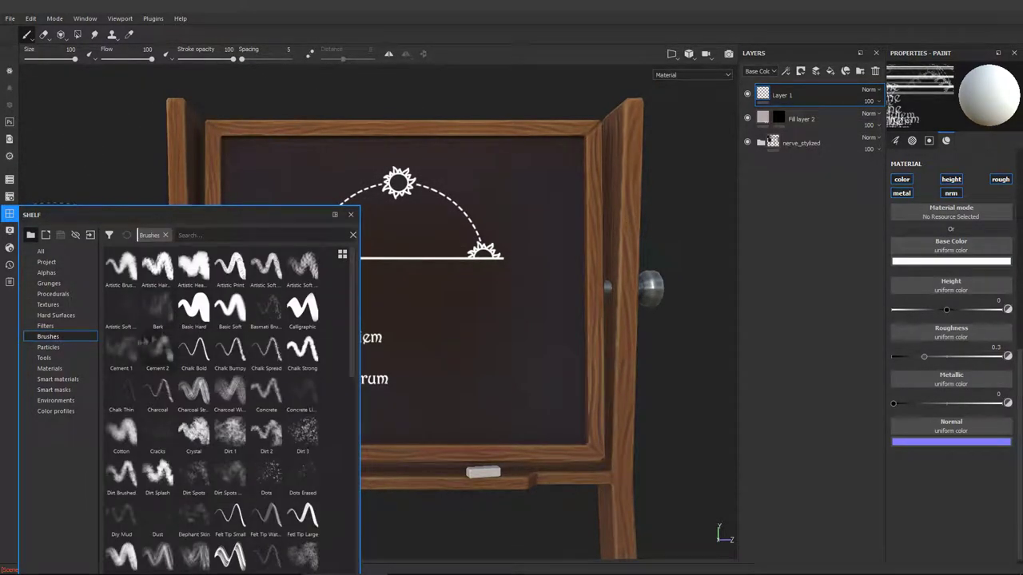
pyautogui.rightClick(771, 98)
pyautogui.click(769, 143)
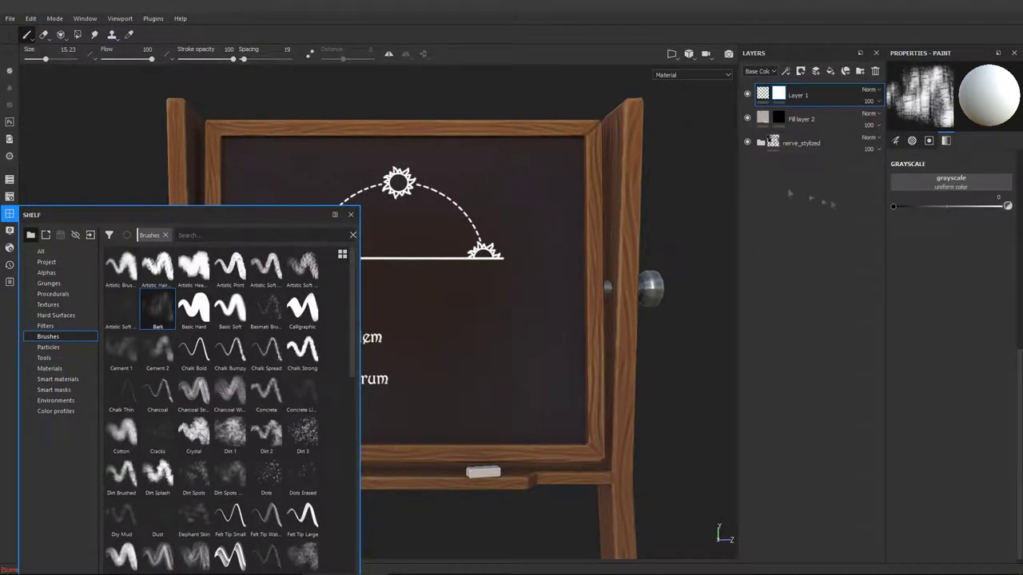